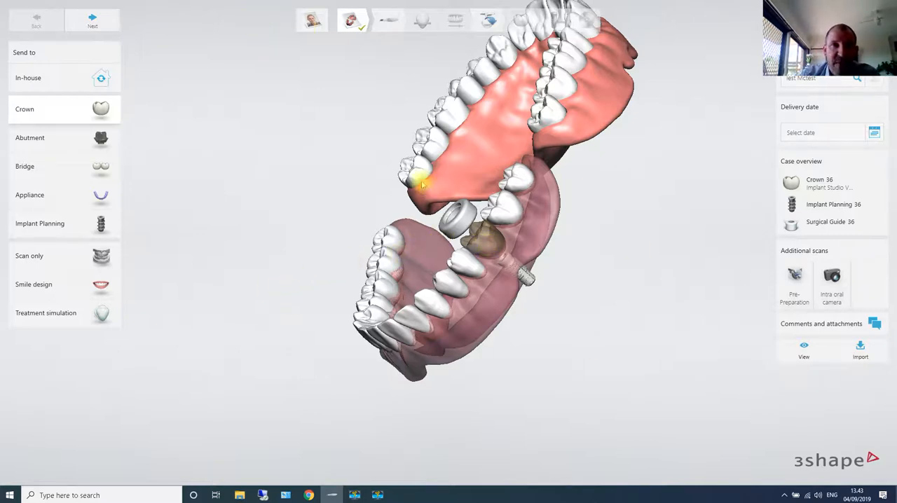
# - Inspect the planned tooth 36 in the order form and return to the patient's case overview
pyautogui.scroll(3, 481, 238)
pyautogui.click(491, 239)
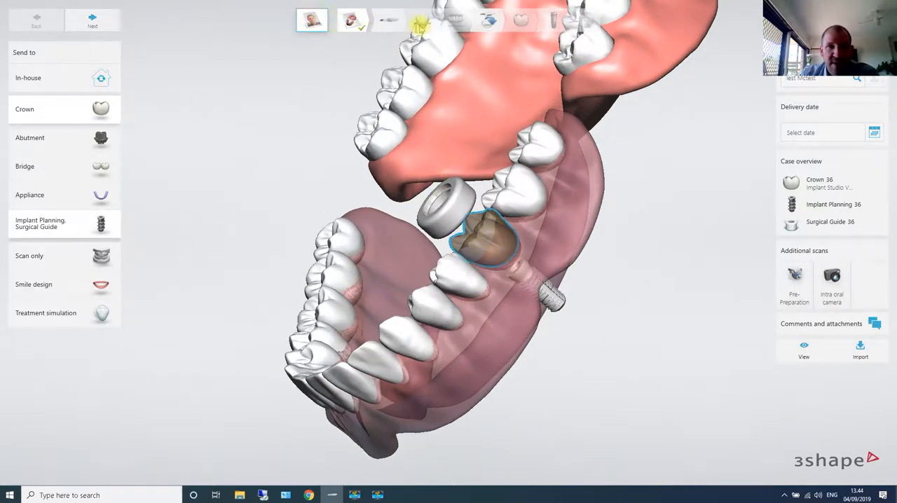
pyautogui.click(396, 22)
pyautogui.click(506, 277)
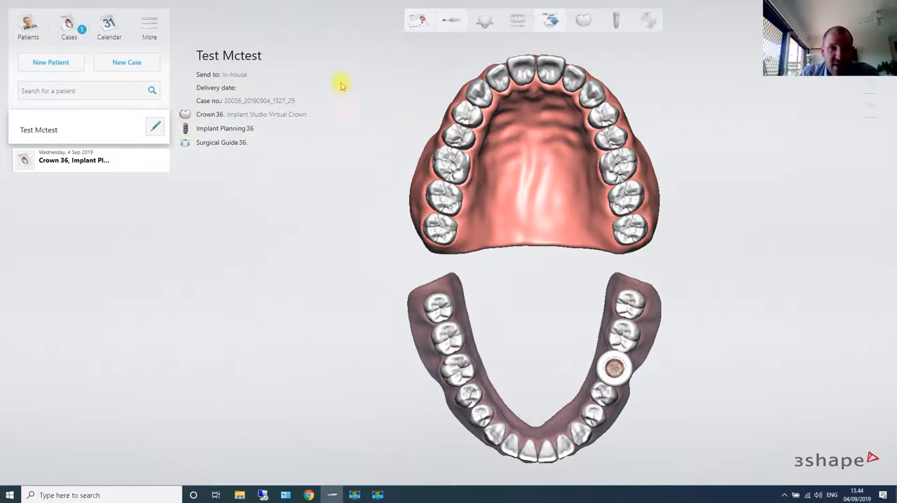
# - Reopen the case's order form and select tooth 36 with its crown, implant planning and surgical guide
pyautogui.click(157, 125)
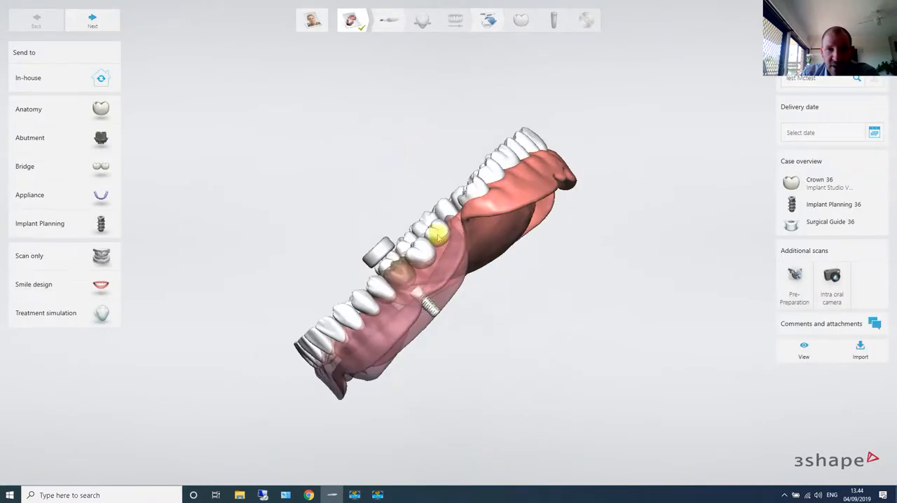
pyautogui.click(376, 300)
pyautogui.moveTo(376, 300); pyautogui.dragTo(444, 315, button='right')
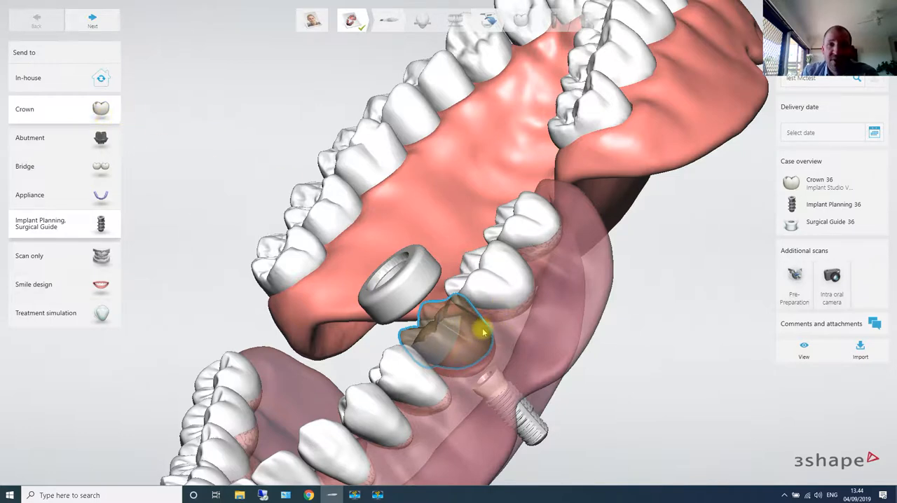
pyautogui.scroll(-2, 496, 336)
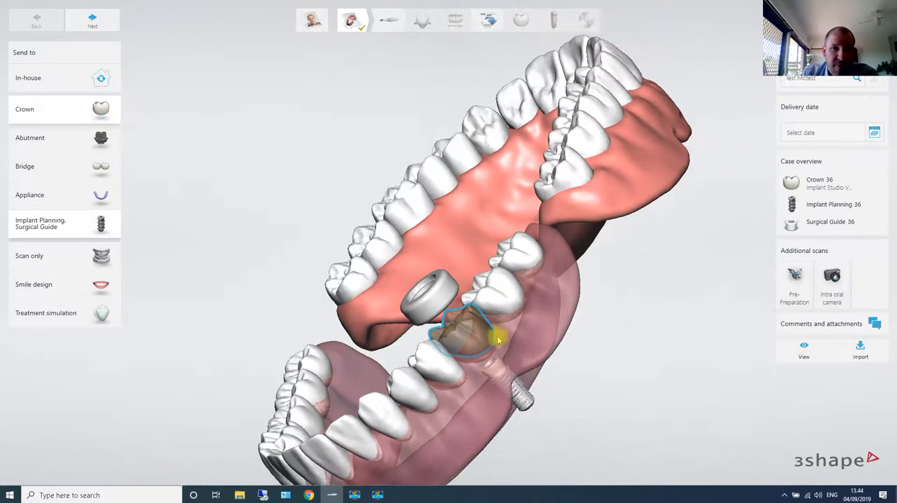
pyautogui.moveTo(496, 336); pyautogui.dragTo(508, 353, button='right')
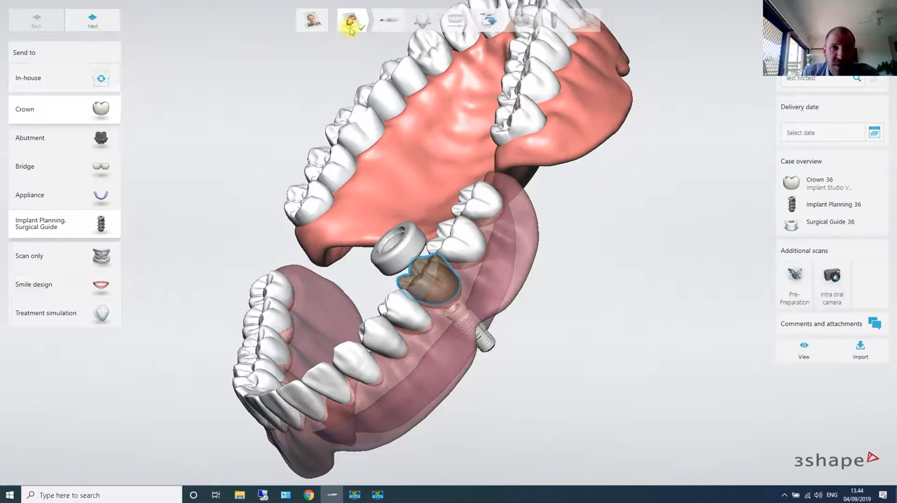
# - Choose In-house as the case's destination and proceed to the scan stage
pyautogui.click(102, 79)
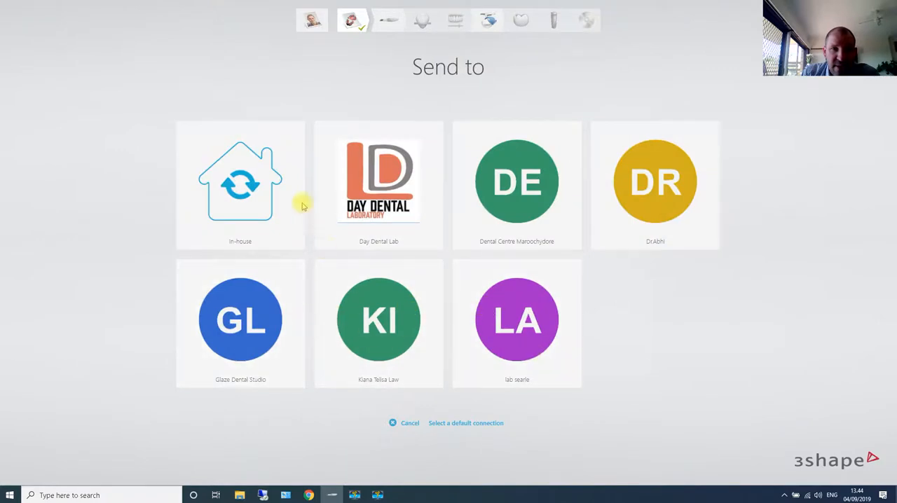
pyautogui.click(242, 185)
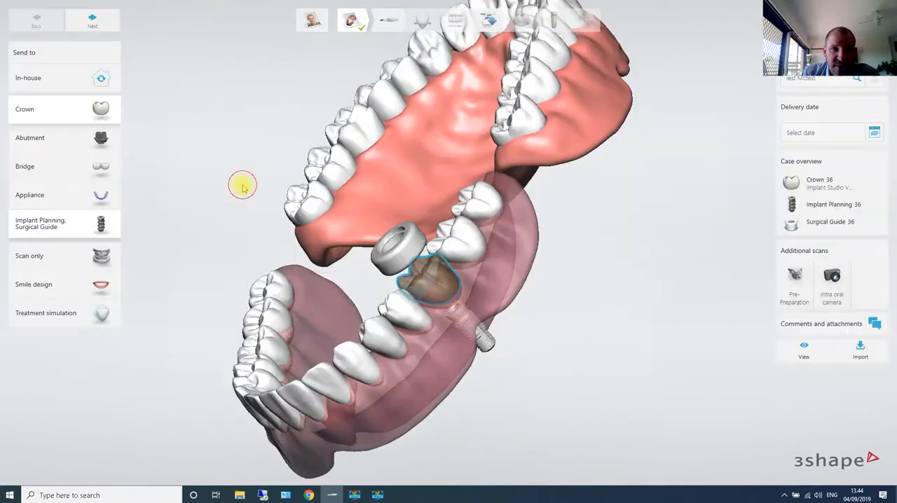
pyautogui.click(94, 22)
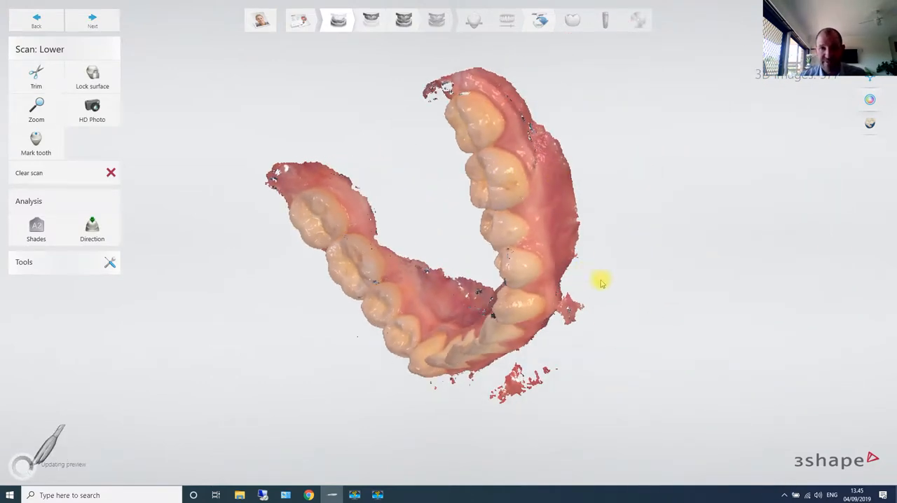
# - Try to mark tooth 36 on the existing lower jaw scan and inspect the arch
pyautogui.moveTo(625, 300); pyautogui.dragTo(633, 224)
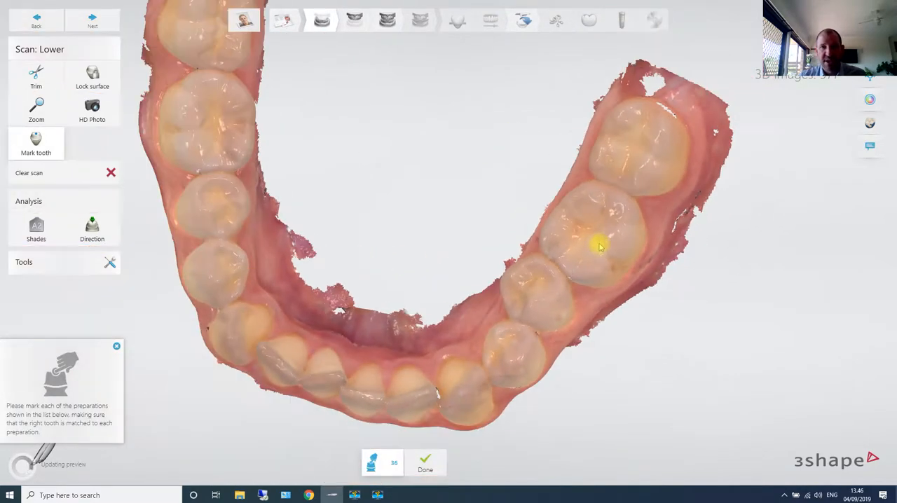
pyautogui.click(600, 244)
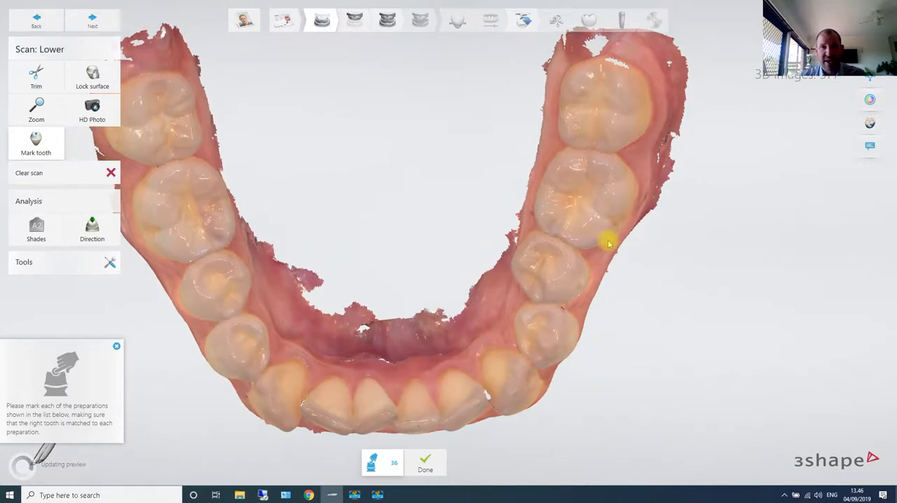
pyautogui.scroll(-3, 297, 203)
pyautogui.moveTo(329, 221); pyautogui.dragTo(379, 210, button='right')
pyautogui.moveTo(440, 305); pyautogui.dragTo(421, 383, button='right')
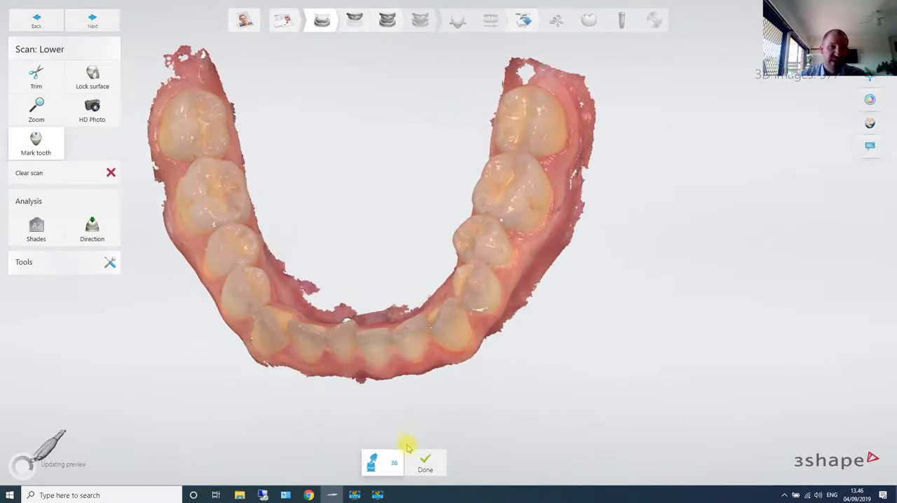
pyautogui.moveTo(146, 199)
pyautogui.mouseDown(button='right')
pyautogui.moveTo(220, 165)
pyautogui.moveTo(226, 200)
pyautogui.moveTo(152, 209)
pyautogui.mouseUp(button='right')
# - Clear the lower jaw scan and review the scanning tool options
pyautogui.click(64, 176)
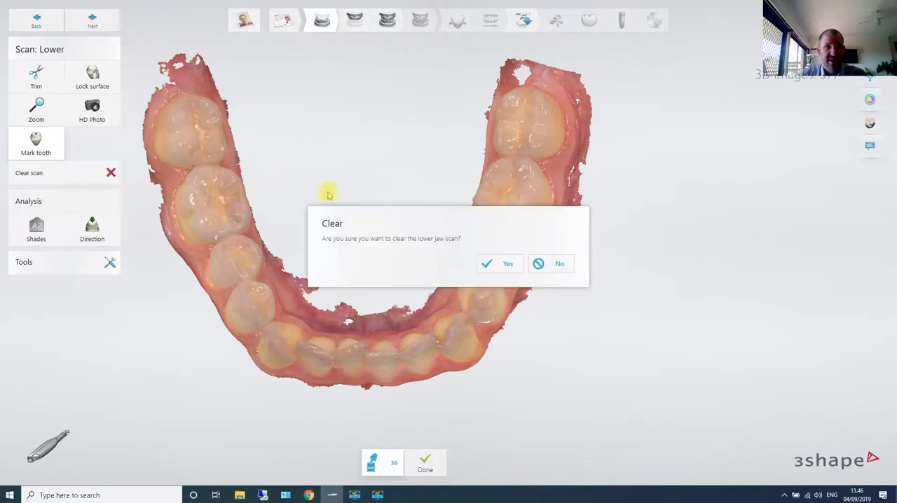
pyautogui.click(498, 266)
pyautogui.click(517, 255)
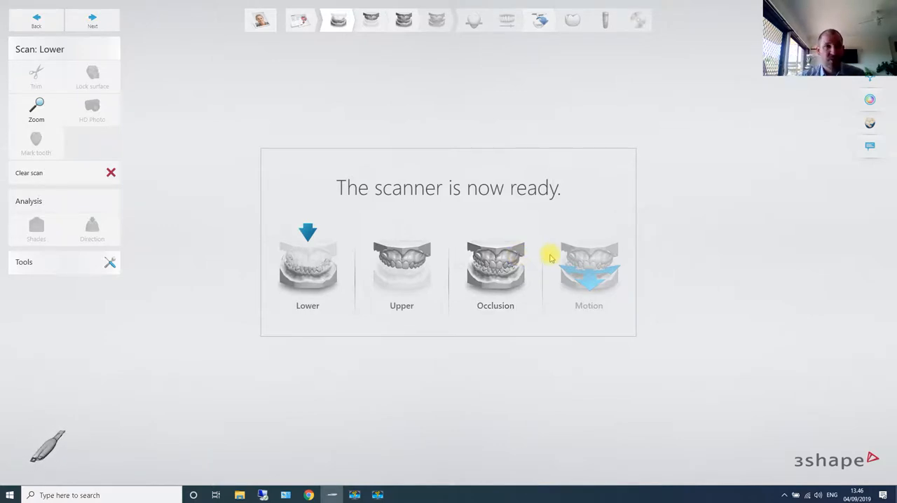
pyautogui.click(78, 267)
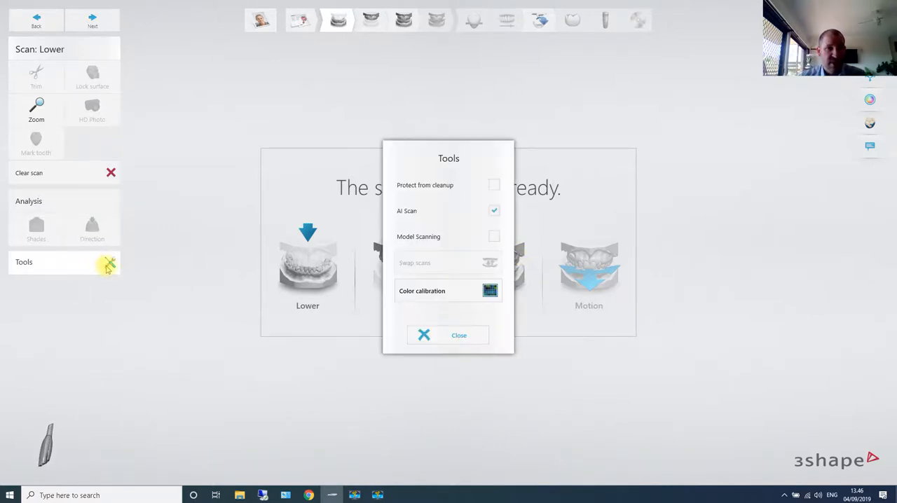
pyautogui.click(463, 335)
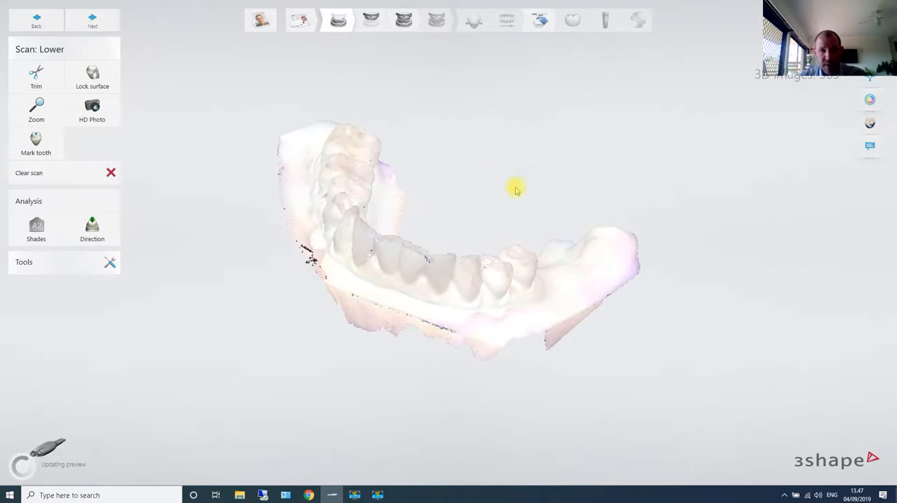
# - Trim the excess surface along the outer side of the new lower arch scan with the 2 mm brush
pyautogui.moveTo(521, 193); pyautogui.dragTo(185, 287, button='right')
pyautogui.click(36, 142)
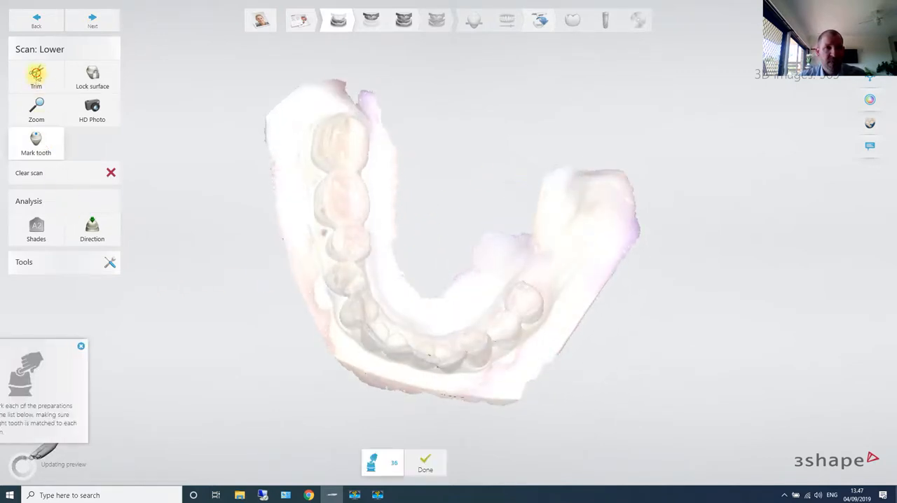
pyautogui.click(381, 107)
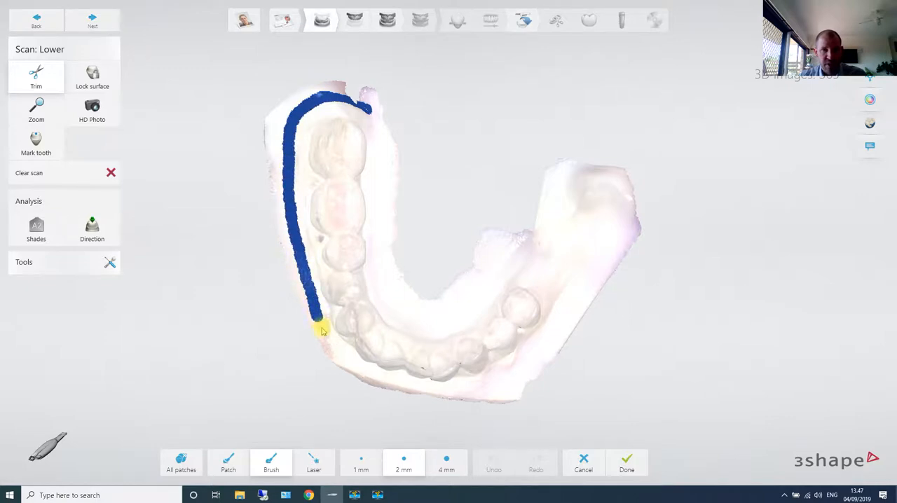
pyautogui.moveTo(346, 368); pyautogui.dragTo(348, 370)
pyautogui.moveTo(420, 380); pyautogui.dragTo(412, 344, button='right')
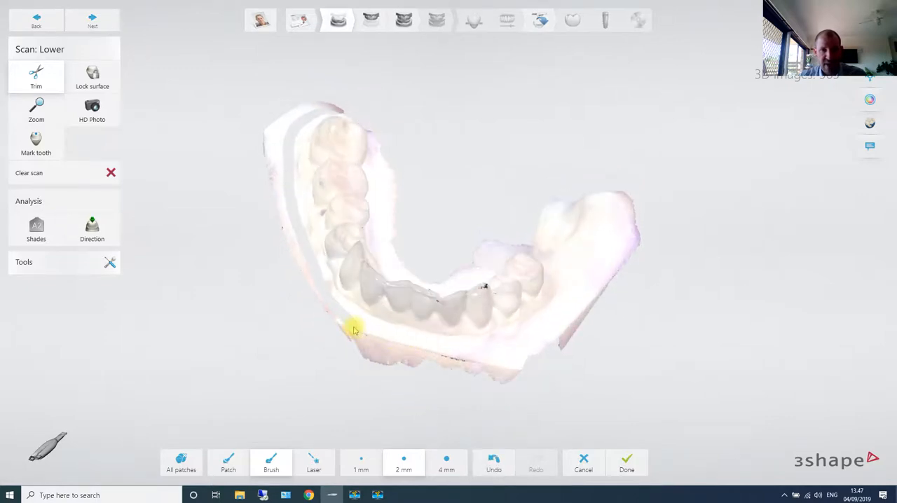
pyautogui.moveTo(452, 354); pyautogui.dragTo(515, 354)
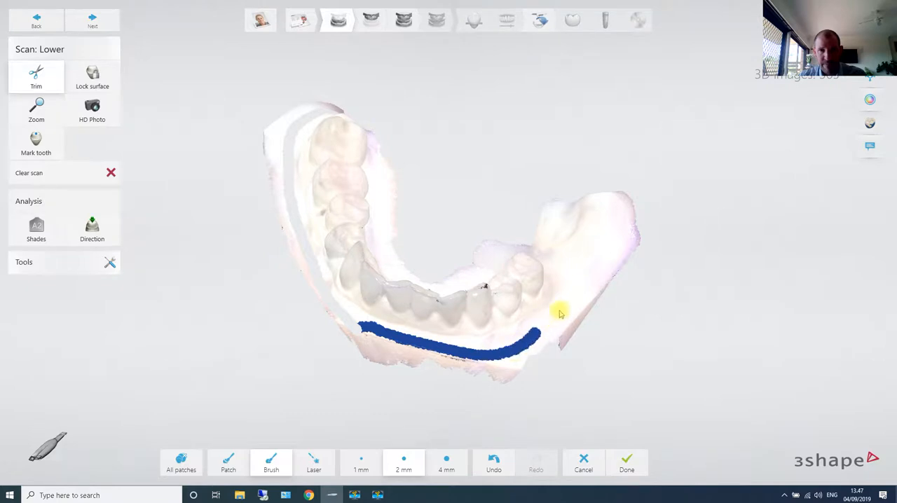
# - Trim along the inner side of the lower arch and remove the detached remnants around it
pyautogui.moveTo(646, 160)
pyautogui.mouseDown(button='right')
pyautogui.moveTo(680, 296)
pyautogui.moveTo(587, 151)
pyautogui.mouseUp(button='right')
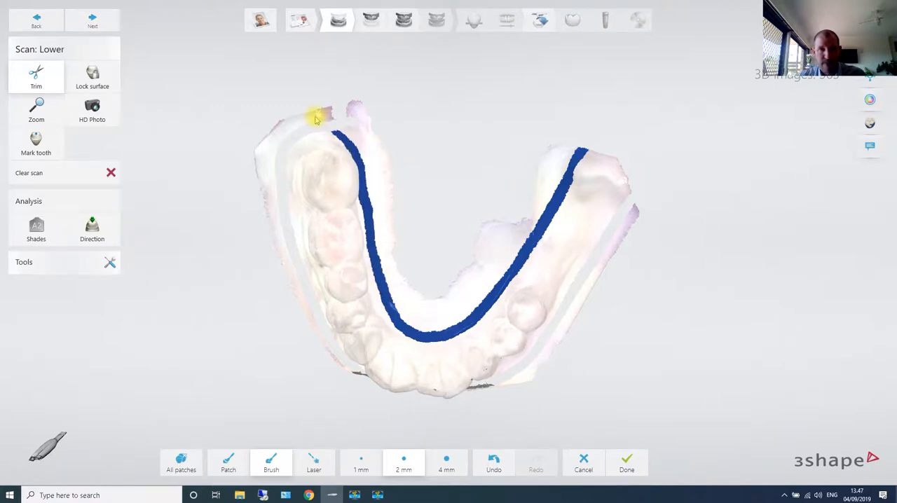
pyautogui.moveTo(315, 119); pyautogui.dragTo(314, 120)
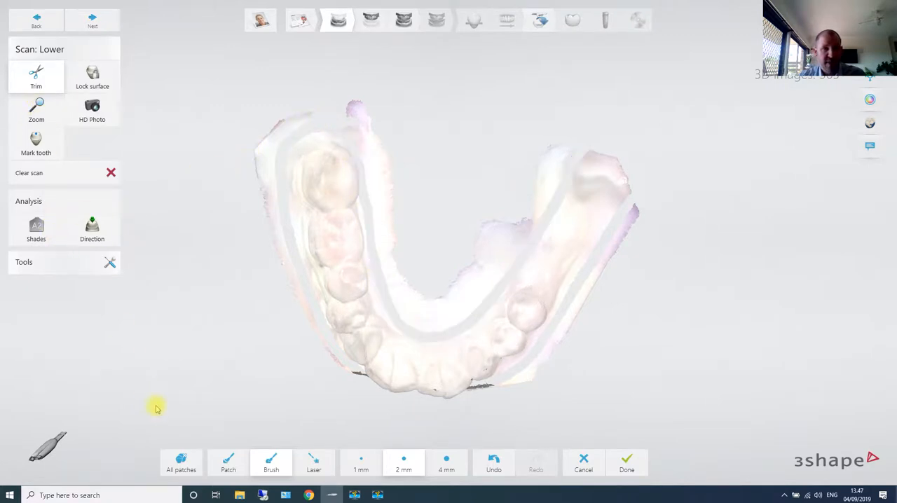
pyautogui.moveTo(545, 343); pyautogui.dragTo(258, 133, button='right')
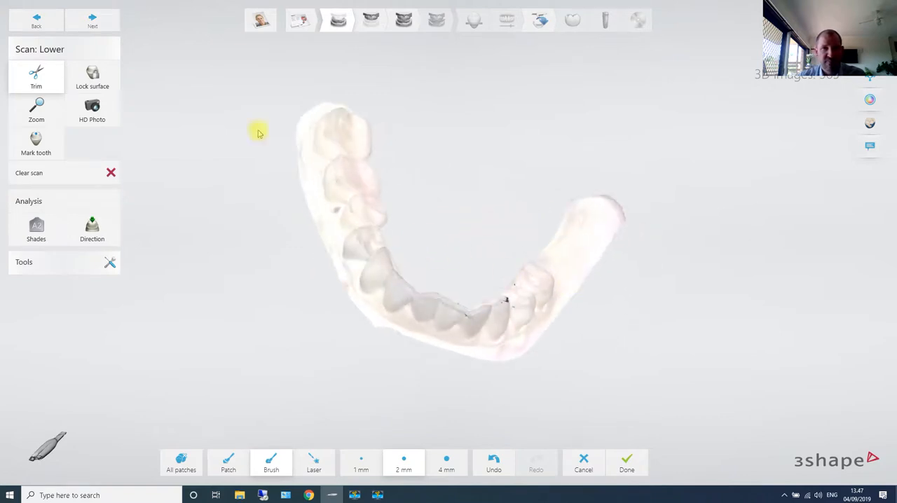
# - Mark the preparation for tooth 36 in the gap behind the last premolar on the lower scan and inspect the arch
pyautogui.click(97, 25)
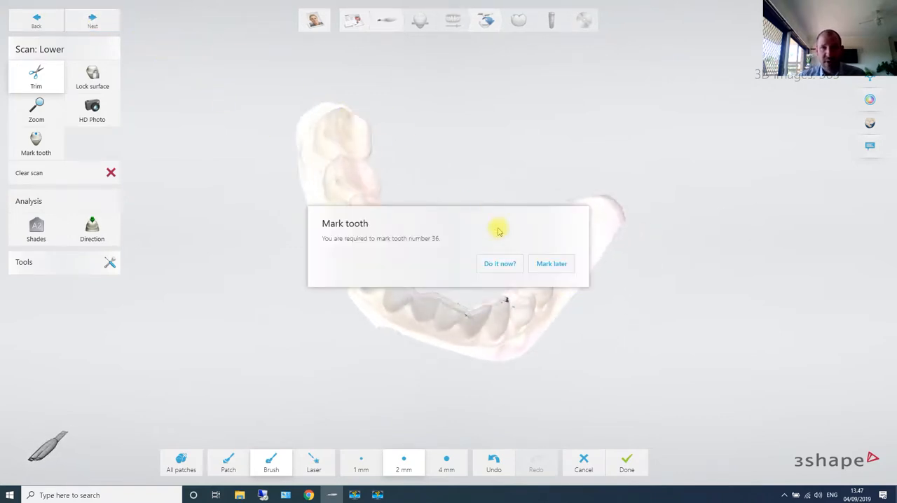
pyautogui.click(502, 266)
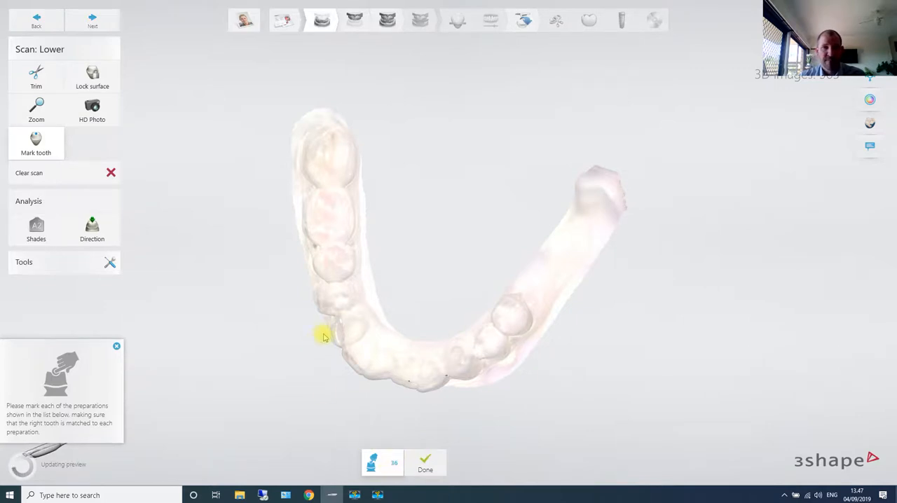
pyautogui.click(115, 346)
pyautogui.scroll(5, 501, 310)
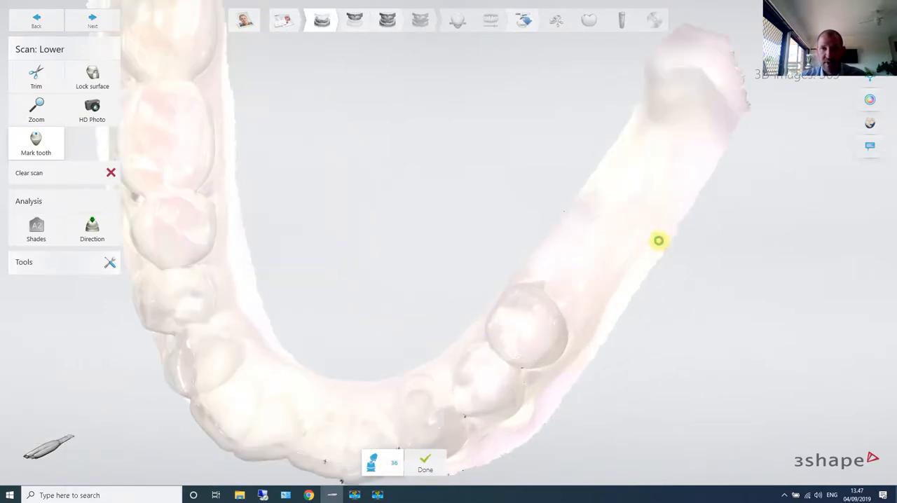
pyautogui.click(677, 282)
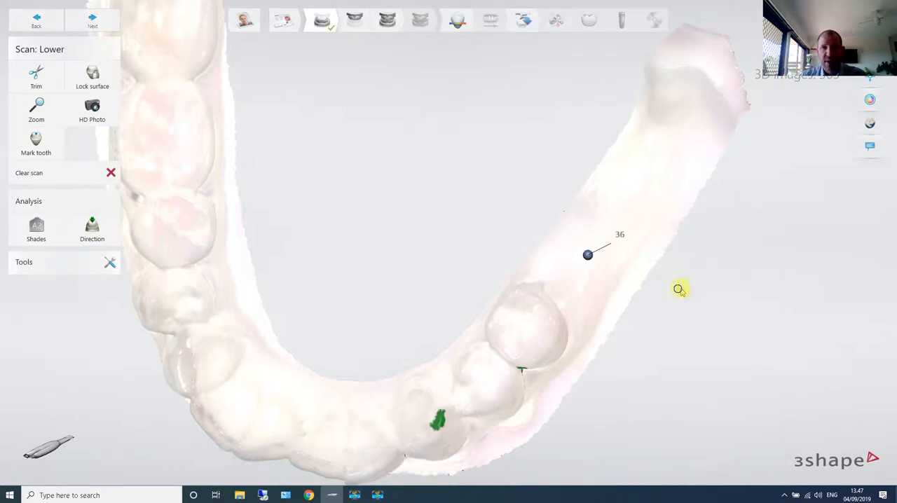
pyautogui.moveTo(716, 283); pyautogui.dragTo(707, 253, button='right')
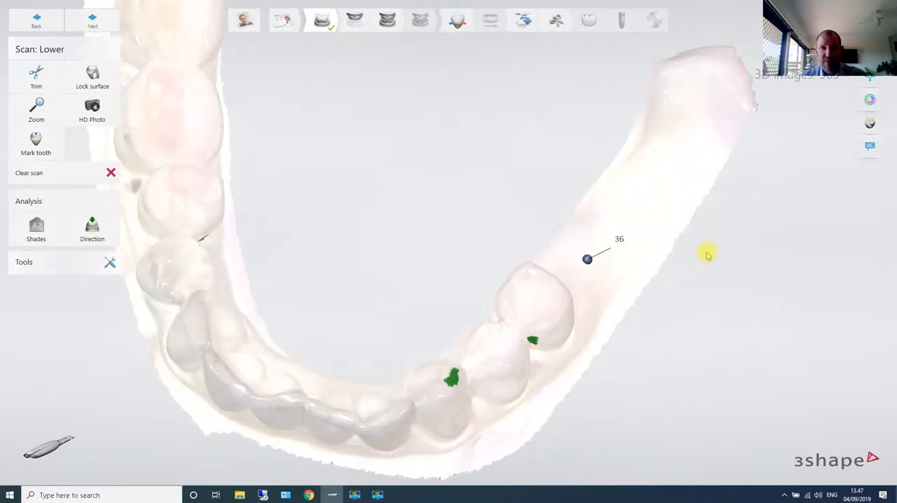
pyautogui.moveTo(356, 252); pyautogui.dragTo(348, 283, button='right')
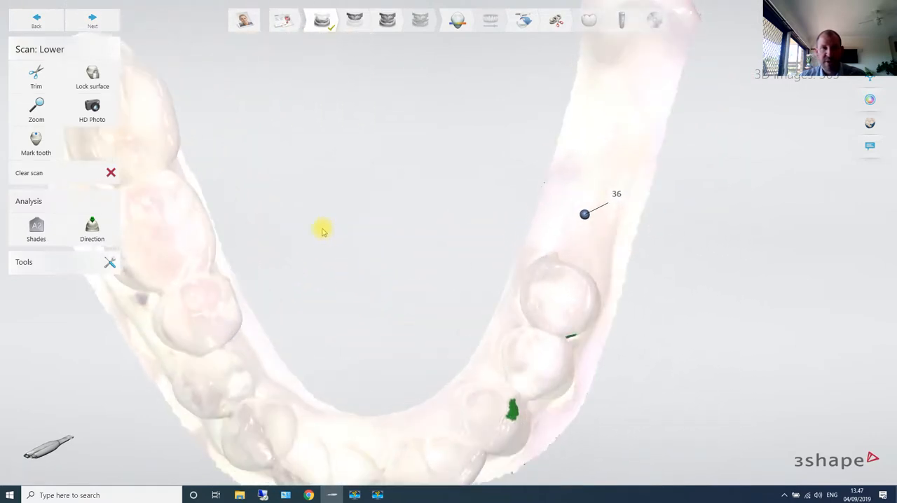
# - Trim the excess surface along the outer, rear and inner sides of the upper arch scan with the 2 mm brush
pyautogui.click(107, 25)
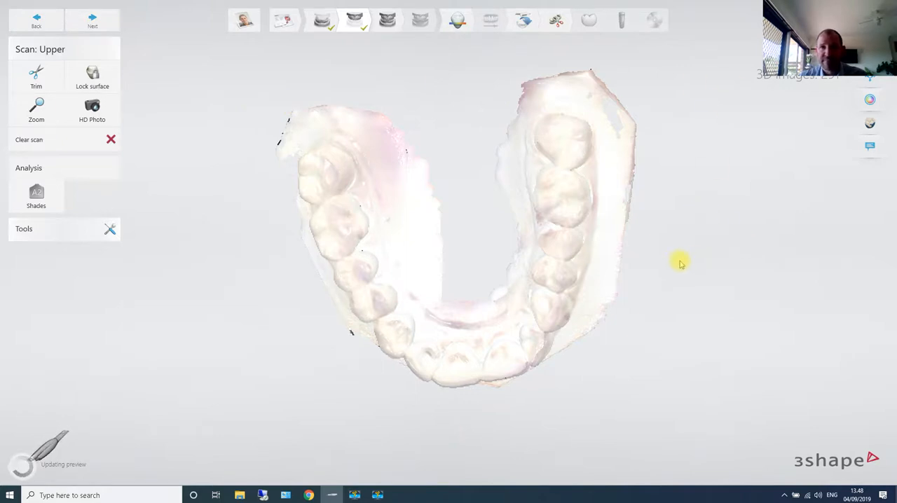
pyautogui.moveTo(665, 250); pyautogui.dragTo(656, 193, button='right')
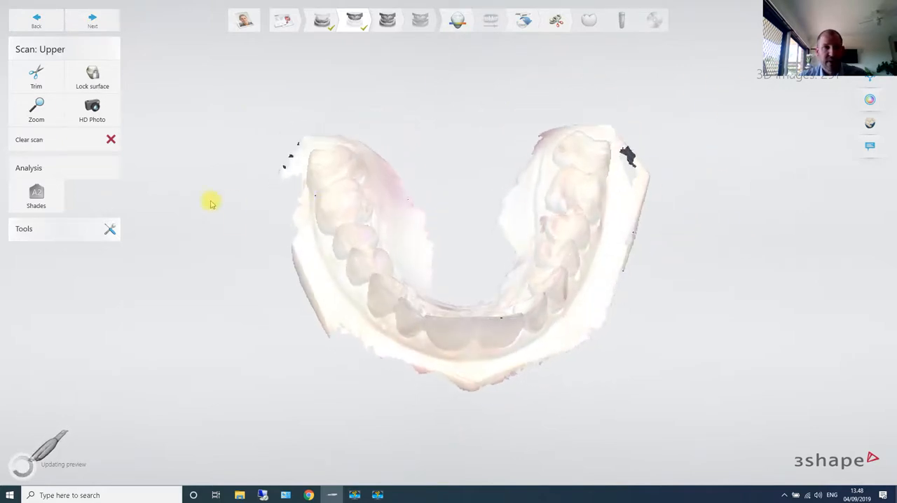
pyautogui.click(36, 77)
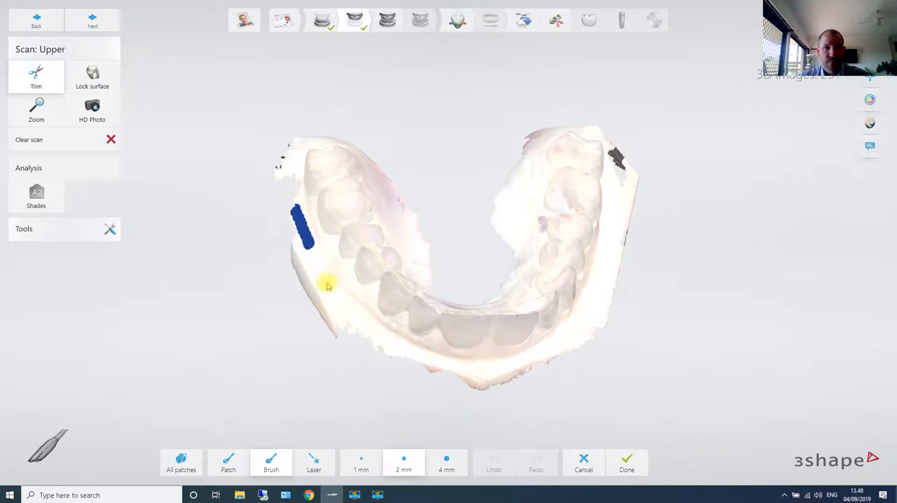
pyautogui.moveTo(327, 285); pyautogui.dragTo(371, 336)
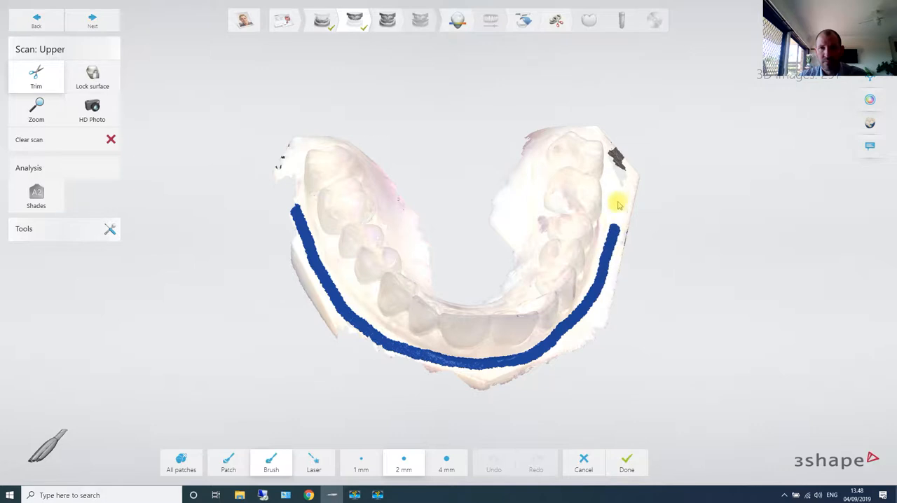
pyautogui.moveTo(619, 126); pyautogui.dragTo(630, 150)
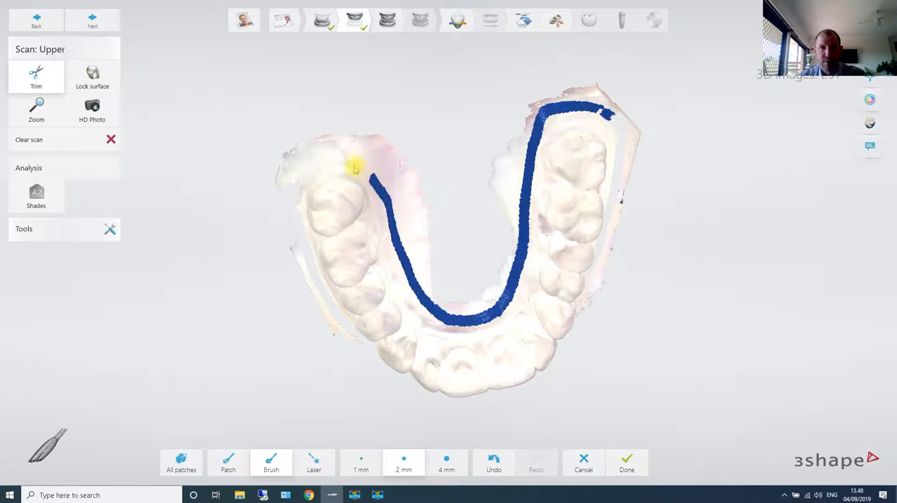
pyautogui.moveTo(293, 181); pyautogui.dragTo(273, 200)
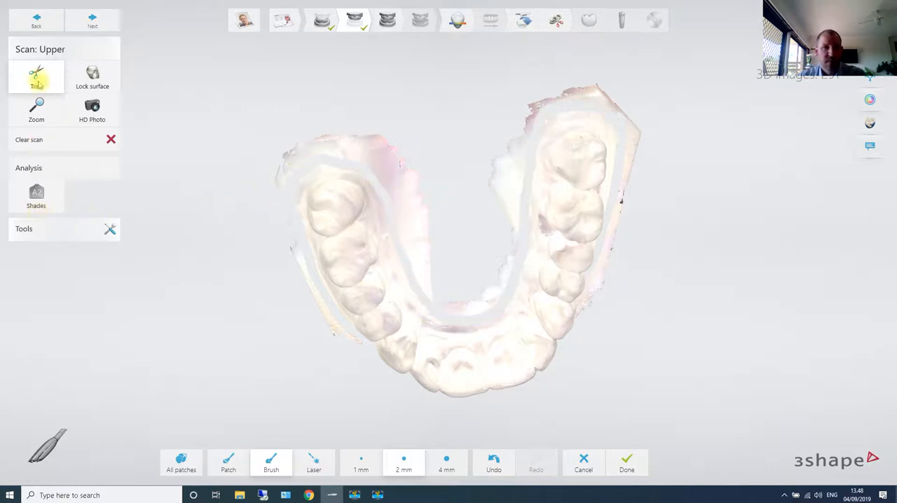
pyautogui.moveTo(639, 363); pyautogui.dragTo(498, 114, button='right')
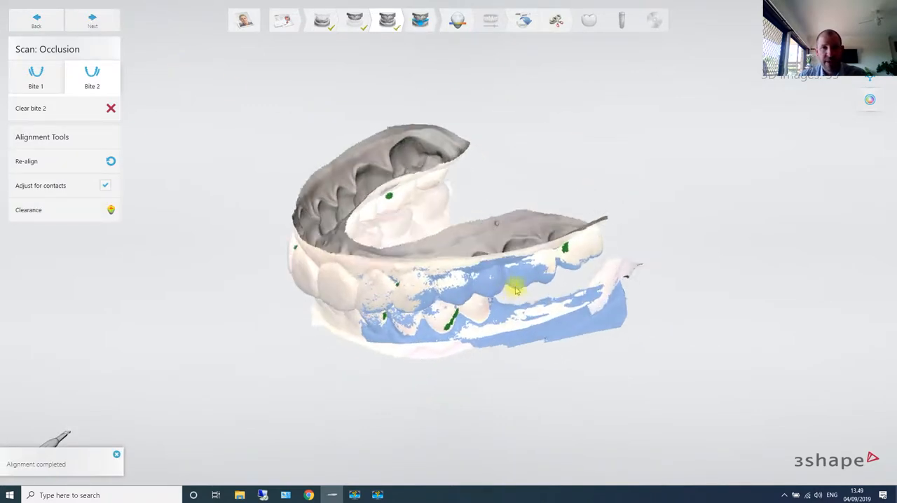
# - Complete the occlusion and motion scan stages and post process the case to save it in final quality
pyautogui.click(95, 21)
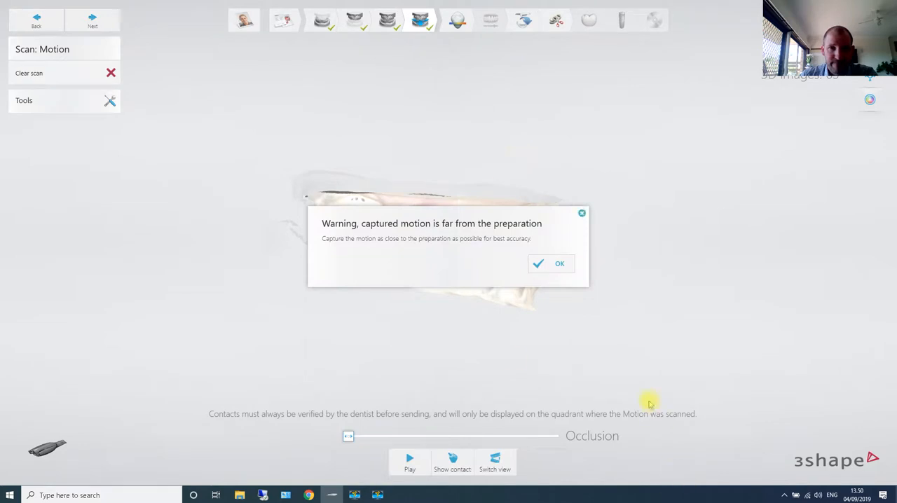
pyautogui.click(549, 264)
pyautogui.click(551, 269)
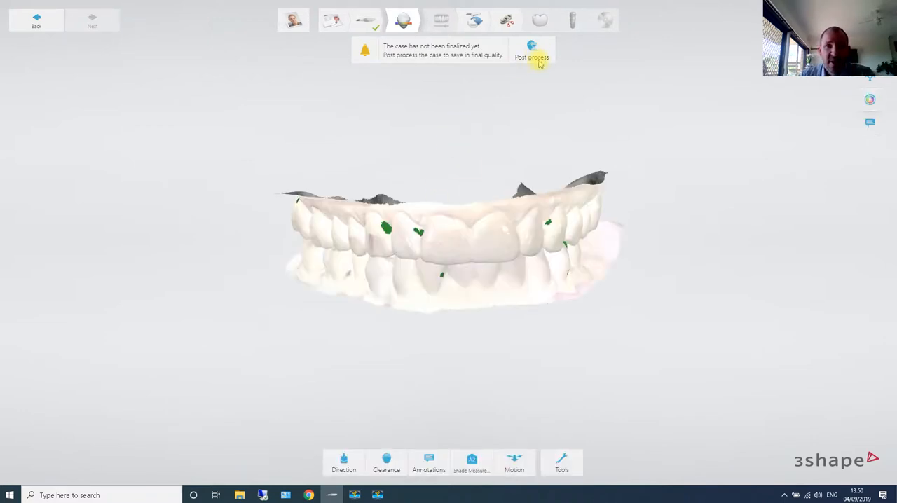
pyautogui.click(534, 56)
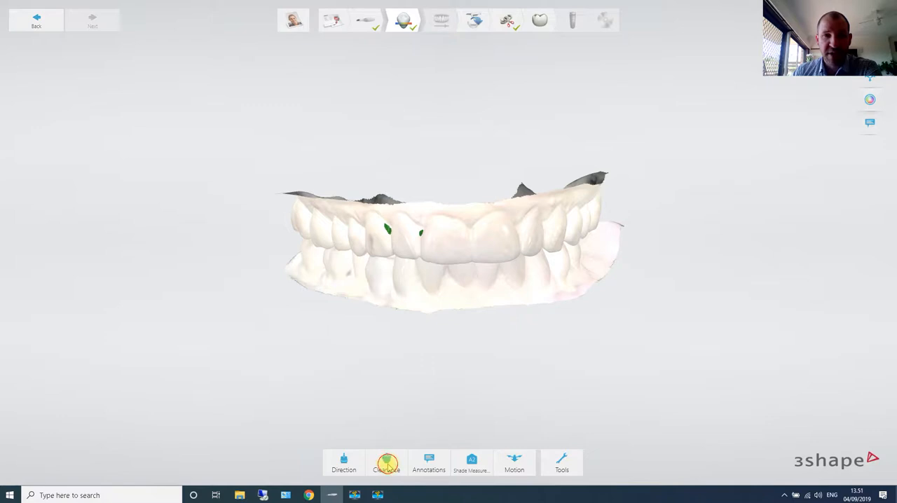
# - Examine the clearance map on the opened arches, setting the colour scale's upper label to 2.11 and to 1.06 for comparison
pyautogui.click(399, 460)
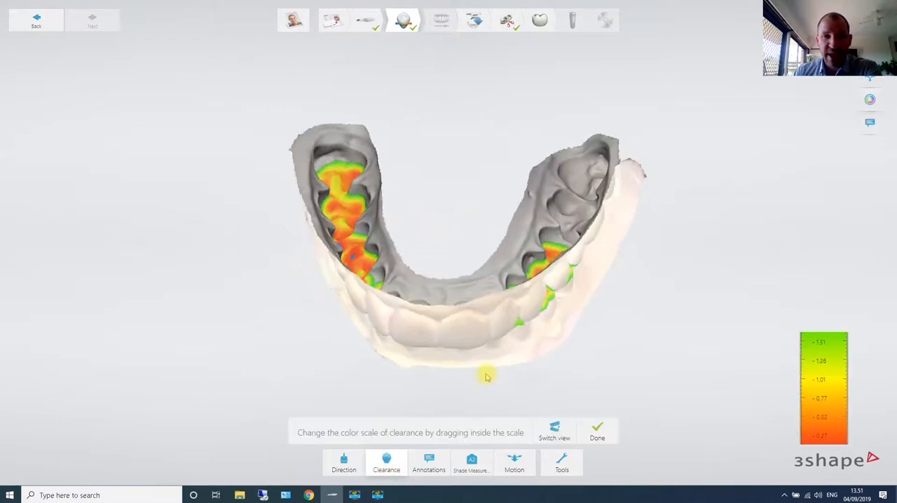
pyautogui.moveTo(500, 394); pyautogui.dragTo(502, 363, button='right')
pyautogui.click(555, 428)
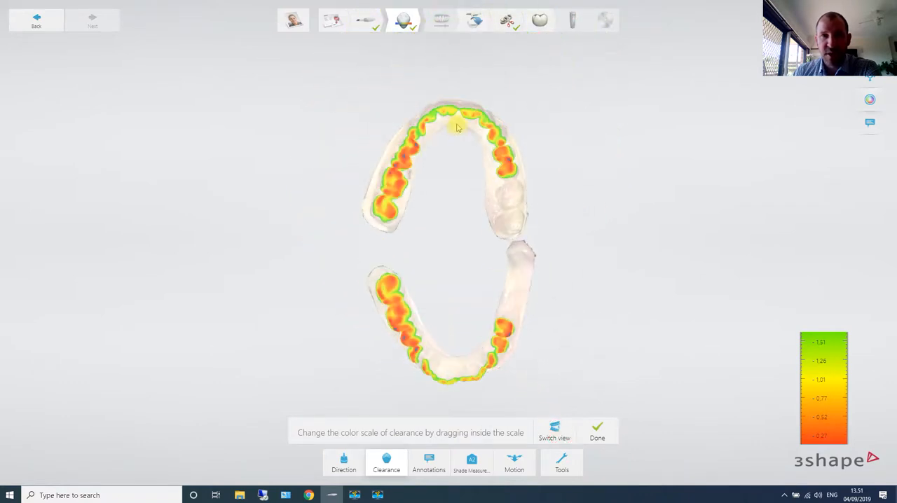
pyautogui.moveTo(832, 382); pyautogui.dragTo(840, 467)
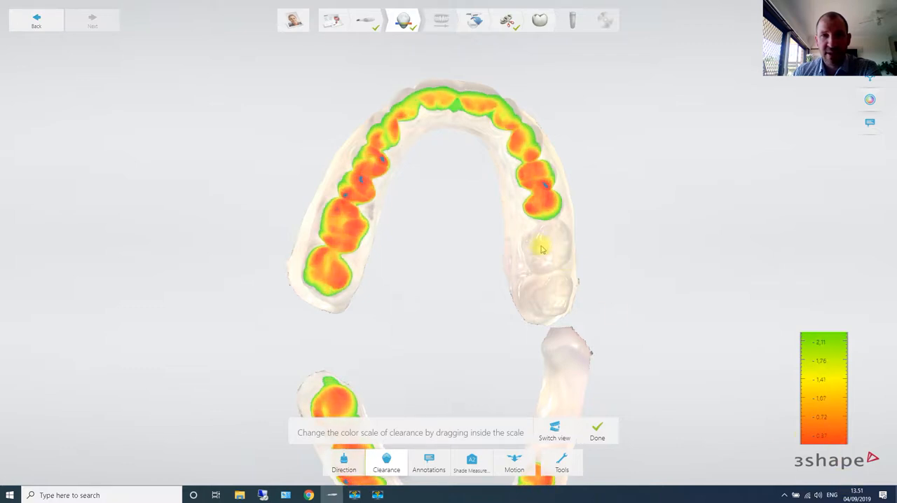
pyautogui.scroll(-3, 540, 247)
pyautogui.moveTo(828, 386); pyautogui.dragTo(828, 335)
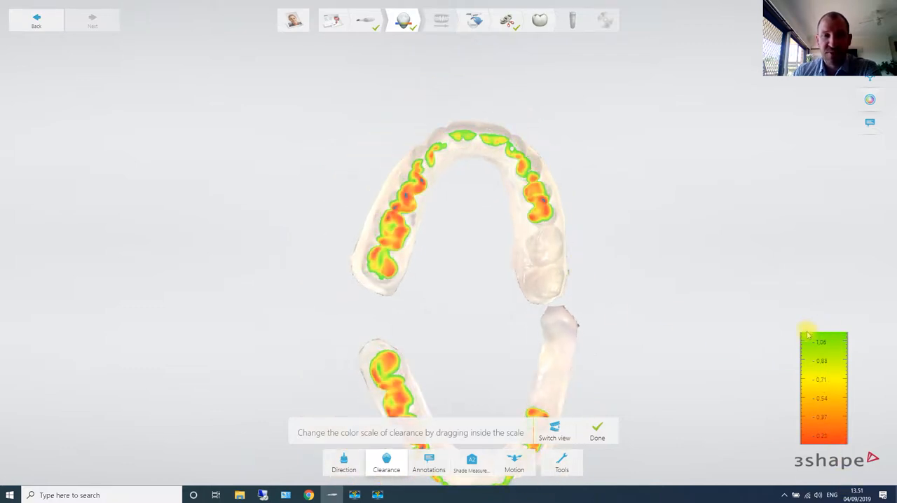
pyautogui.scroll(-3, 524, 186)
pyautogui.moveTo(566, 376); pyautogui.dragTo(476, 45, button='right')
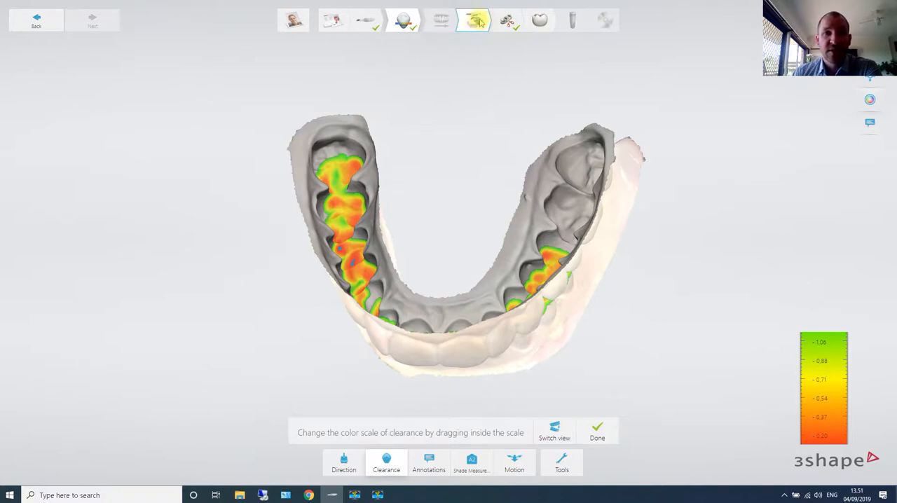
# - Begin importing the patient CT scan and browse to the Dental System 2017 Demo Cases folder on the Desktop
pyautogui.click(480, 23)
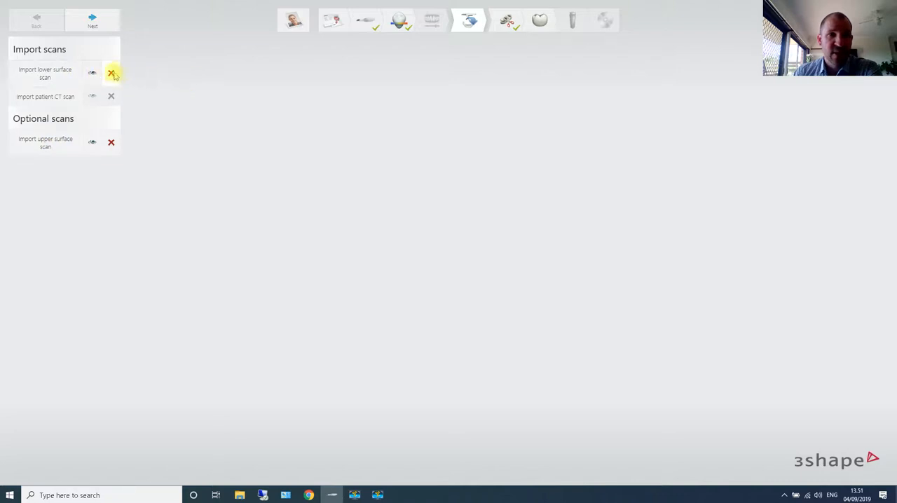
pyautogui.click(49, 96)
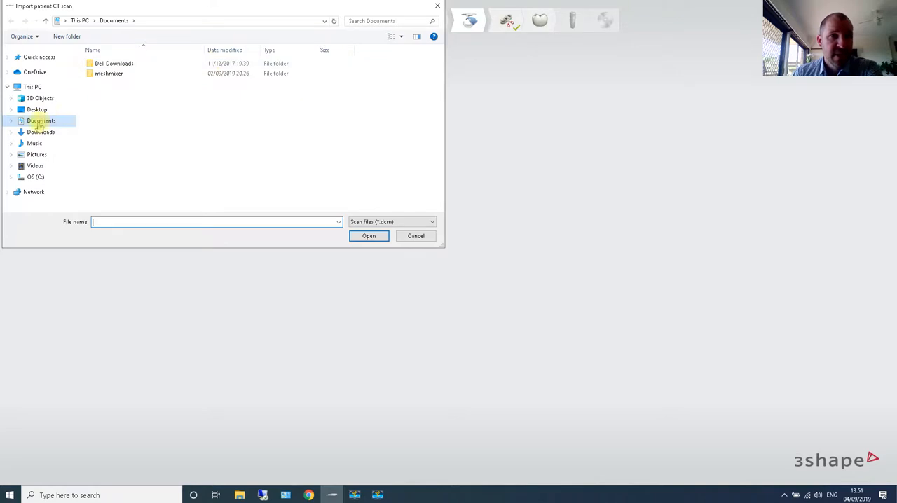
pyautogui.click(38, 99)
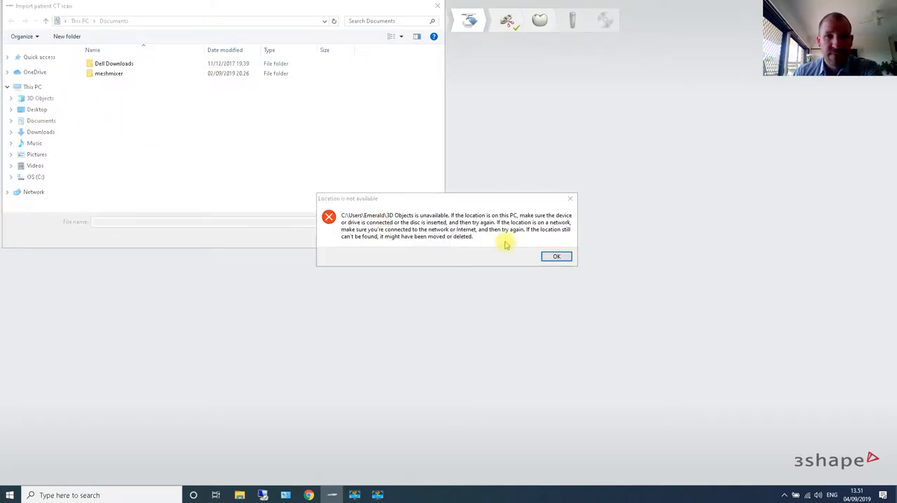
pyautogui.click(567, 257)
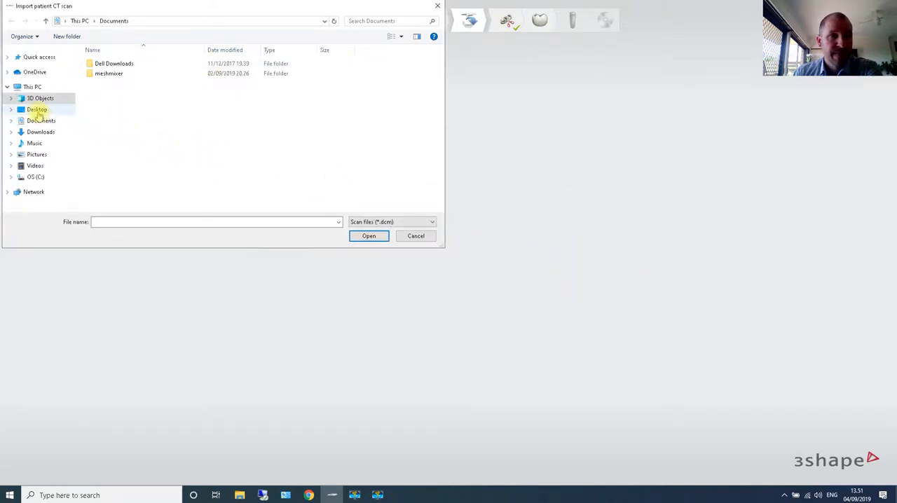
pyautogui.click(37, 110)
pyautogui.doubleClick(146, 63)
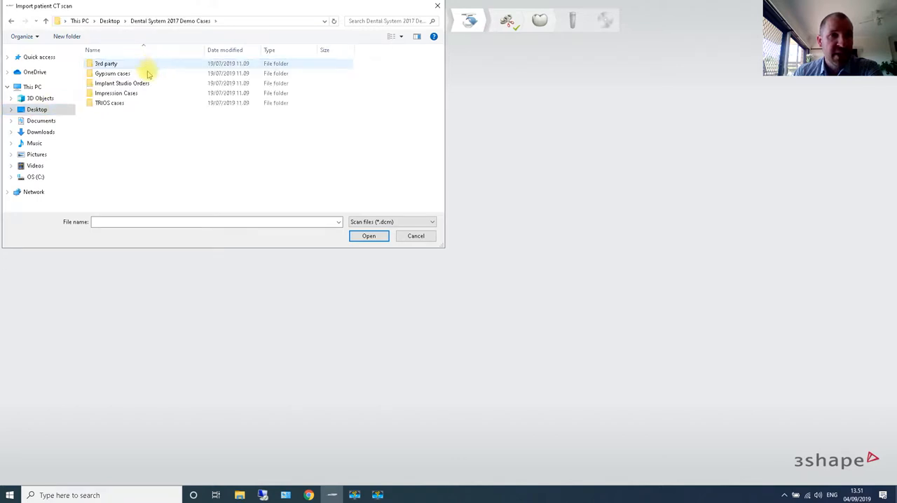
# - Import the available CT scan from Head_01_32 under Implant Studio Orders, Scans, Tooth supported (missing 36,37)
pyautogui.doubleClick(127, 85)
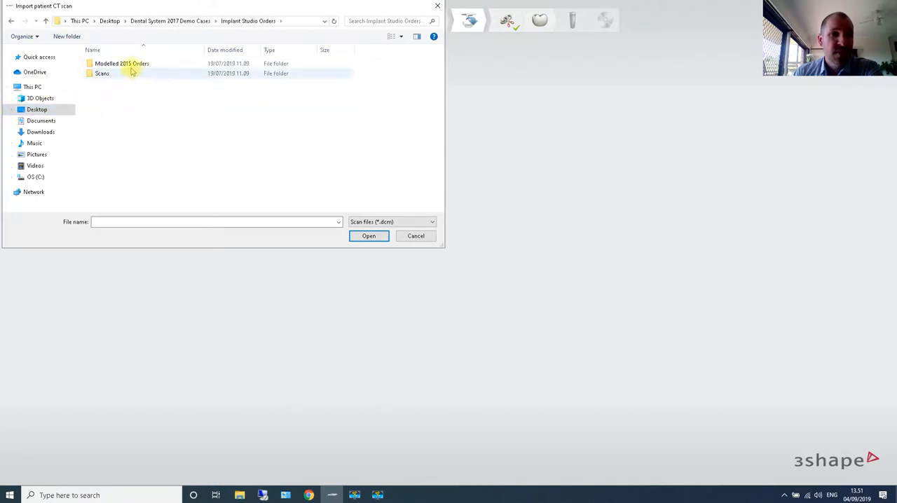
pyautogui.doubleClick(122, 73)
pyautogui.doubleClick(131, 74)
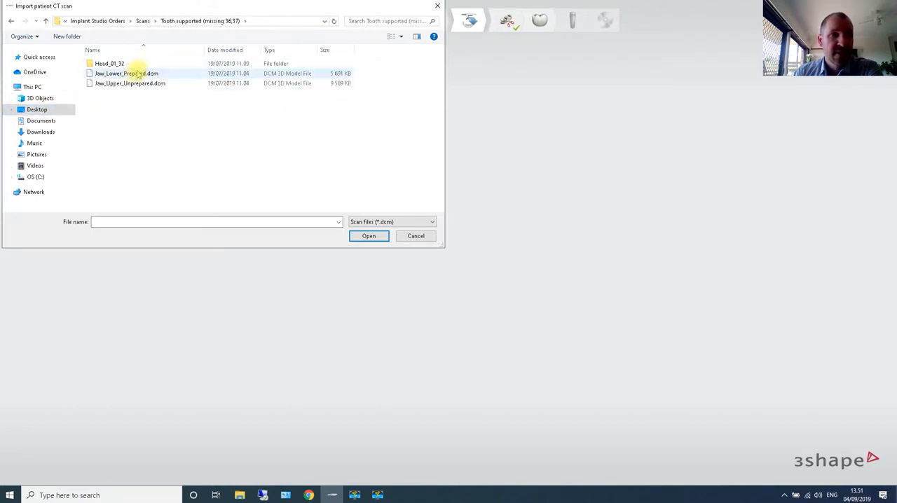
pyautogui.doubleClick(117, 63)
pyautogui.doubleClick(129, 67)
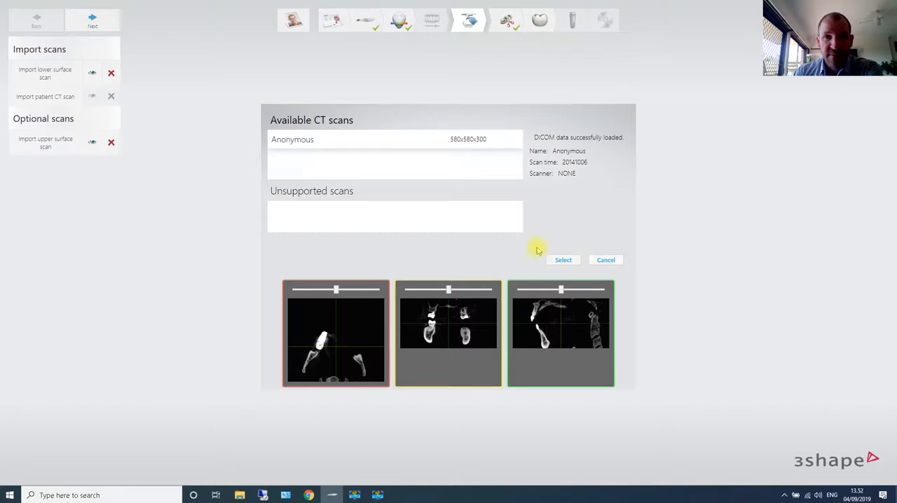
pyautogui.click(559, 260)
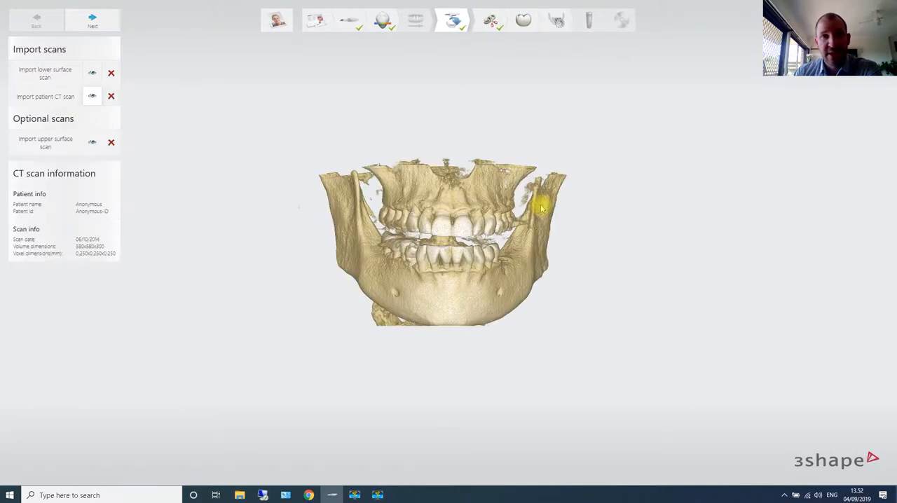
# - Go to the preparation stage and start a tooth removal outline along the outer and rear margin of the premolar beside the 36 gap
pyautogui.click(93, 24)
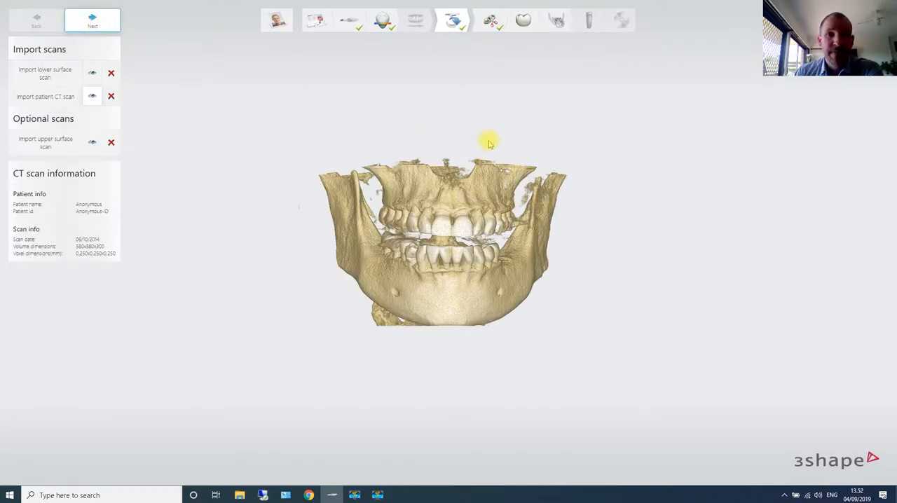
pyautogui.click(490, 21)
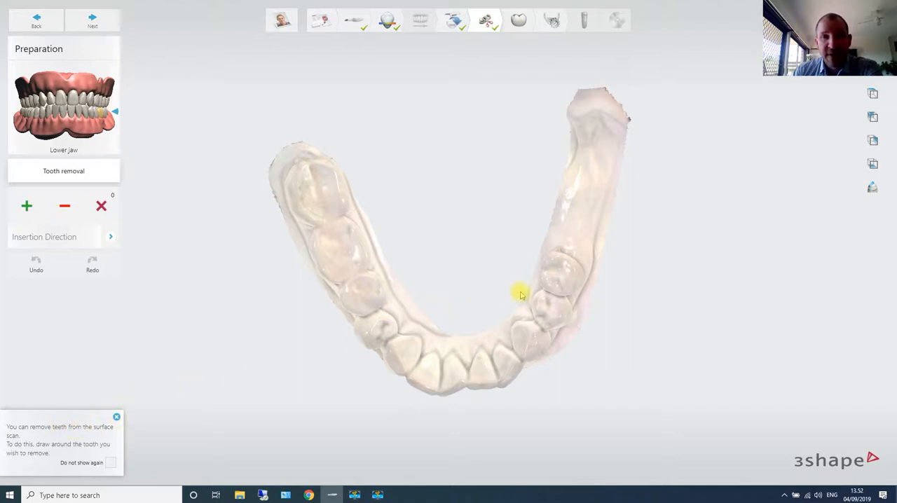
pyautogui.scroll(6, 561, 274)
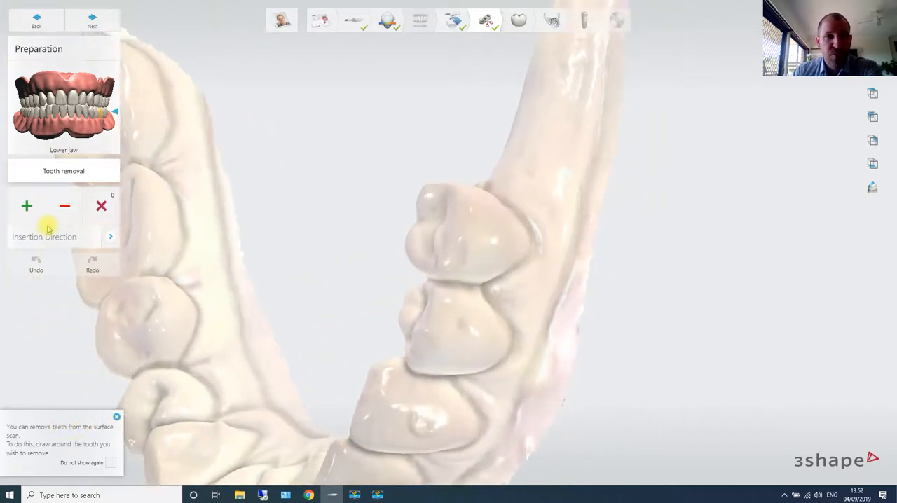
pyautogui.click(28, 206)
pyautogui.click(495, 286)
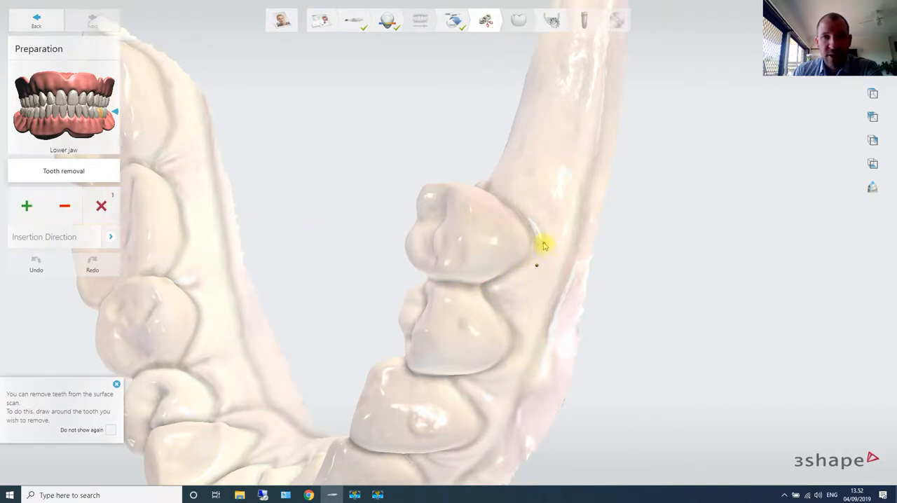
pyautogui.click(544, 245)
pyautogui.click(526, 212)
pyautogui.moveTo(521, 210); pyautogui.dragTo(574, 246, button='right')
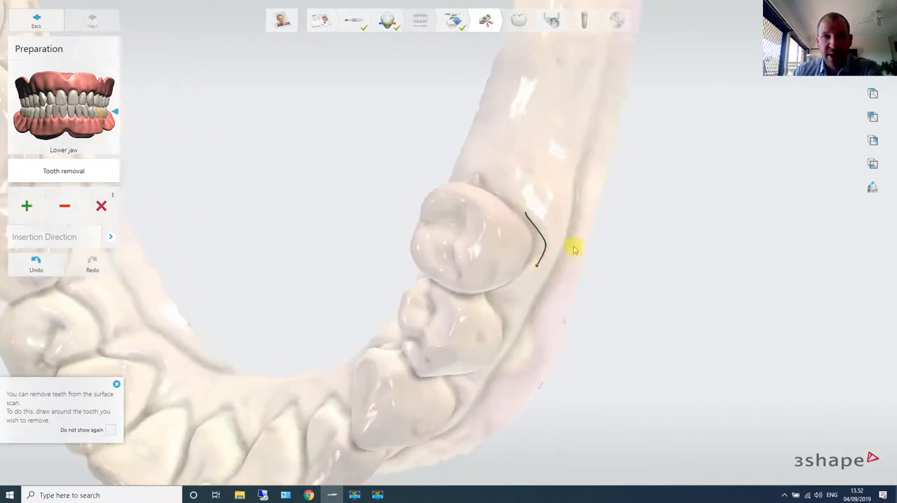
pyautogui.moveTo(507, 200); pyautogui.dragTo(567, 226, button='right')
pyautogui.click(506, 195)
pyautogui.click(477, 189)
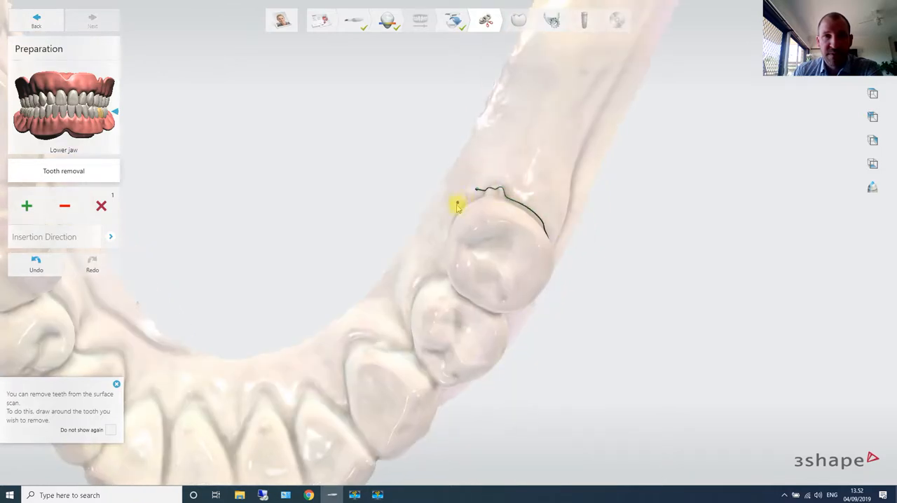
# - Continue the removal outline along the premolar's inner and front margins and close it to segment the tooth
pyautogui.click(456, 205)
pyautogui.moveTo(492, 189); pyautogui.dragTo(475, 210, button='right')
pyautogui.click(473, 213)
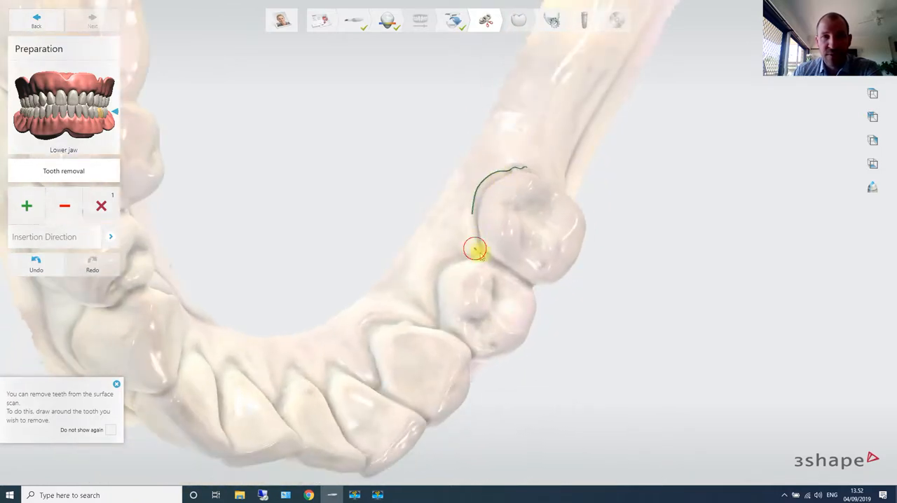
pyautogui.click(494, 259)
pyautogui.click(524, 278)
pyautogui.moveTo(525, 278); pyautogui.dragTo(426, 225, button='right')
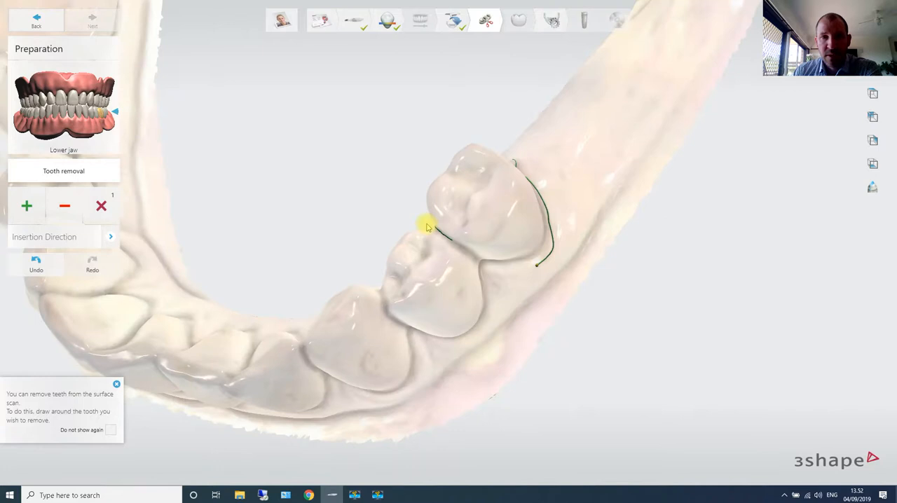
pyautogui.click(472, 257)
pyautogui.click(502, 267)
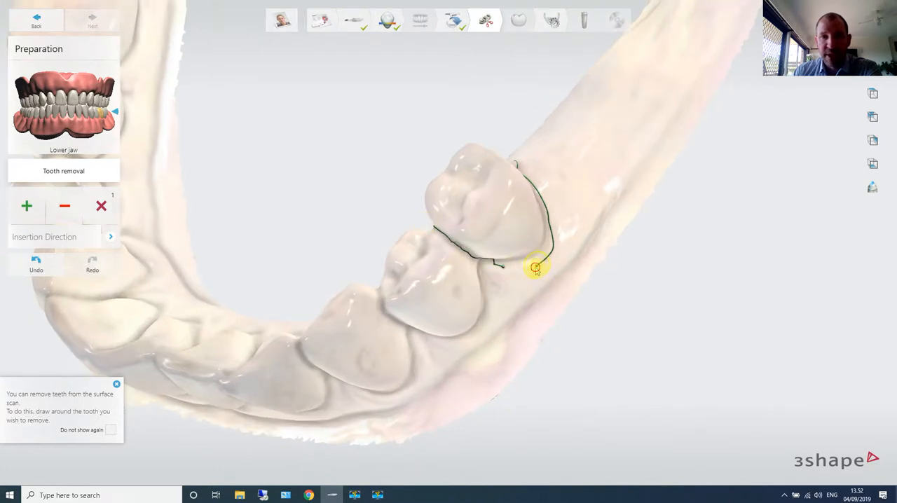
pyautogui.click(536, 267)
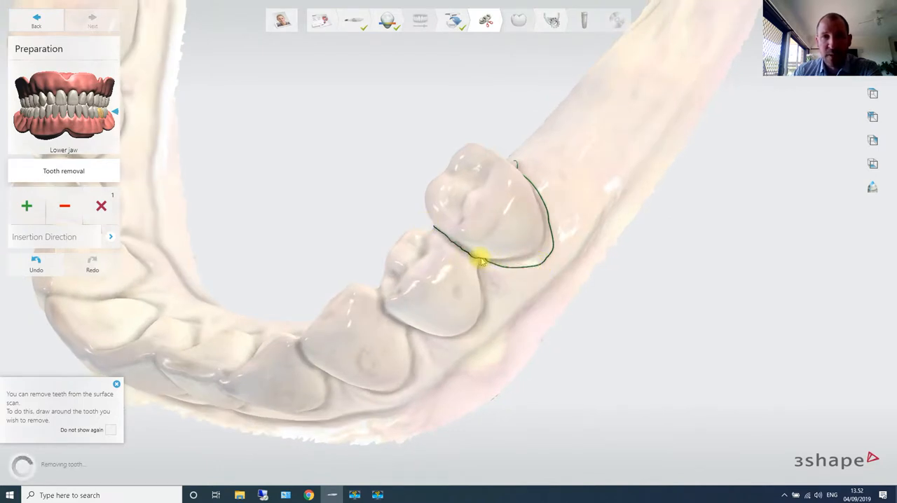
pyautogui.moveTo(483, 259); pyautogui.dragTo(531, 183, button='right')
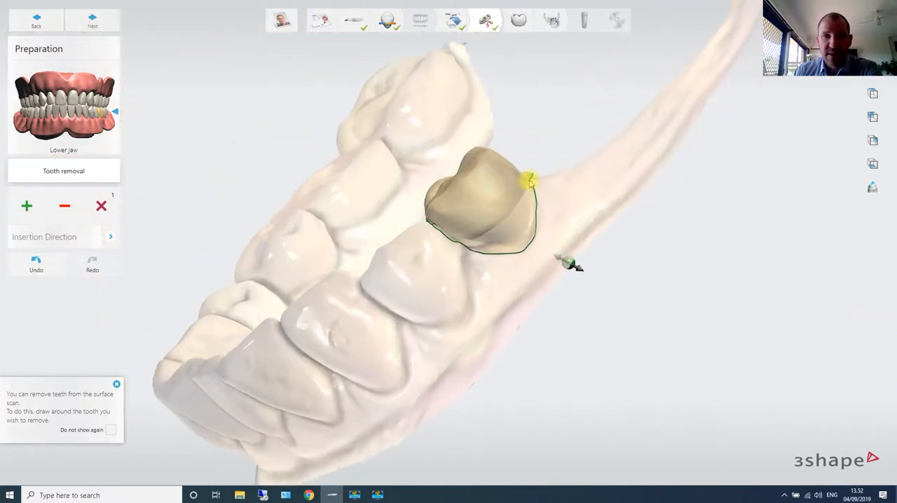
# - Delete the removal outline of the premolar beside the 36 gap to restore the tooth, and continue to anatomy design
pyautogui.moveTo(592, 256); pyautogui.dragTo(625, 268, button='right')
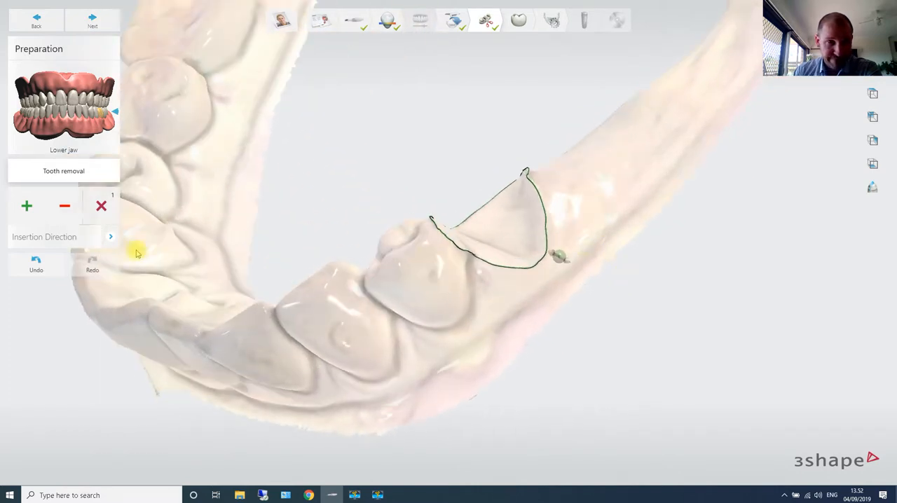
pyautogui.click(102, 206)
pyautogui.moveTo(511, 254)
pyautogui.mouseDown(button='right')
pyautogui.moveTo(561, 255)
pyautogui.moveTo(512, 255)
pyautogui.mouseUp(button='right')
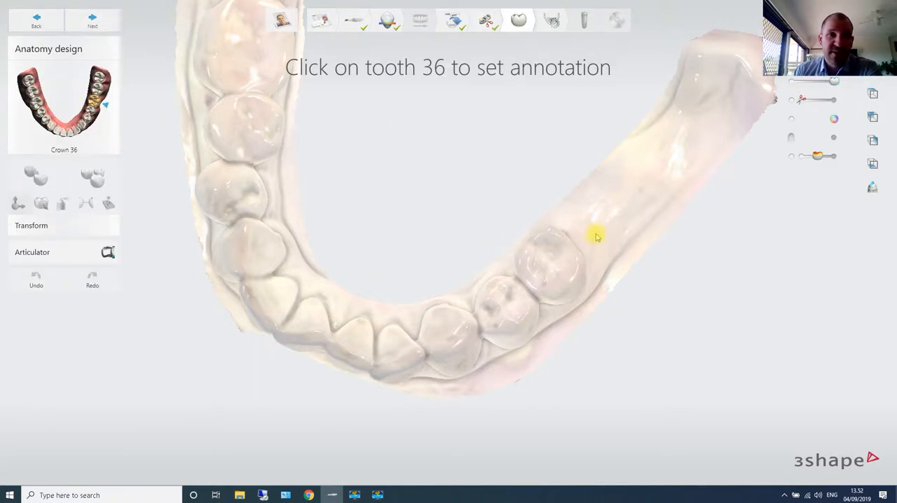
# - Annotate the tooth 36 position in the gap behind the last premolar and place the crown there
pyautogui.click(613, 210)
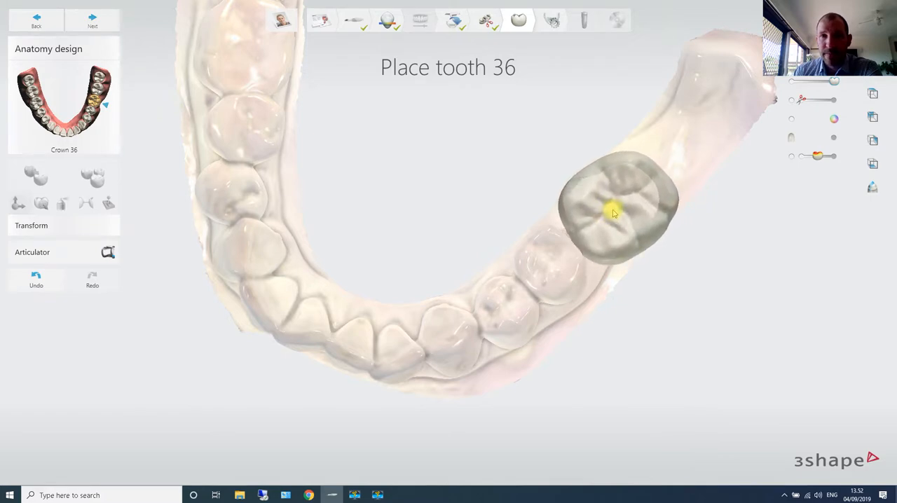
pyautogui.click(613, 212)
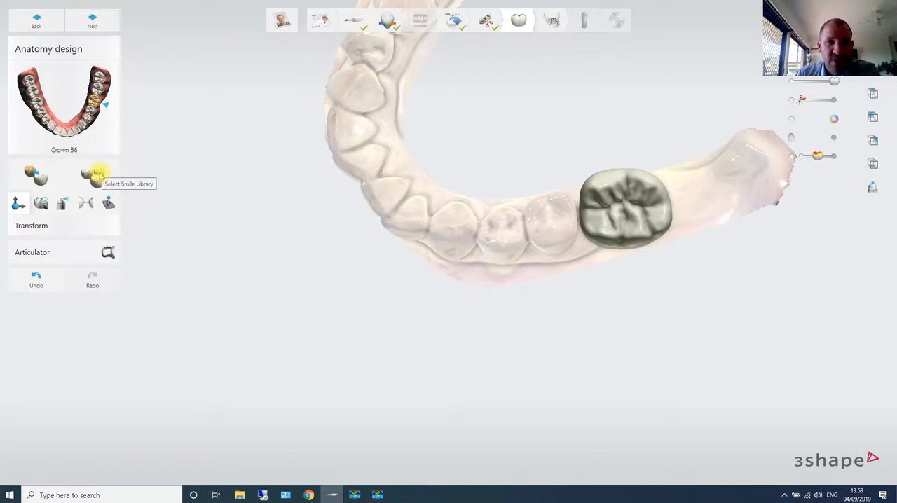
pyautogui.click(581, 190)
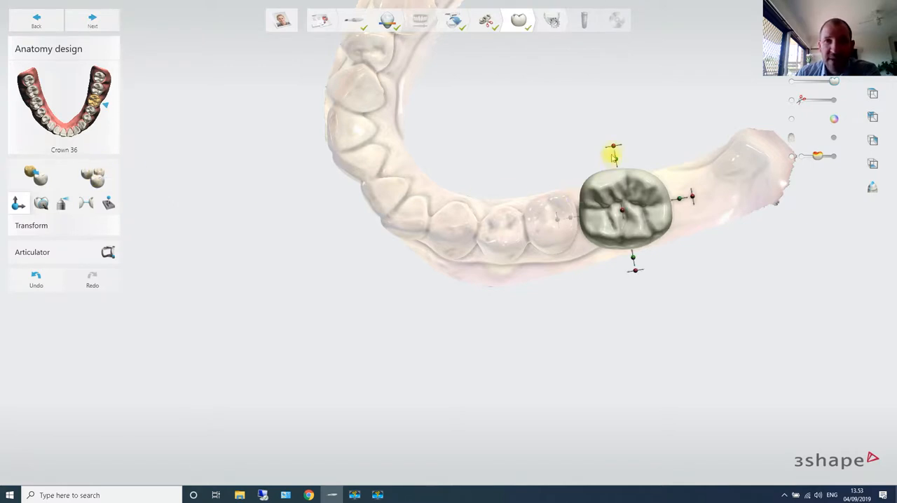
# - Rotate and shift crown 36 slightly to line up with the arch, and narrow it from cheek to tongue side by about 0.6 mm
pyautogui.moveTo(614, 147); pyautogui.dragTo(604, 150)
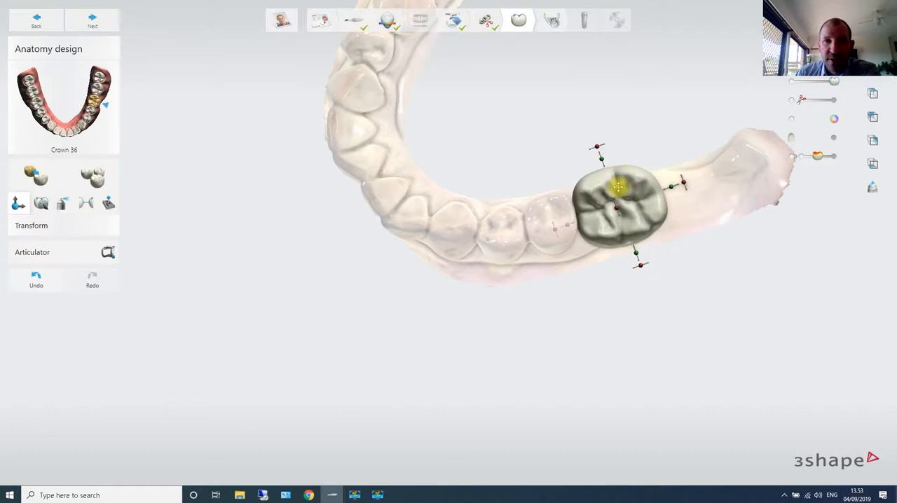
pyautogui.moveTo(620, 188); pyautogui.dragTo(622, 189)
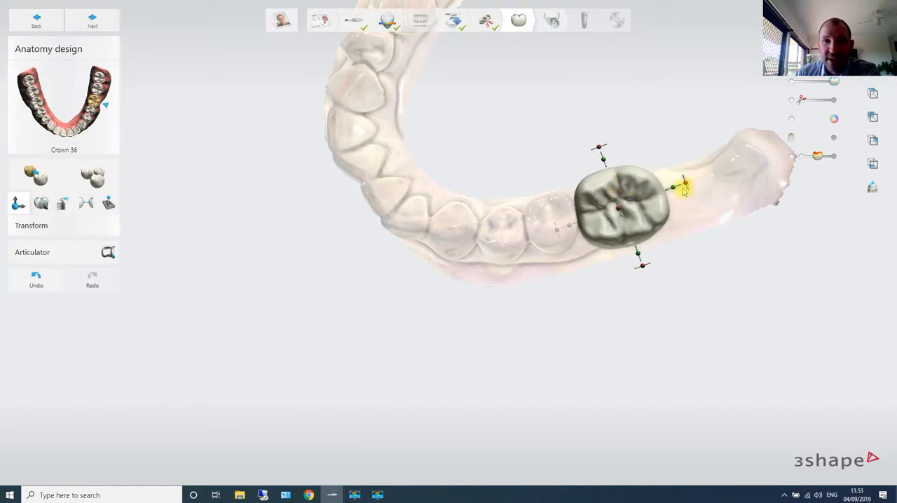
pyautogui.moveTo(638, 254); pyautogui.dragTo(638, 245)
pyautogui.moveTo(601, 150); pyautogui.dragTo(605, 162)
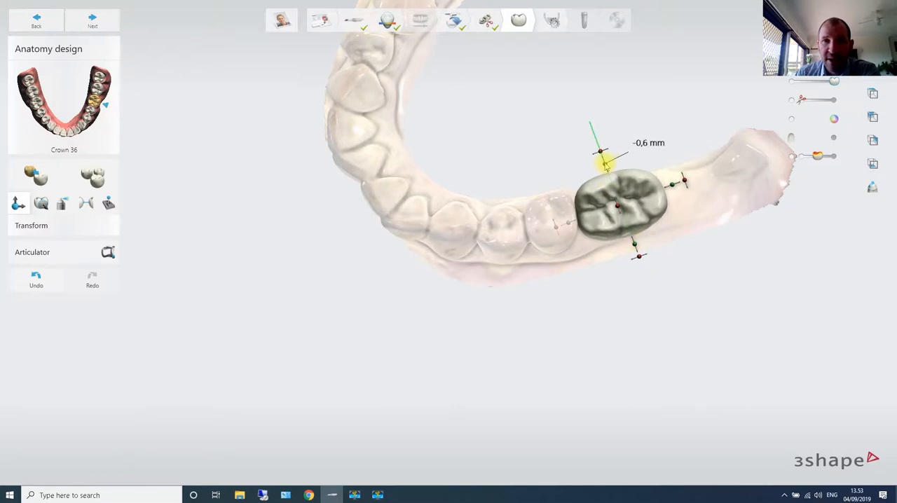
# - Adjust crown 36's height, shorten it along the arch from its rear side, and rotate it slightly to align with the adjacent teeth
pyautogui.moveTo(605, 162); pyautogui.dragTo(665, 177, button='right')
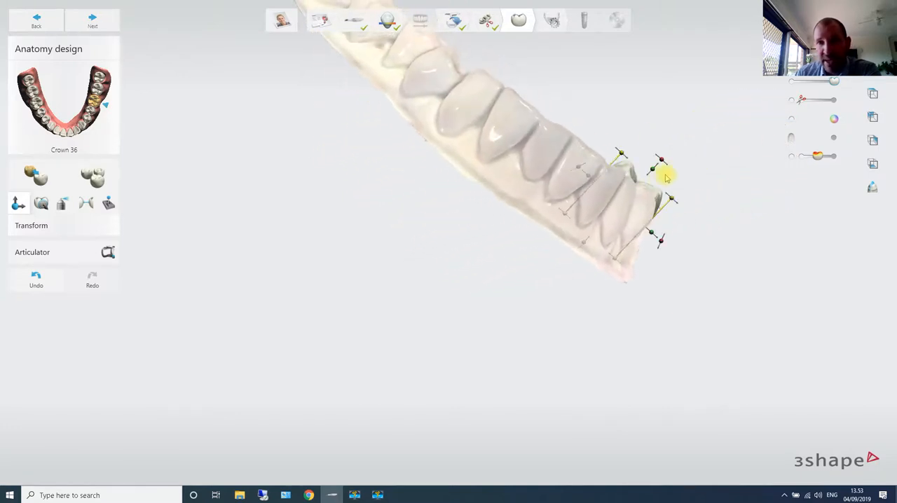
pyautogui.moveTo(650, 172); pyautogui.dragTo(651, 171)
pyautogui.moveTo(651, 170); pyautogui.dragTo(532, 260, button='right')
pyautogui.moveTo(700, 187); pyautogui.dragTo(669, 218, button='right')
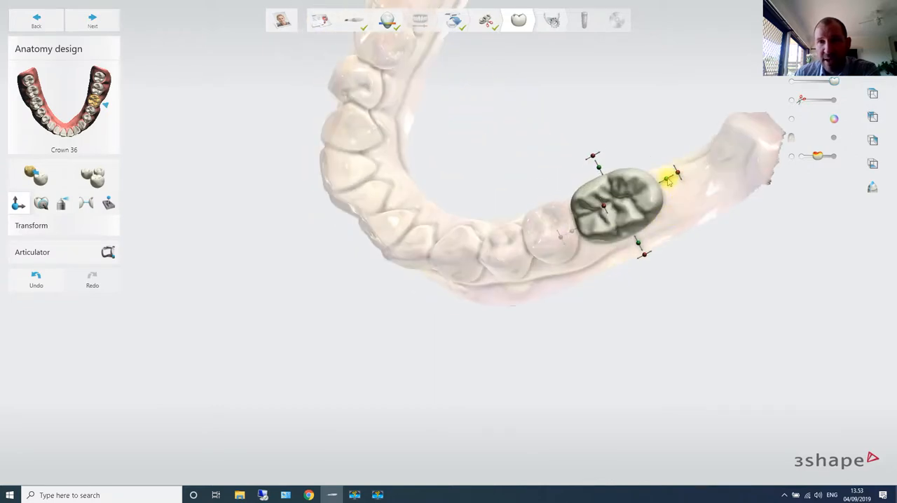
pyautogui.moveTo(668, 182); pyautogui.dragTo(656, 175)
pyautogui.moveTo(655, 175); pyautogui.dragTo(820, 124, button='right')
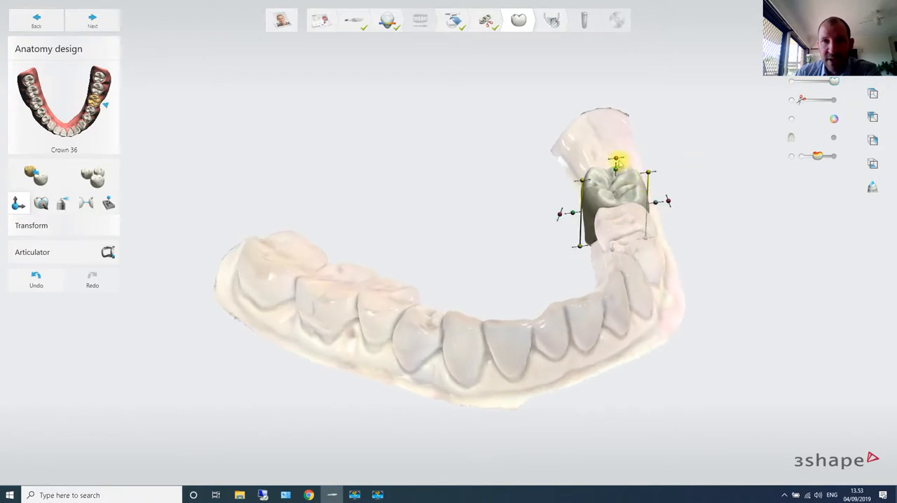
pyautogui.moveTo(618, 162); pyautogui.dragTo(614, 158)
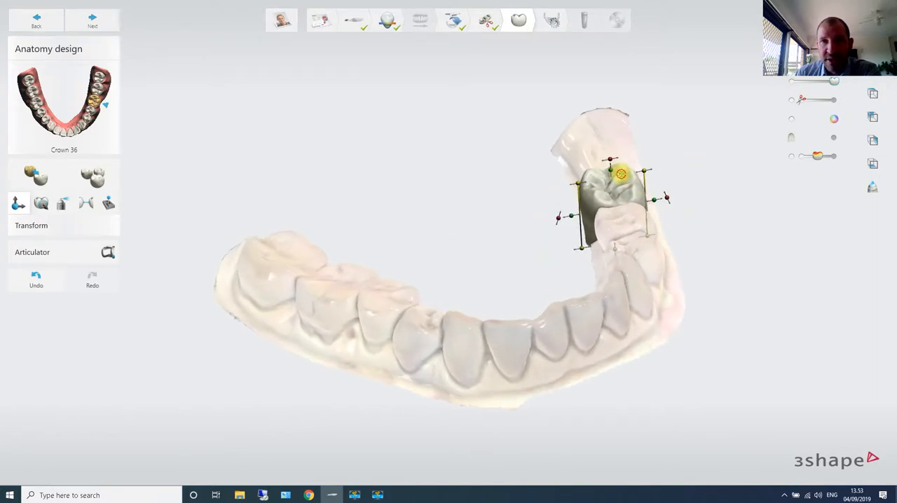
pyautogui.moveTo(651, 226); pyautogui.dragTo(517, 178, button='right')
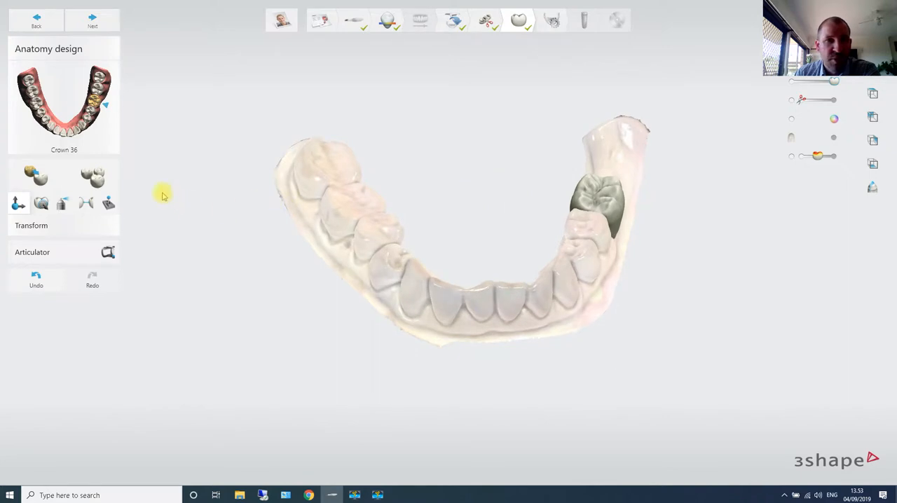
# - View the alternative tooth shapes in the smile library for crown 36 and close it without changing the selection
pyautogui.click(91, 179)
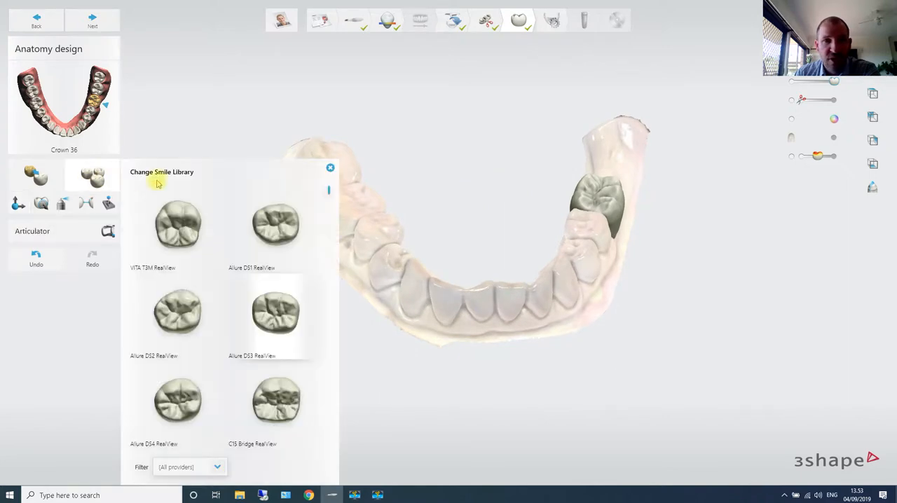
pyautogui.click(329, 169)
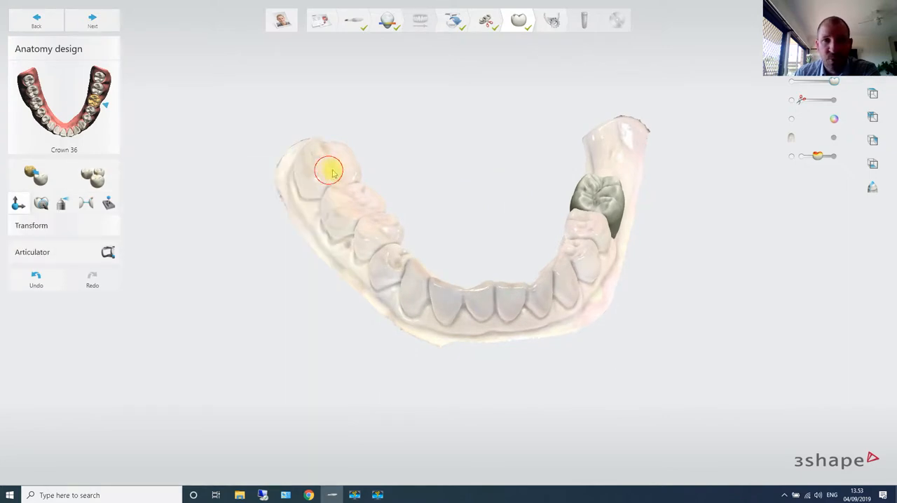
pyautogui.moveTo(503, 152); pyautogui.dragTo(529, 97, button='right')
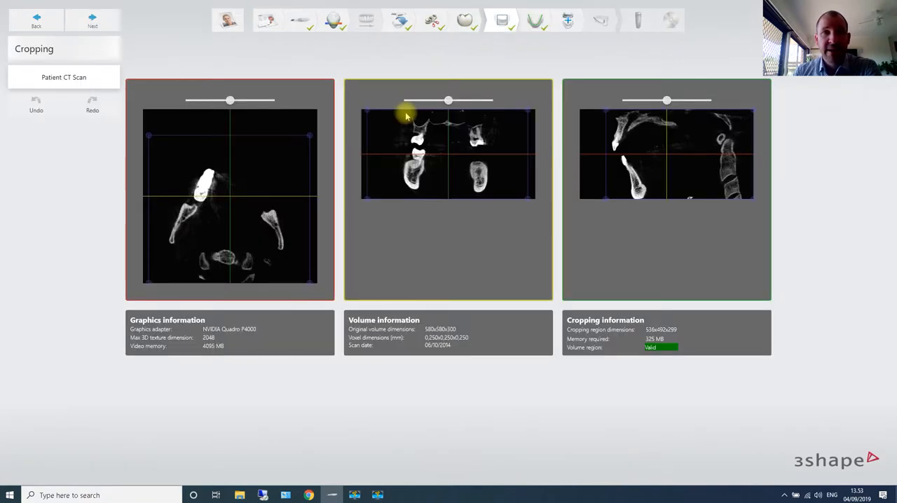
# - Crop the patient CT volume in the axial view by narrowing both sides and trimming the rear behind the jaw
pyautogui.moveTo(311, 284); pyautogui.dragTo(298, 283)
pyautogui.moveTo(148, 281); pyautogui.dragTo(164, 286)
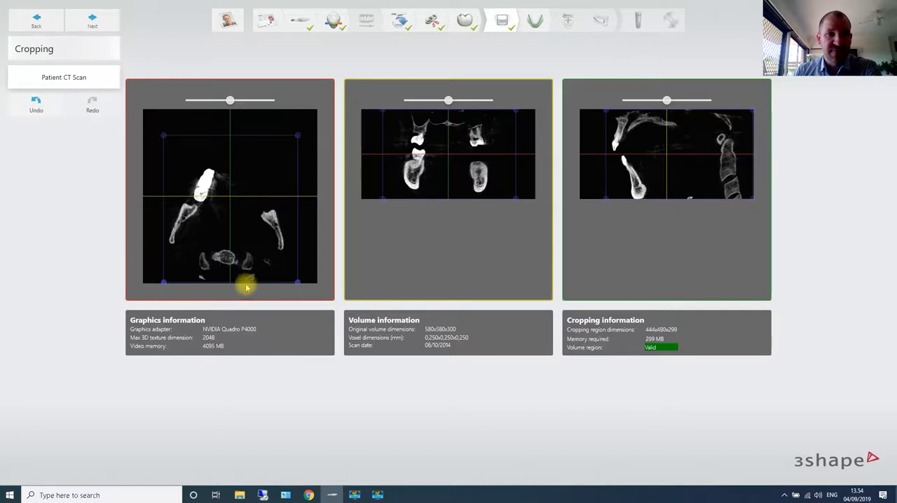
pyautogui.moveTo(297, 283); pyautogui.dragTo(297, 254)
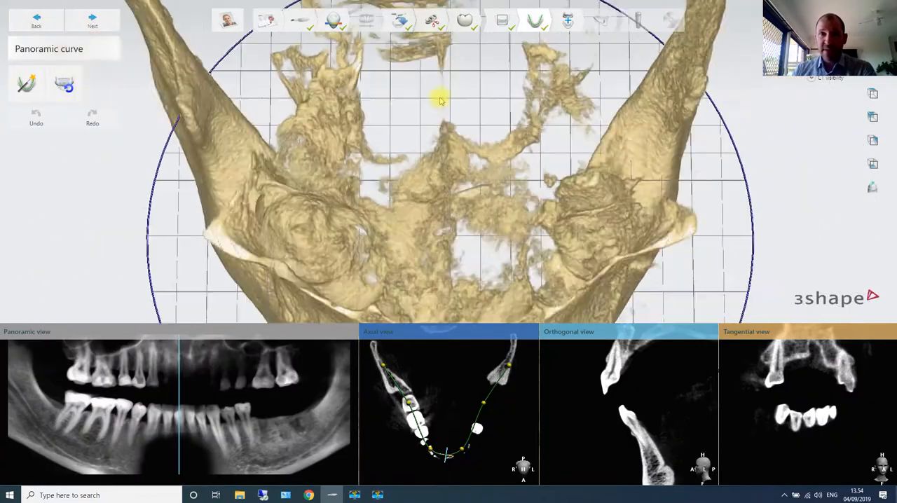
# - Position the panoramic curve plane through the body of the lower jaw in a side view, fine-tuning its height at the midpoint
pyautogui.moveTo(449, 165); pyautogui.dragTo(461, 223)
pyautogui.moveTo(538, 249); pyautogui.dragTo(347, 253, button='right')
pyautogui.moveTo(616, 230); pyautogui.dragTo(609, 161)
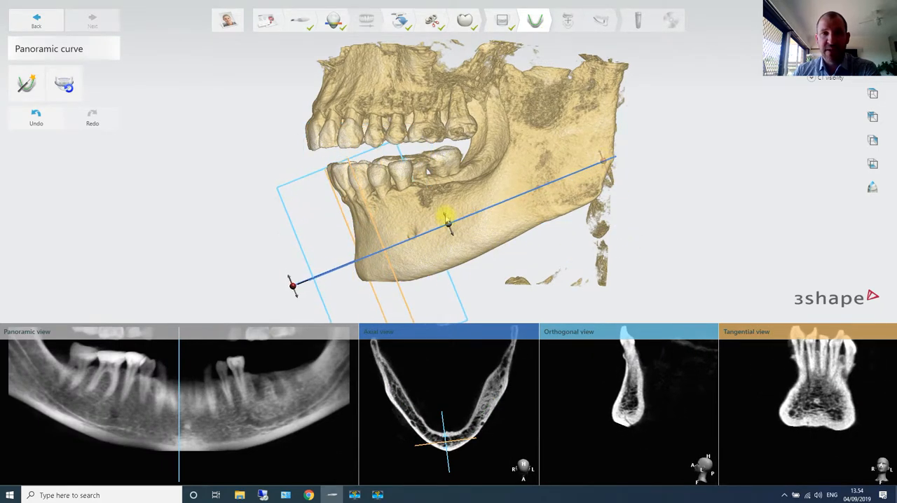
pyautogui.moveTo(449, 222)
pyautogui.mouseDown()
pyautogui.moveTo(447, 214)
pyautogui.moveTo(451, 229)
pyautogui.mouseUp()
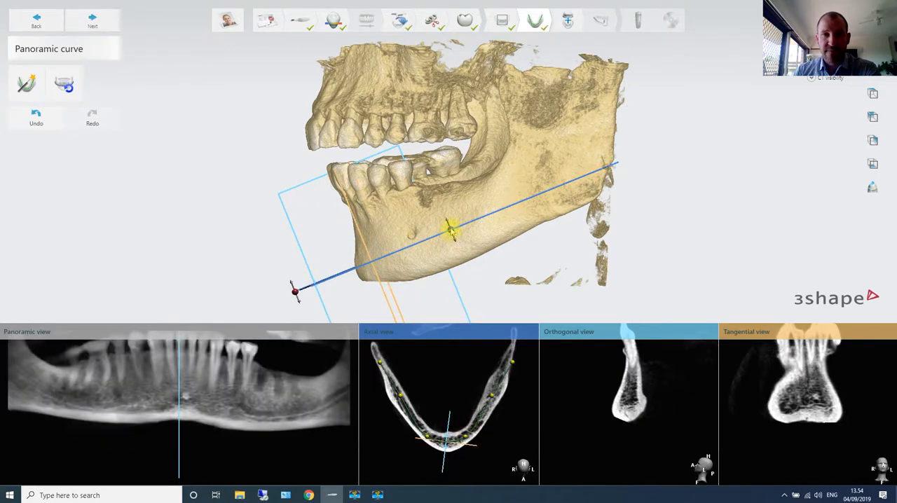
pyautogui.moveTo(451, 231); pyautogui.dragTo(442, 215)
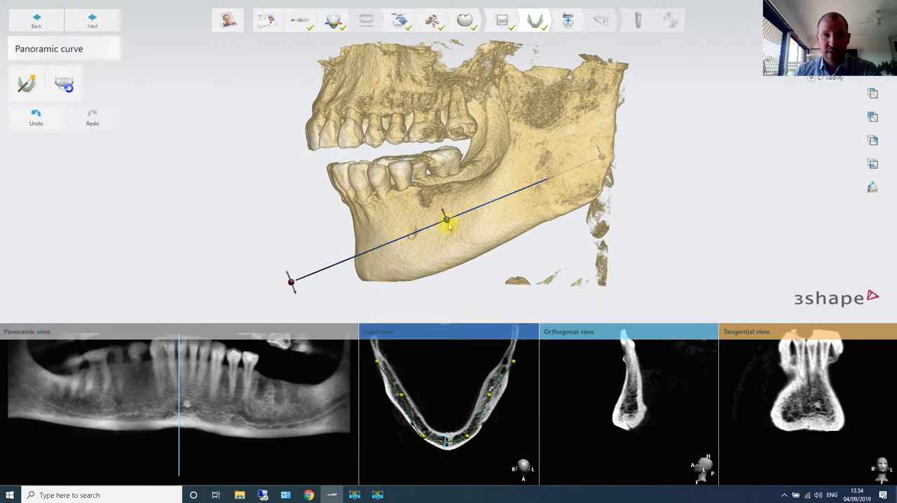
pyautogui.moveTo(447, 224); pyautogui.dragTo(447, 221)
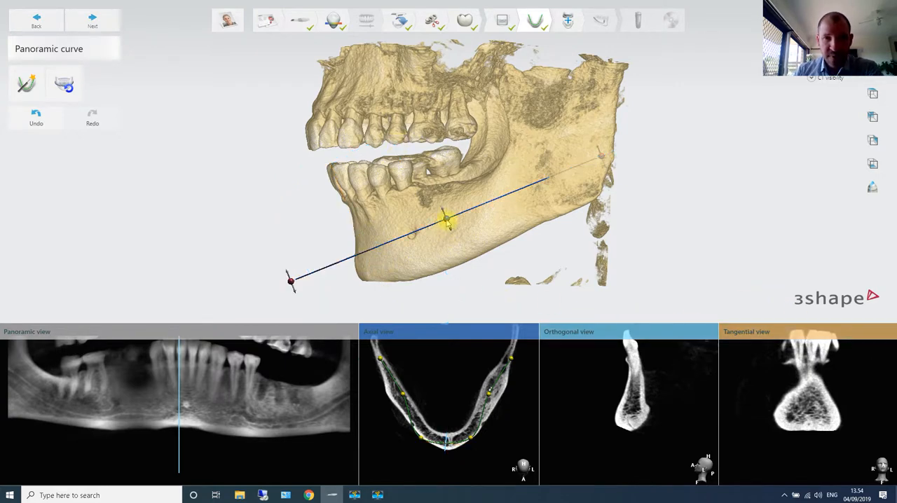
pyautogui.moveTo(447, 220); pyautogui.dragTo(451, 224)
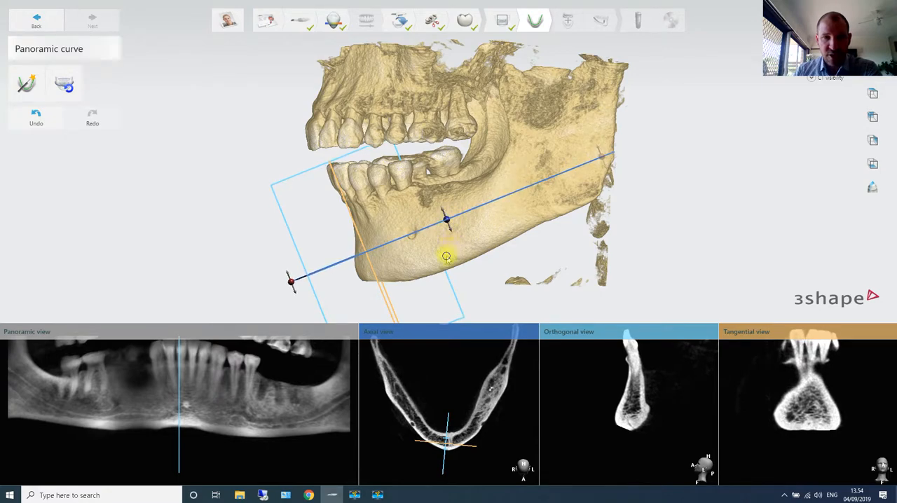
# - Tilt the panoramic plane in a front view to run level through the lower jaw and fine-tune its height
pyautogui.moveTo(446, 256); pyautogui.dragTo(626, 186, button='right')
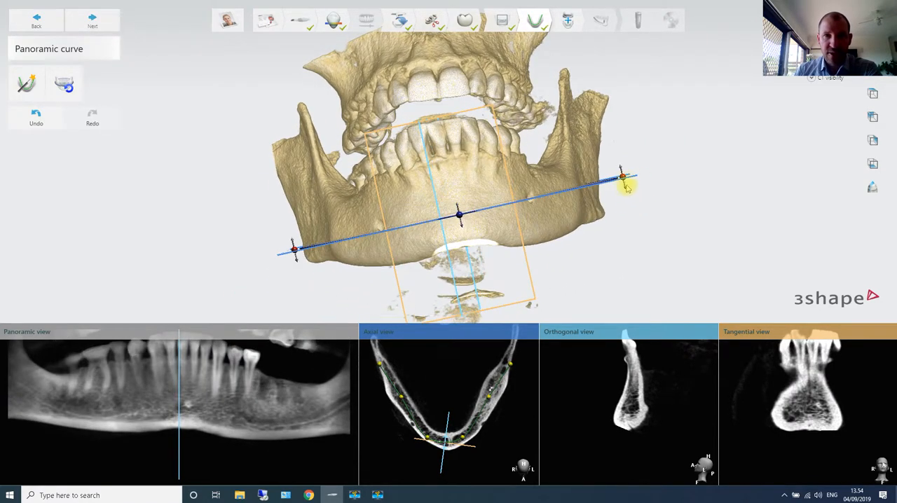
pyautogui.moveTo(622, 178); pyautogui.dragTo(623, 183)
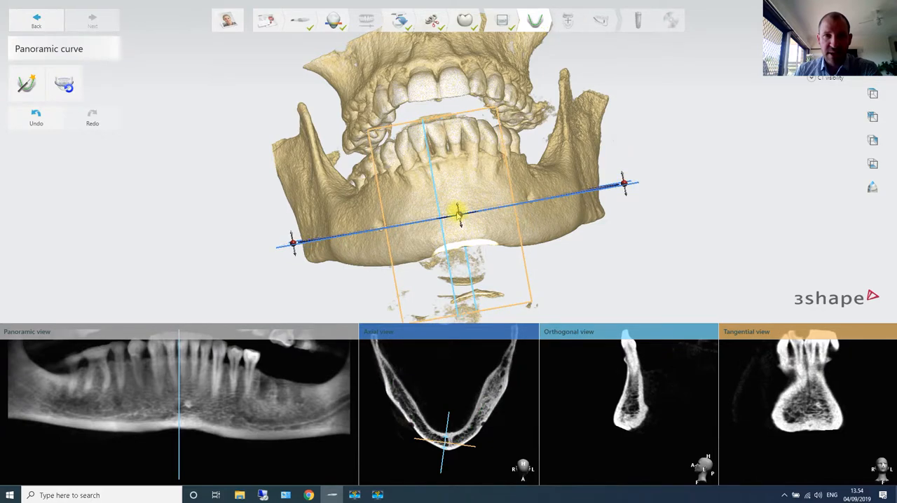
pyautogui.scroll(-2, 593, 257)
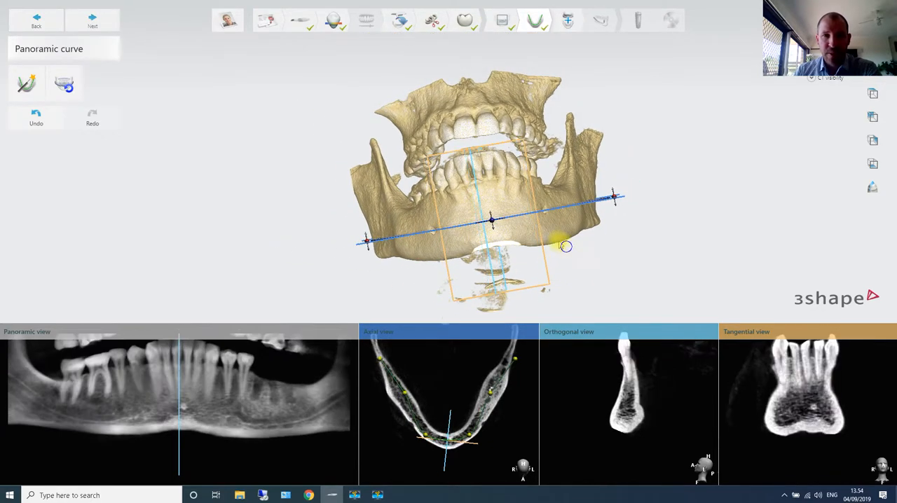
# - Move the panoramic curve's rear end point and front control points in the axial view to follow the jaw arch
pyautogui.moveTo(566, 246); pyautogui.dragTo(494, 392, button='right')
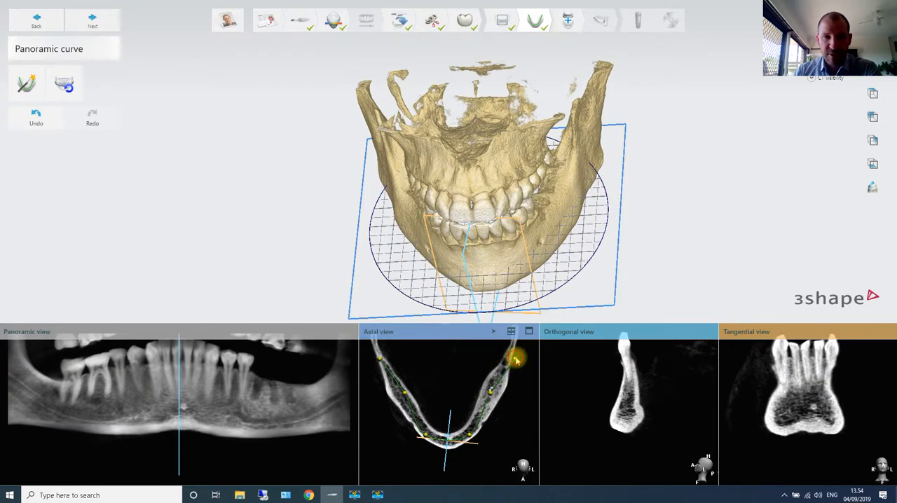
pyautogui.moveTo(516, 359); pyautogui.dragTo(512, 351)
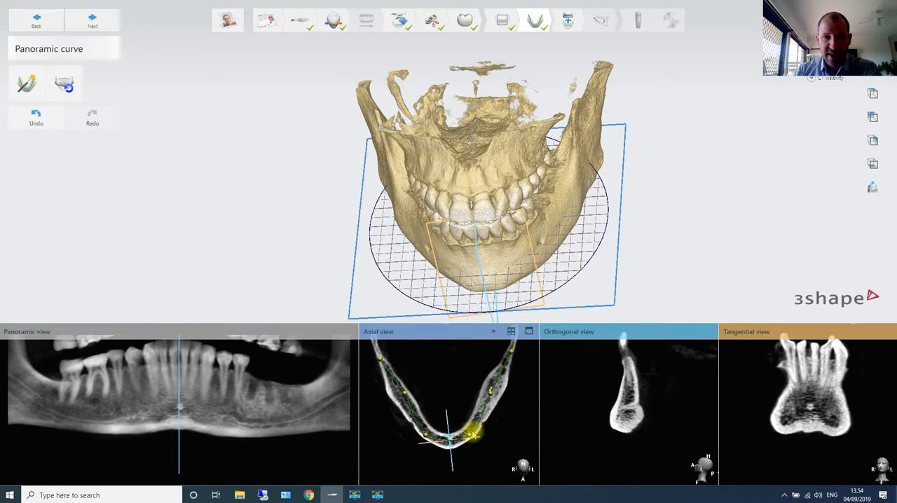
pyautogui.moveTo(470, 436); pyautogui.dragTo(431, 436)
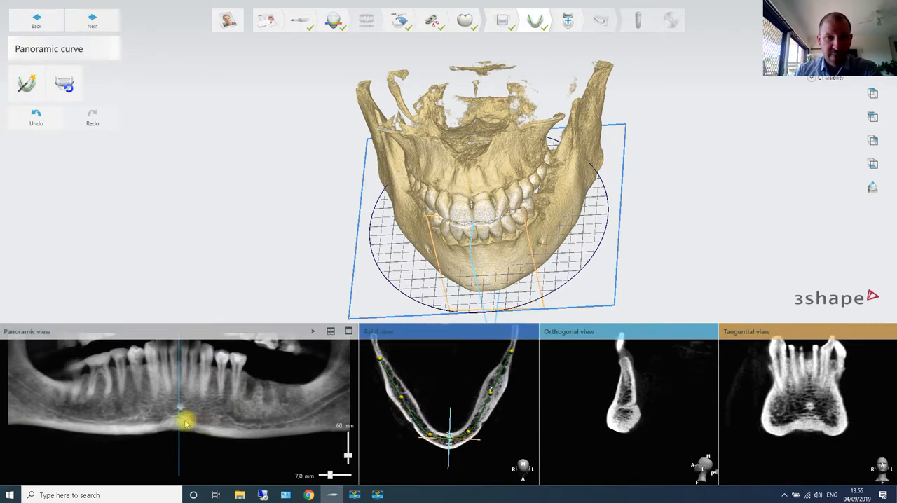
# - Move the cross-section to the last premolar beside the 36 gap and examine the bone in the orthogonal and tangential slices
pyautogui.moveTo(180, 420); pyautogui.dragTo(234, 429)
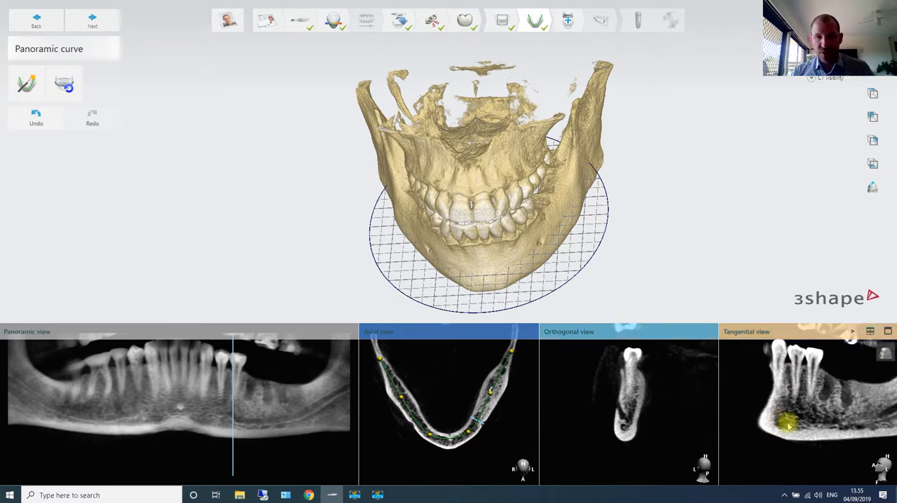
pyautogui.scroll(-3, 648, 402)
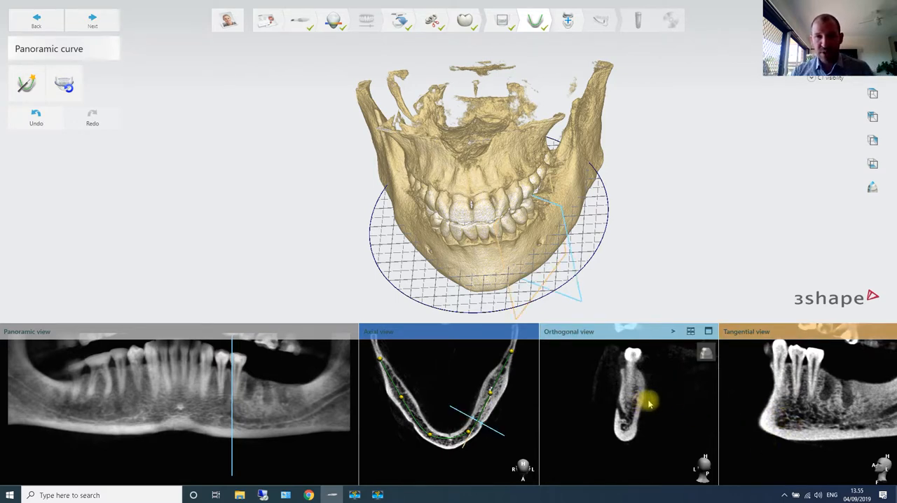
pyautogui.scroll(3, 653, 401)
pyautogui.scroll(-5, 657, 405)
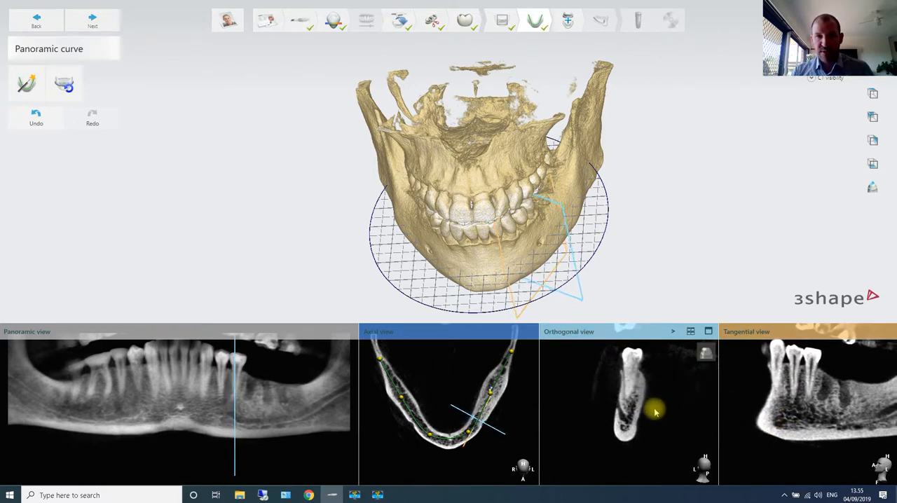
pyautogui.scroll(-4, 654, 412)
pyautogui.scroll(-3, 650, 415)
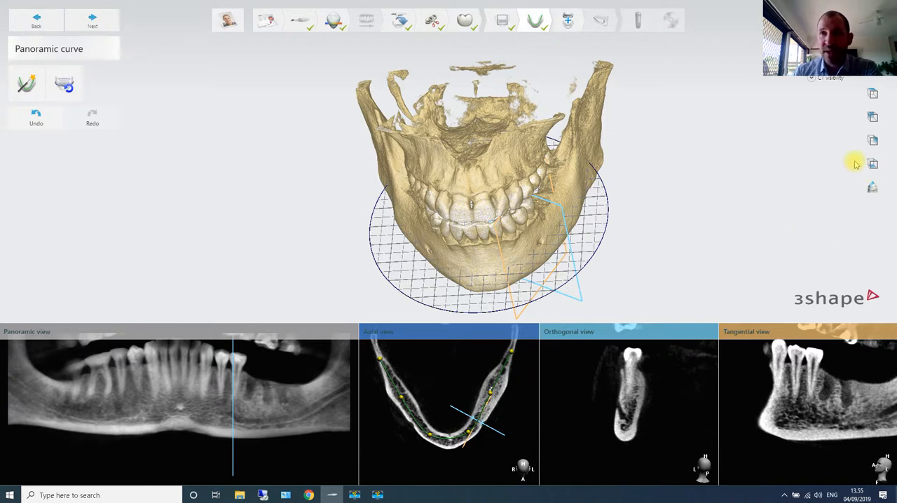
# - Try raising the bone threshold to 1880 in the CT visibility histogram and restore the default thresholds
pyautogui.click(813, 80)
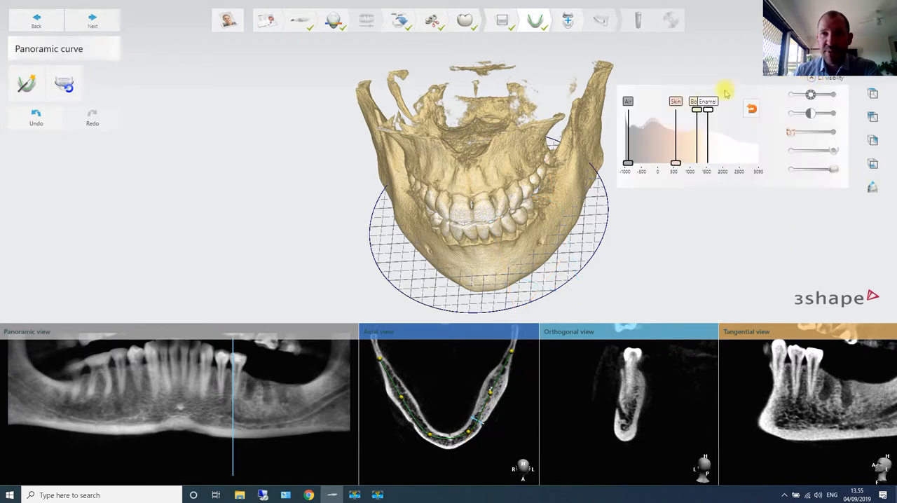
pyautogui.moveTo(696, 133); pyautogui.dragTo(721, 139)
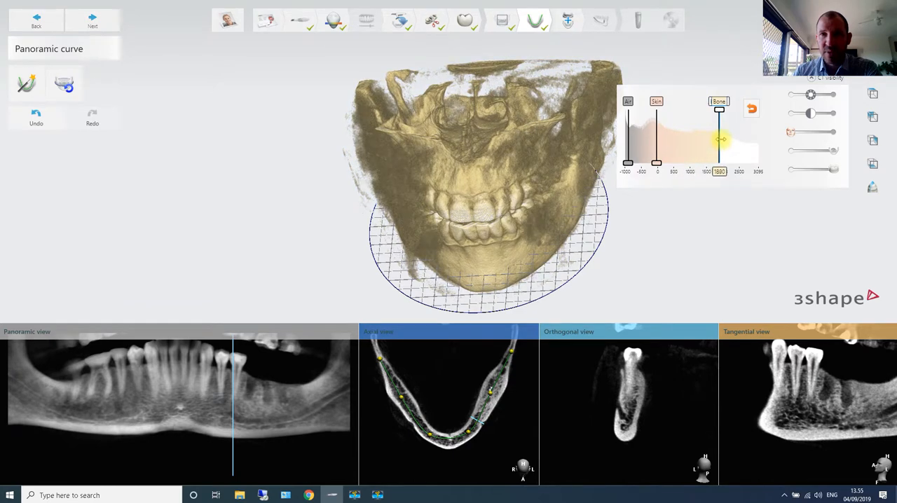
pyautogui.click(752, 111)
pyautogui.moveTo(613, 209); pyautogui.dragTo(506, 199, button='right')
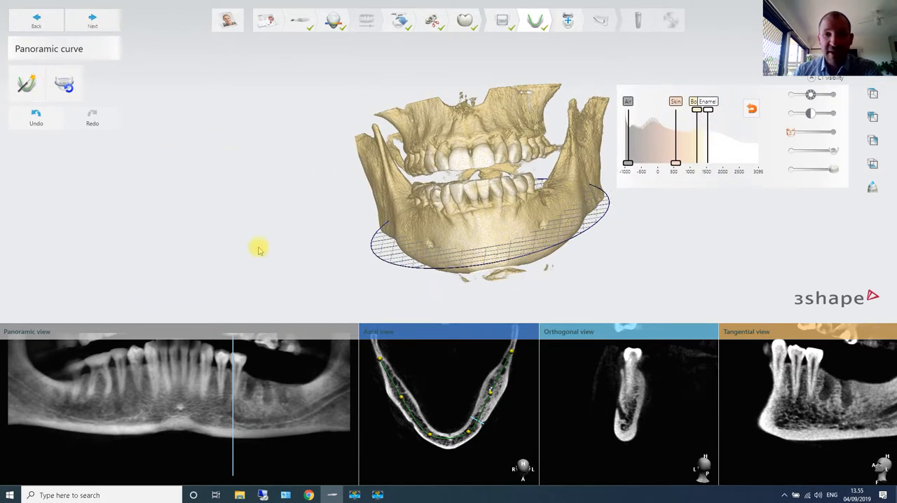
# - Inspect the lower jaw scan's color-mapped alignment with the CT, confirm it and proceed to nerve definition
pyautogui.click(102, 20)
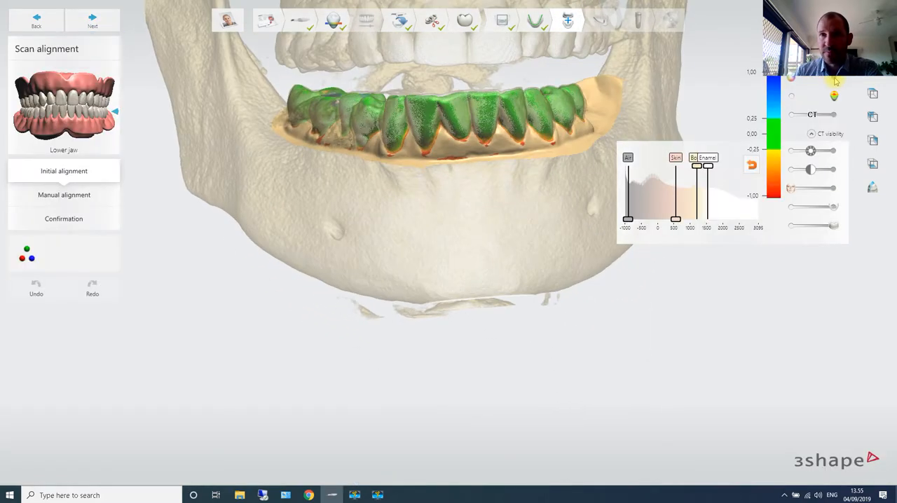
pyautogui.moveTo(486, 171); pyautogui.dragTo(461, 207, button='right')
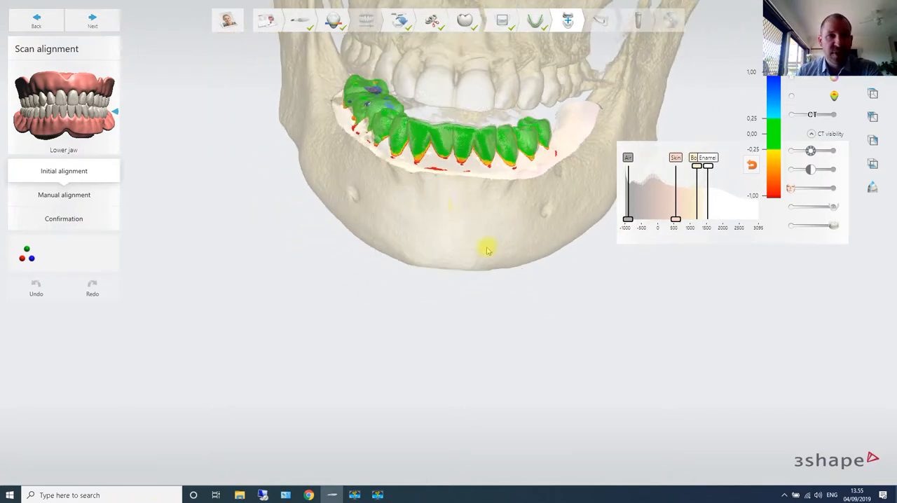
pyautogui.click(73, 220)
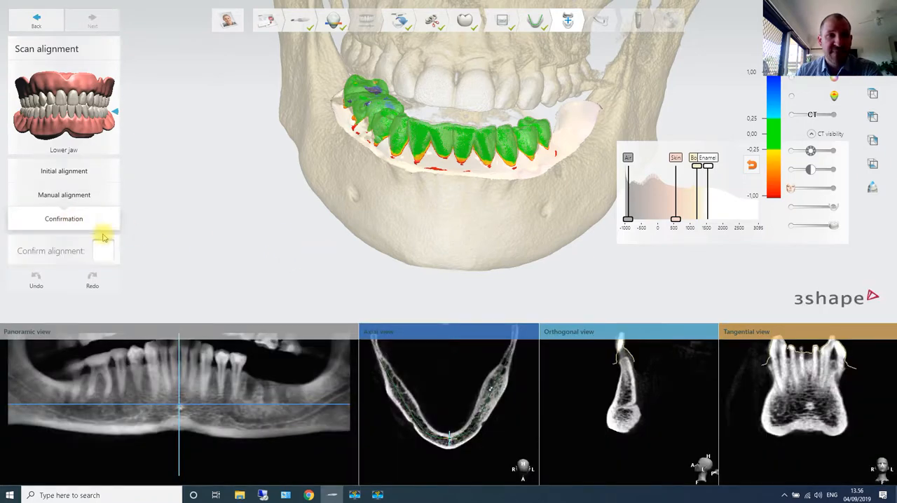
pyautogui.click(103, 251)
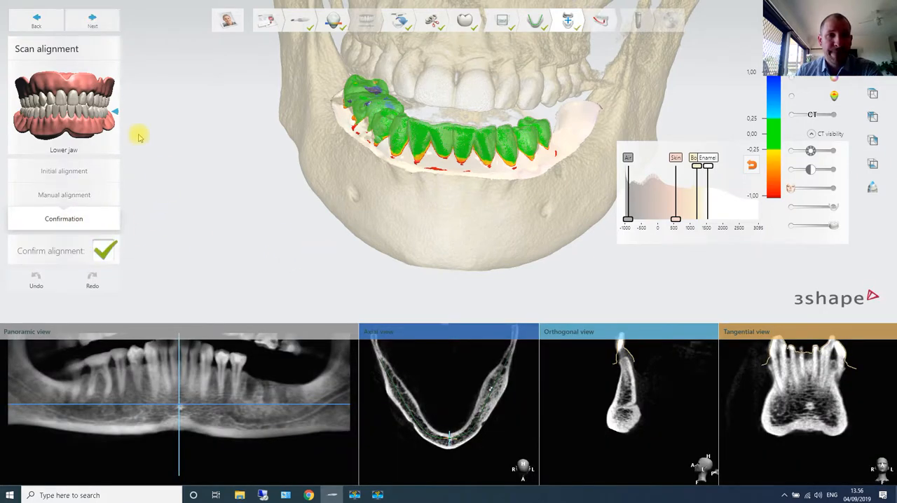
pyautogui.click(93, 17)
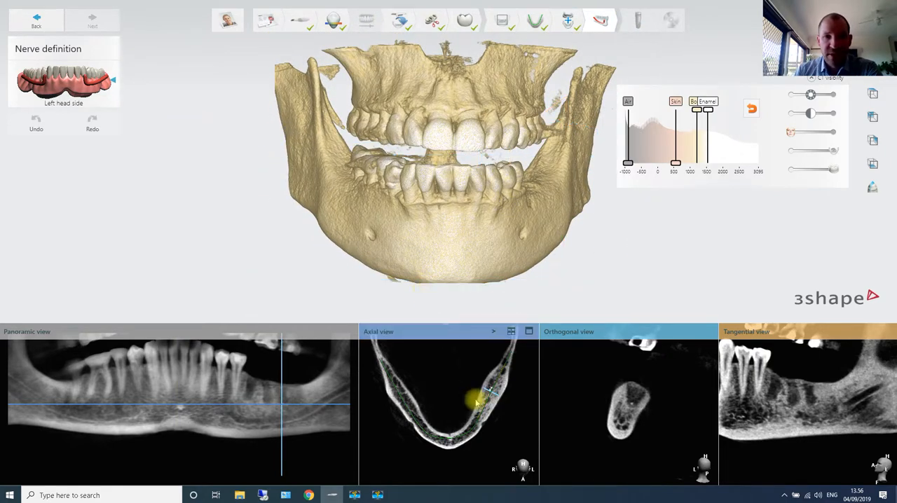
# - Move the cross-section to the mental foramen beside the last premolar and place the first two left nerve points in the orthogonal slice
pyautogui.scroll(5, 480, 401)
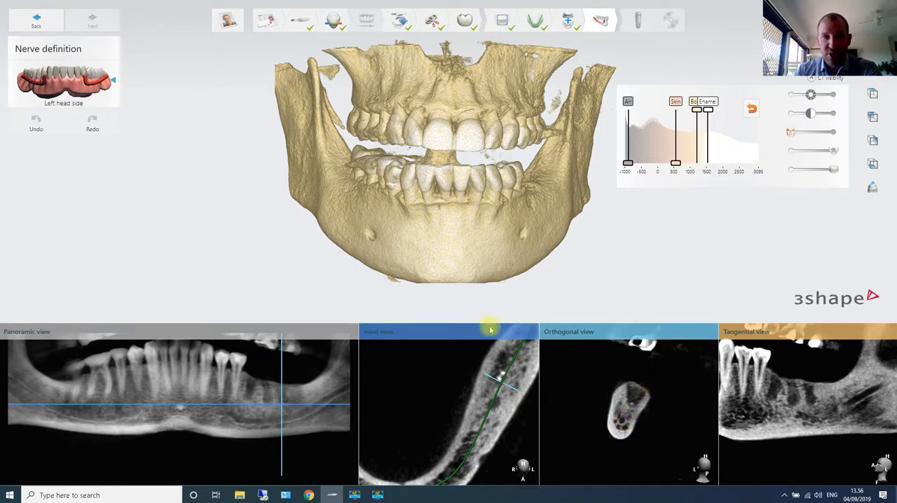
pyautogui.moveTo(284, 407); pyautogui.dragTo(234, 414)
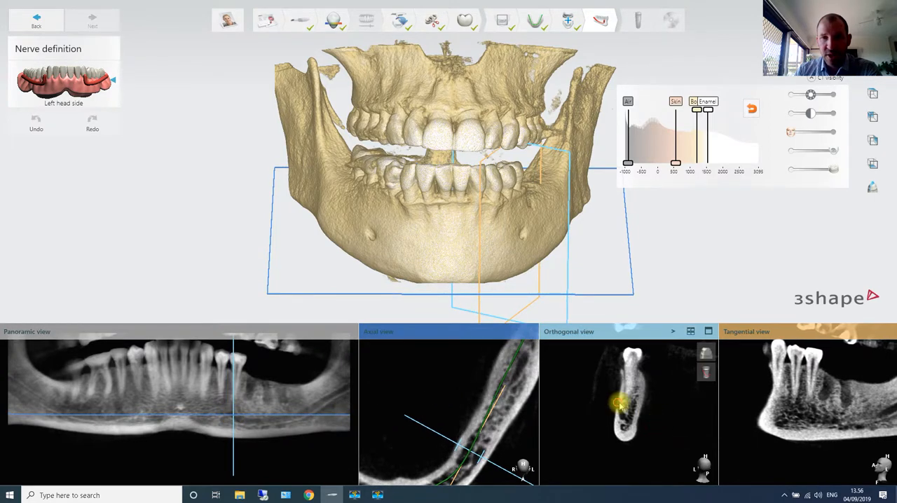
pyautogui.scroll(3, 623, 410)
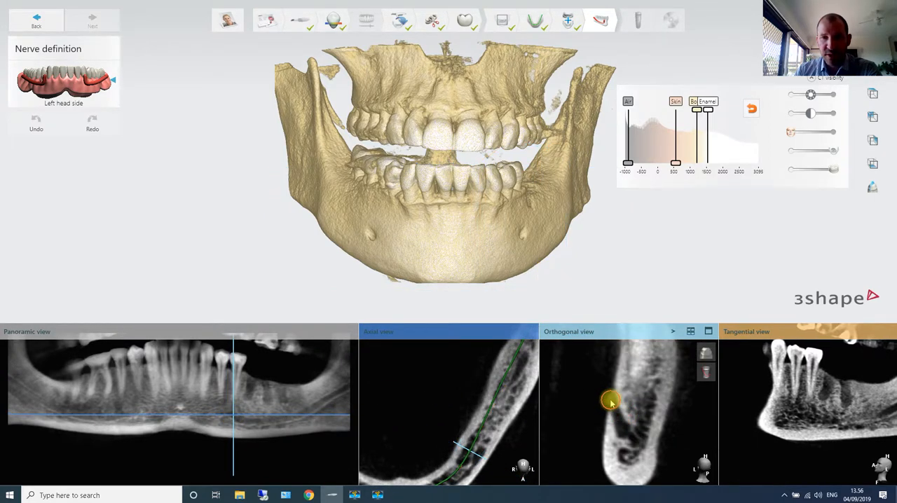
pyautogui.click(607, 396)
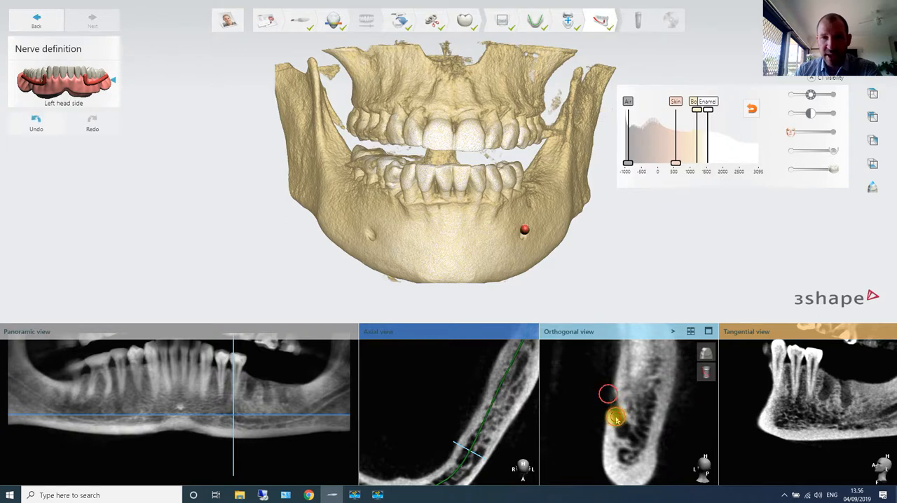
pyautogui.click(616, 418)
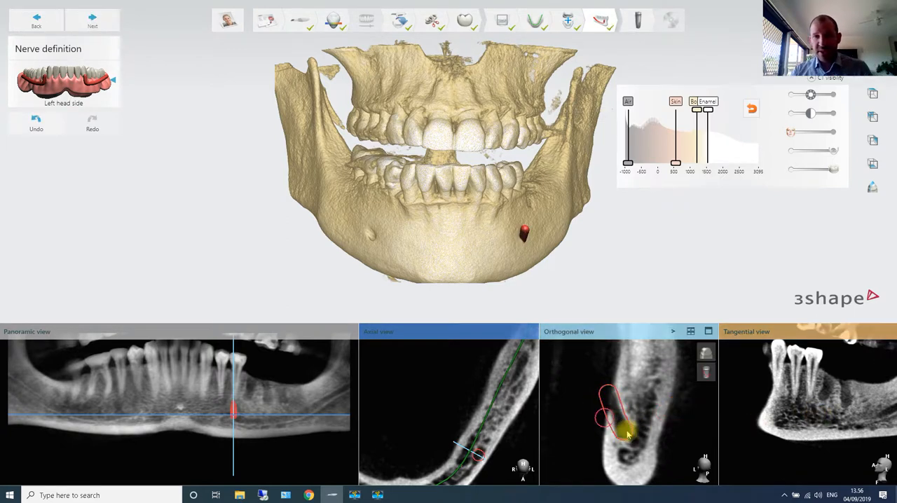
# - Continue tracing the left nerve backward along the mandibular canal in the tangential view, adding points toward the rear of the jaw
pyautogui.scroll(-6, 817, 422)
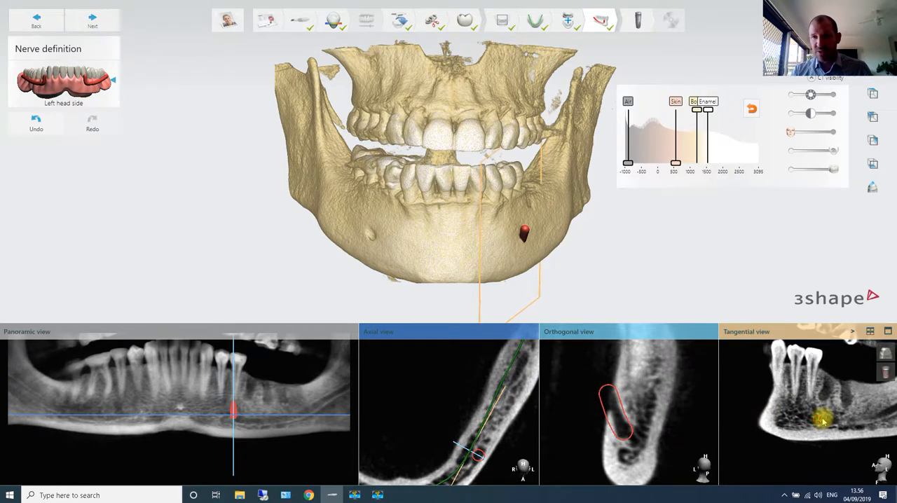
pyautogui.scroll(-3, 842, 423)
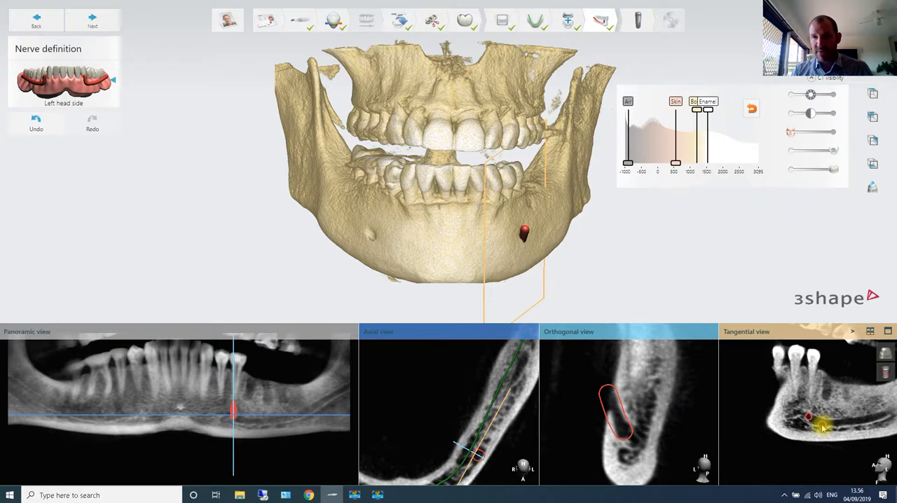
pyautogui.click(824, 424)
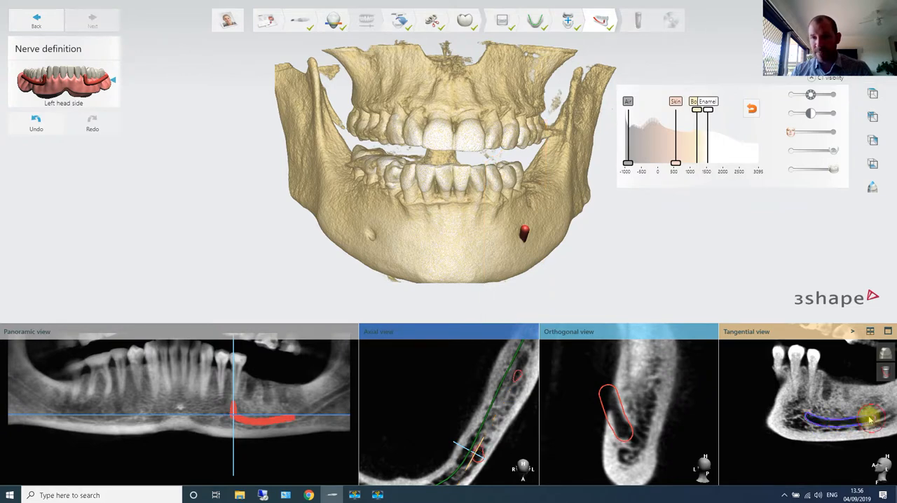
pyautogui.scroll(-3, 840, 393)
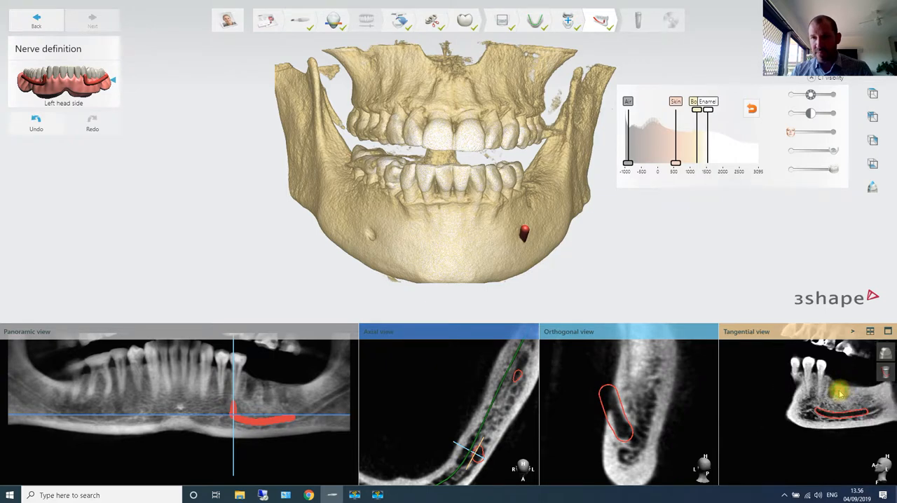
pyautogui.click(811, 420)
pyautogui.scroll(-4, 819, 416)
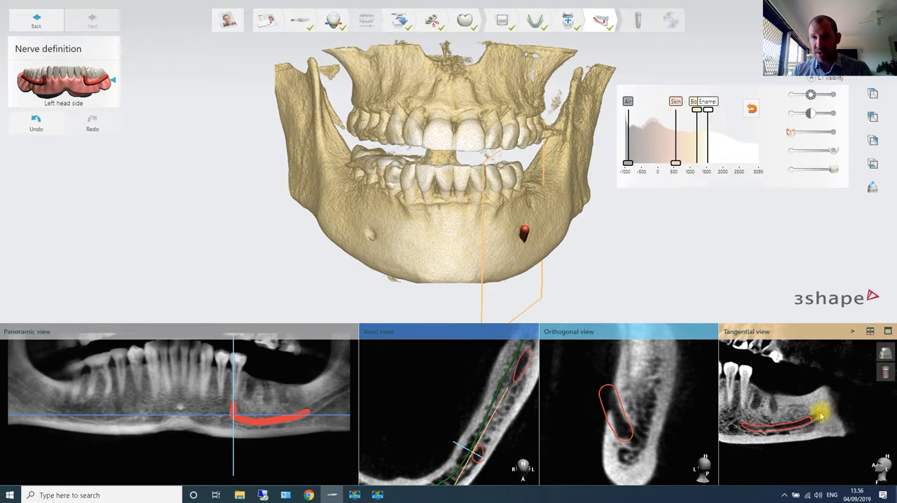
pyautogui.click(824, 413)
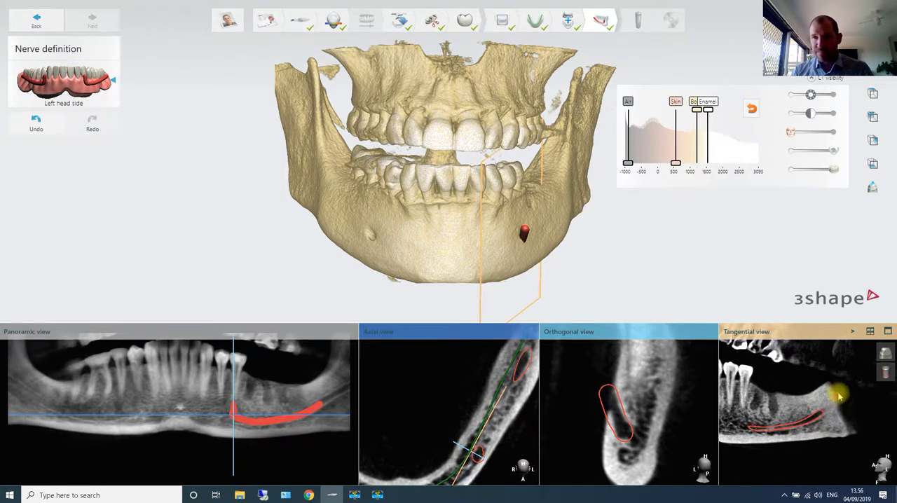
# - Check the traced left nerve against the canal in successive orthogonal slices and enlarge the nerve's diameter to cover it
pyautogui.scroll(-4, 805, 380)
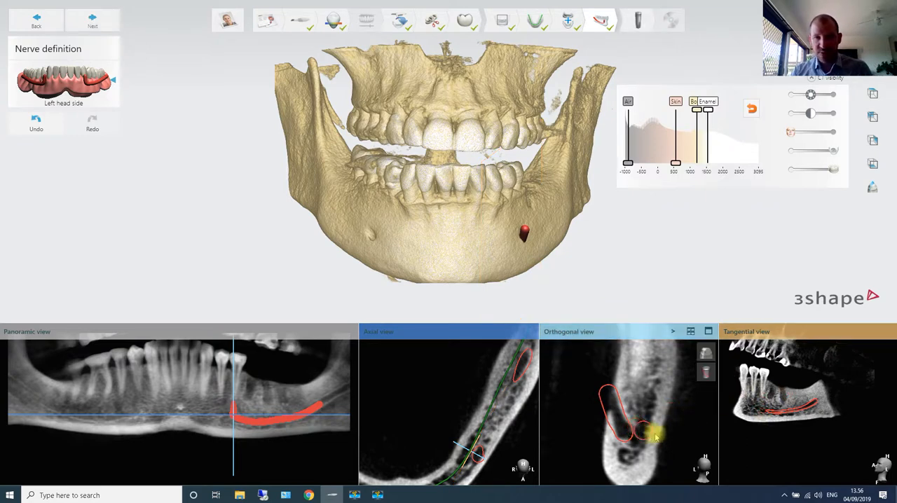
pyautogui.scroll(-4, 669, 425)
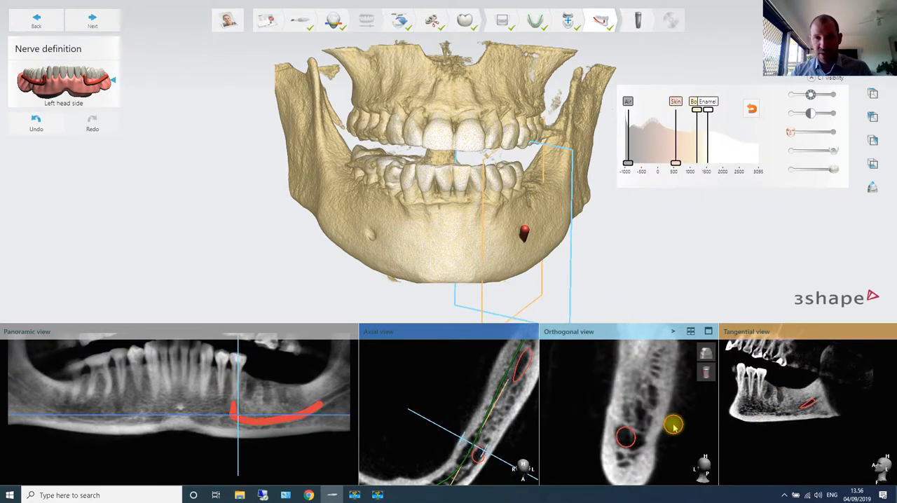
pyautogui.scroll(-4, 672, 425)
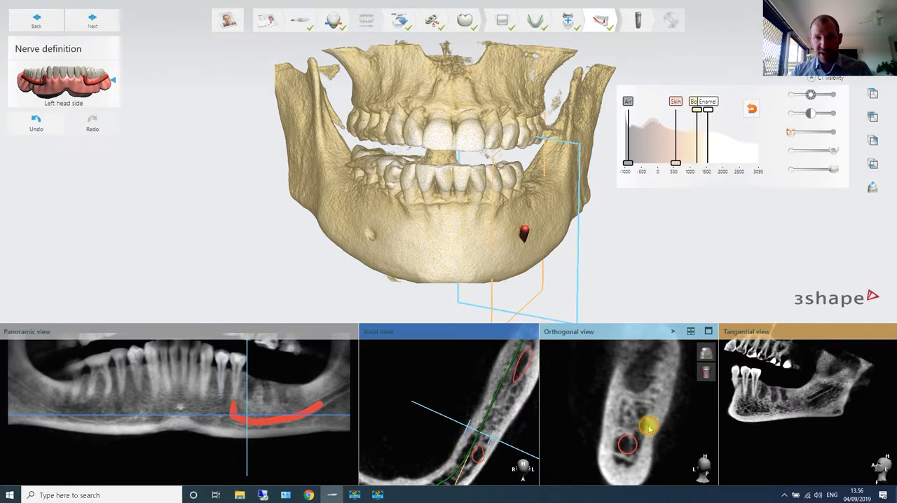
pyautogui.scroll(-4, 649, 427)
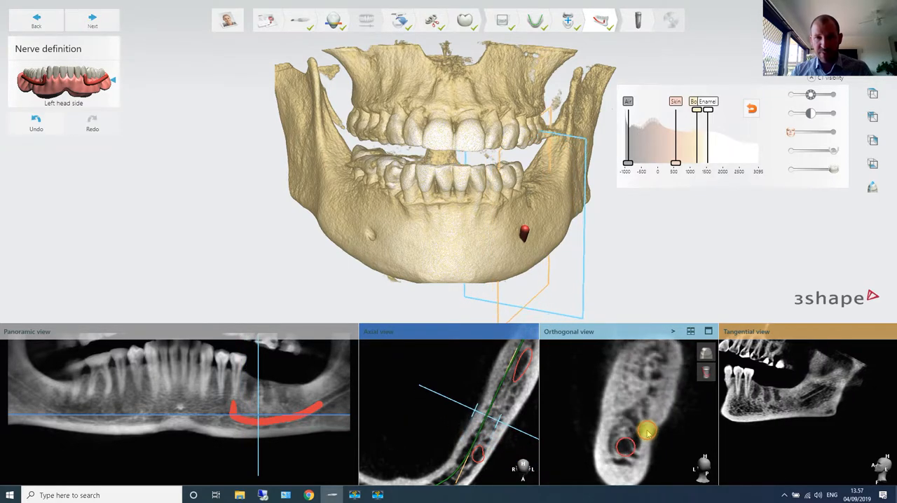
pyautogui.scroll(-4, 649, 435)
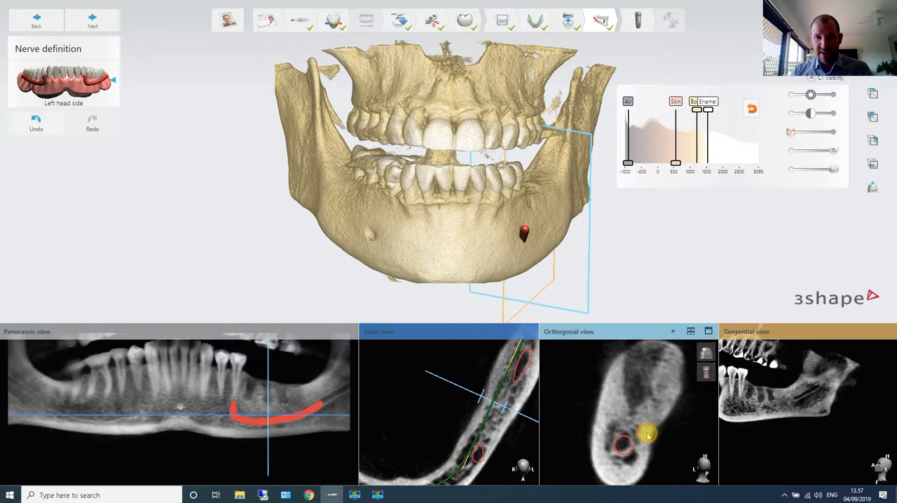
pyautogui.scroll(-4, 649, 437)
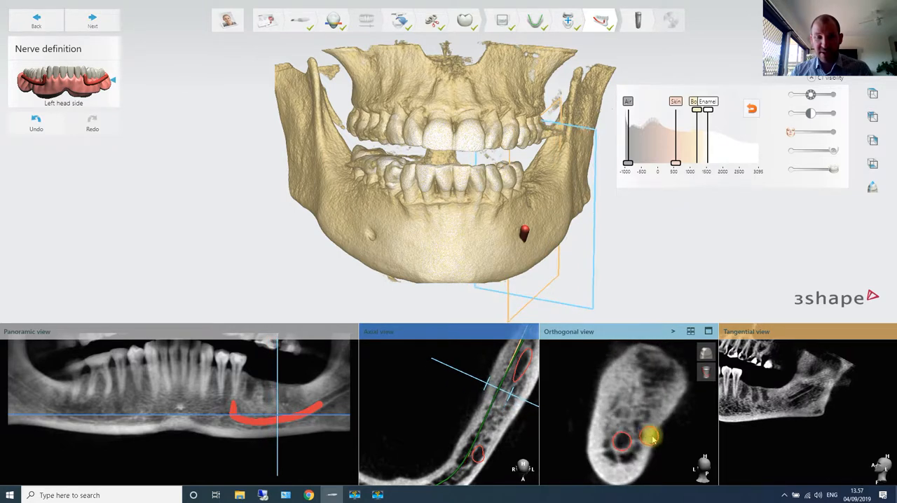
pyautogui.scroll(2, 653, 438)
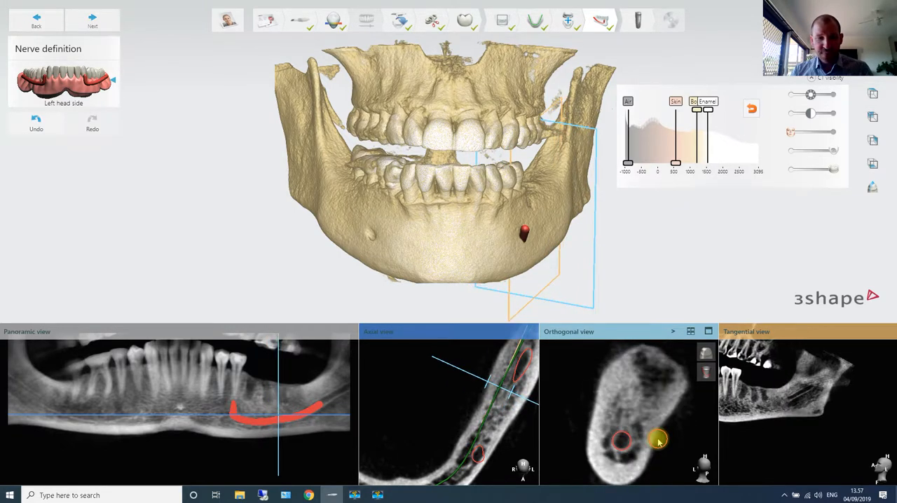
pyautogui.scroll(3, 657, 440)
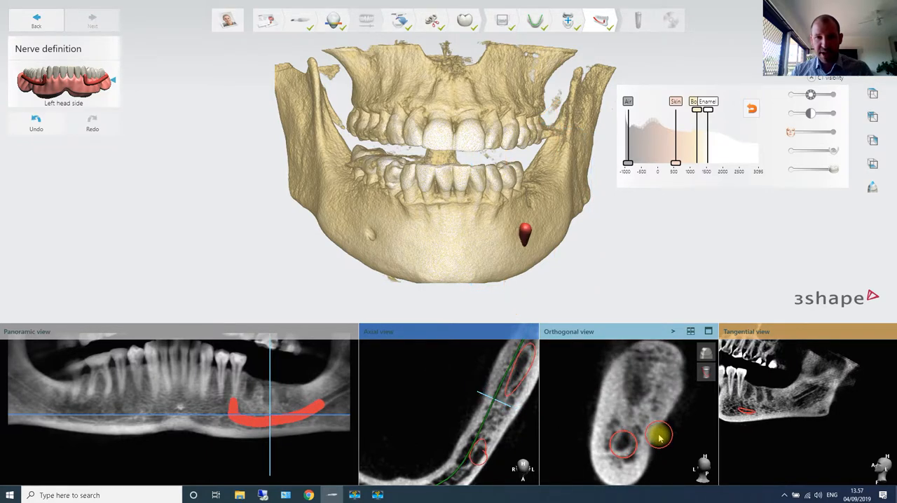
# - Examine the enlarged left nerve slice by slice back to the mental foramen, checking that it covers the canal
pyautogui.scroll(4, 658, 438)
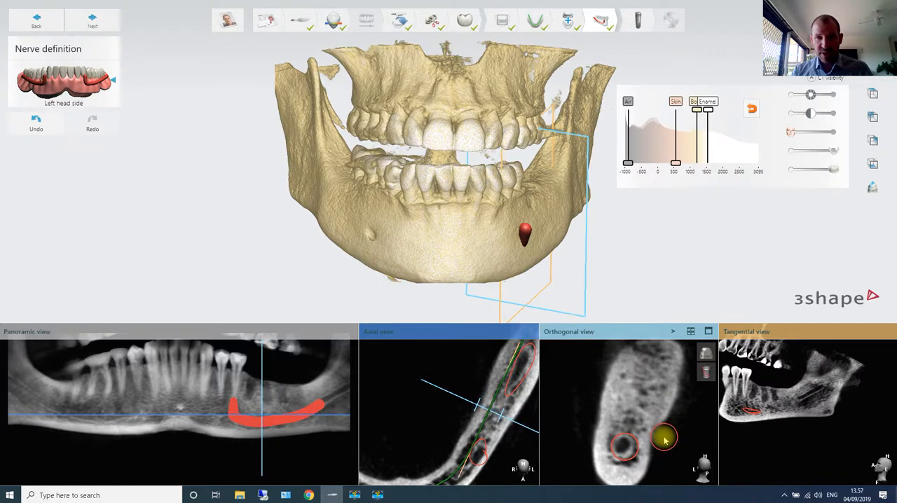
pyautogui.scroll(5, 664, 438)
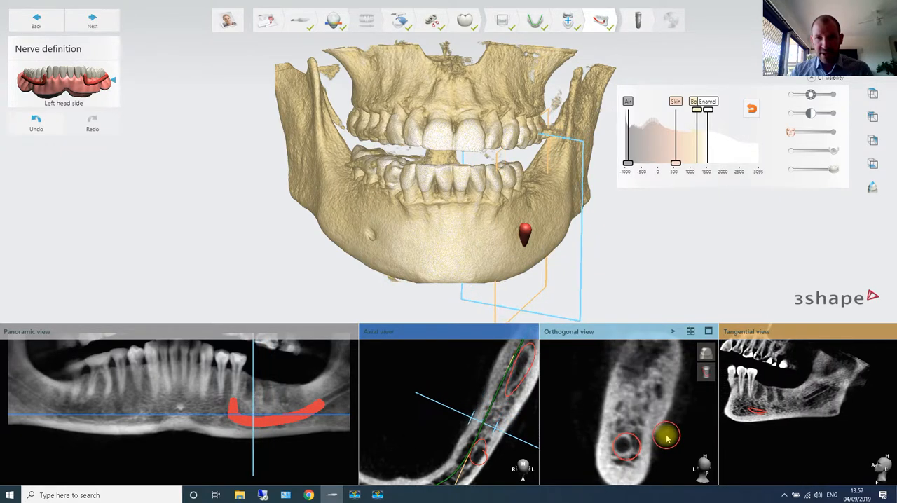
pyautogui.scroll(5, 667, 438)
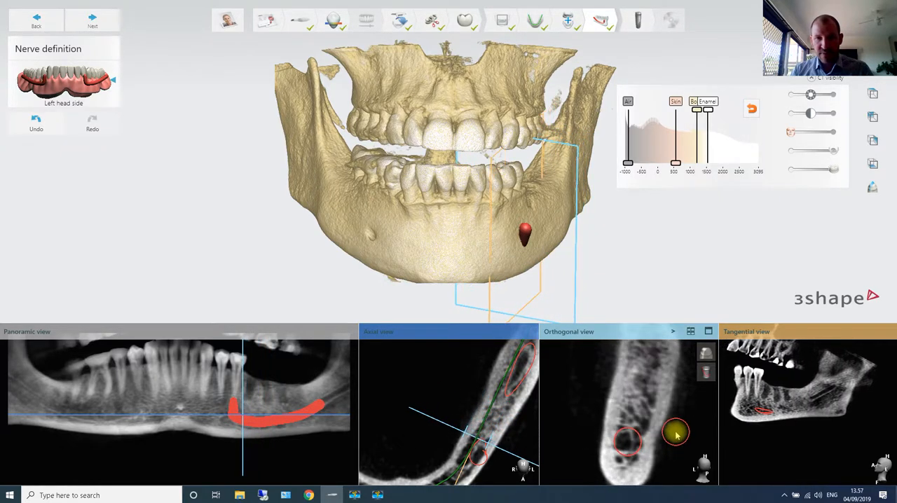
pyautogui.scroll(4, 673, 436)
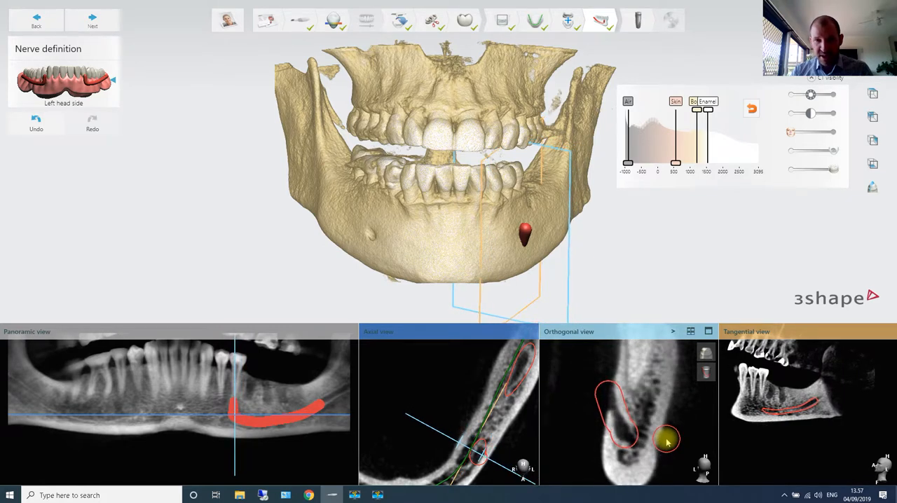
pyautogui.scroll(-3, 667, 438)
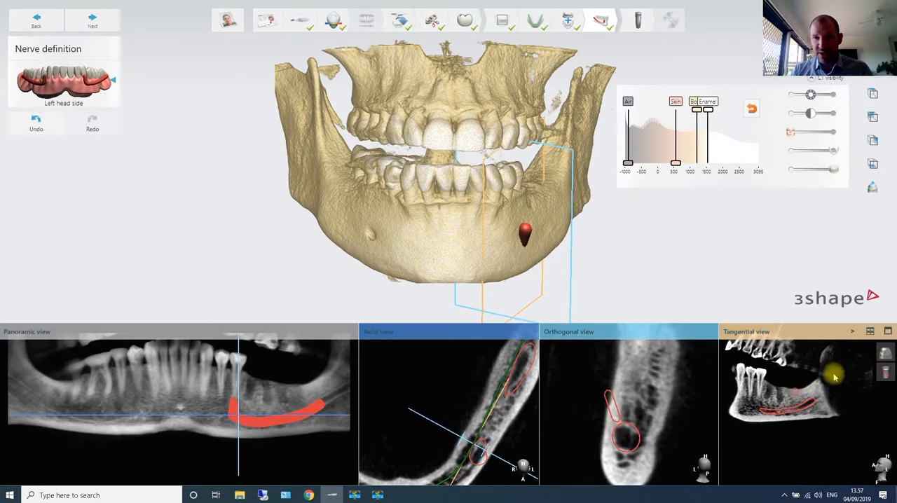
pyautogui.scroll(4, 693, 431)
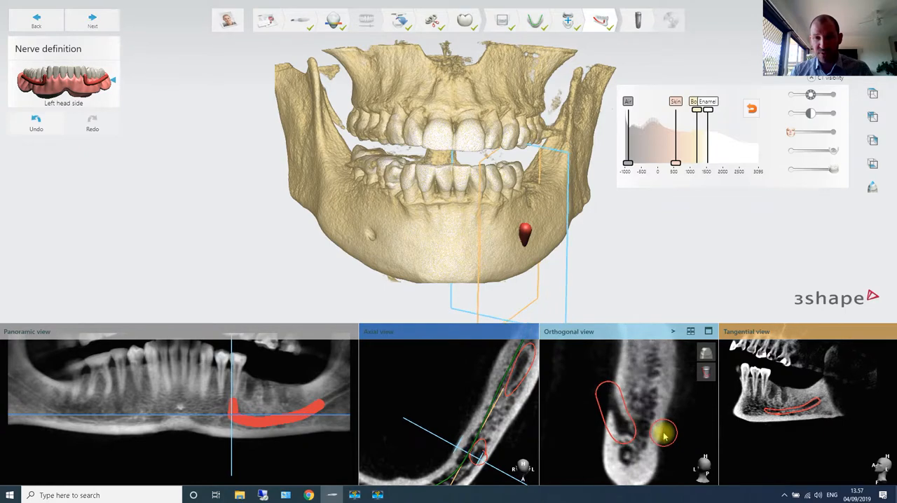
pyautogui.scroll(-2, 666, 430)
pyautogui.moveTo(586, 250); pyautogui.dragTo(337, 176, button='right')
# - Proceed to implant planning and place a BioHorizons Tapered Internal mount free implant, 4.6 mm diameter and 10.5 mm long, on tooth 36
pyautogui.click(96, 23)
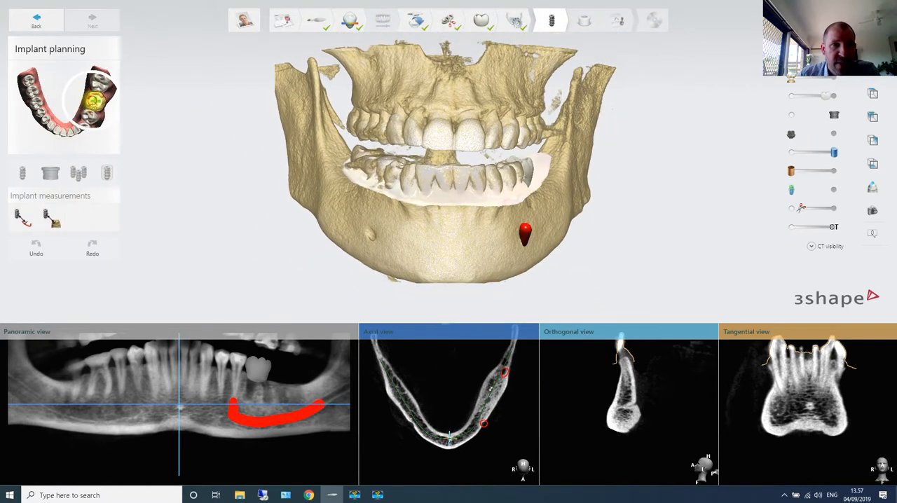
pyautogui.click(95, 101)
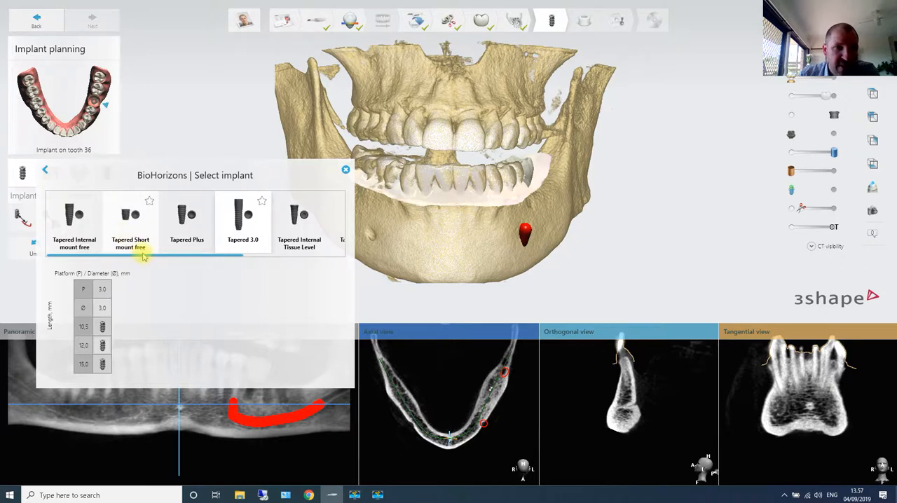
pyautogui.moveTo(147, 255); pyautogui.dragTo(122, 255)
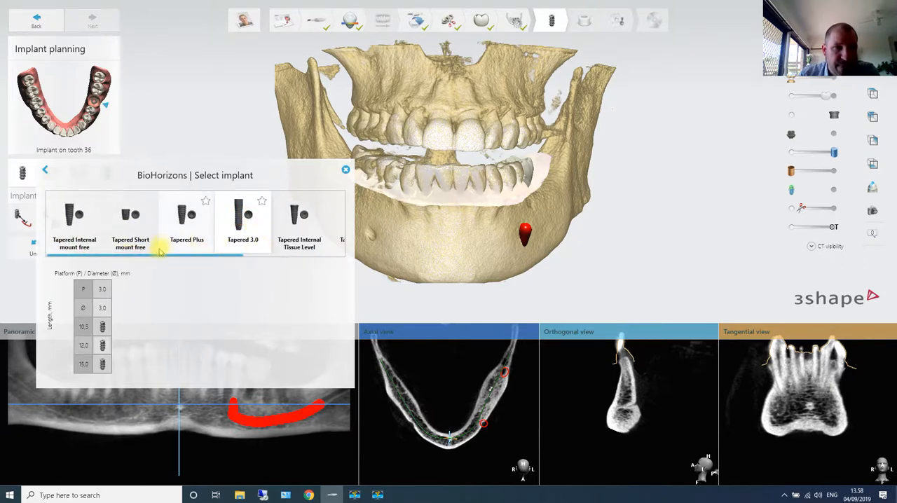
pyautogui.moveTo(161, 255); pyautogui.dragTo(206, 272)
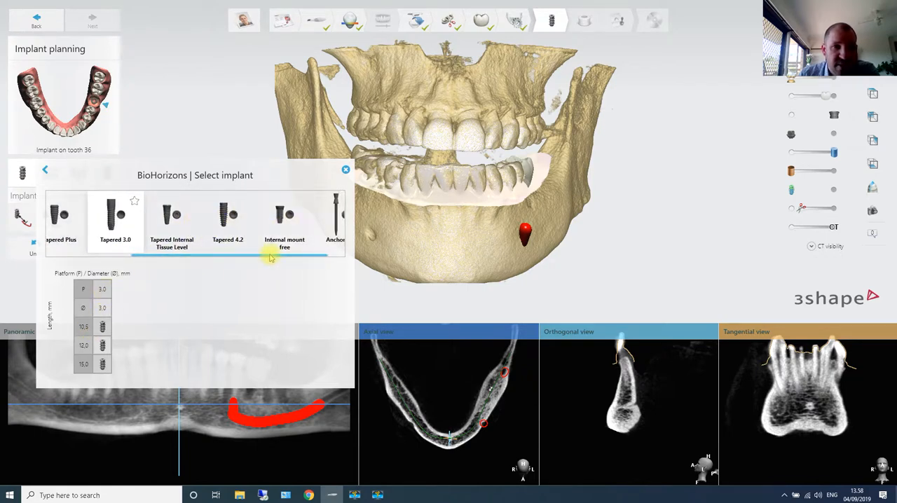
pyautogui.moveTo(268, 254); pyautogui.dragTo(114, 254)
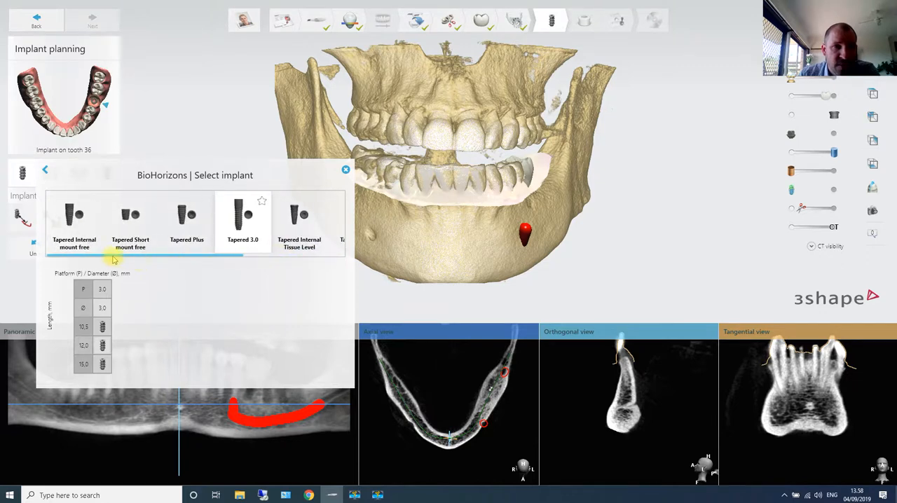
pyautogui.click(80, 214)
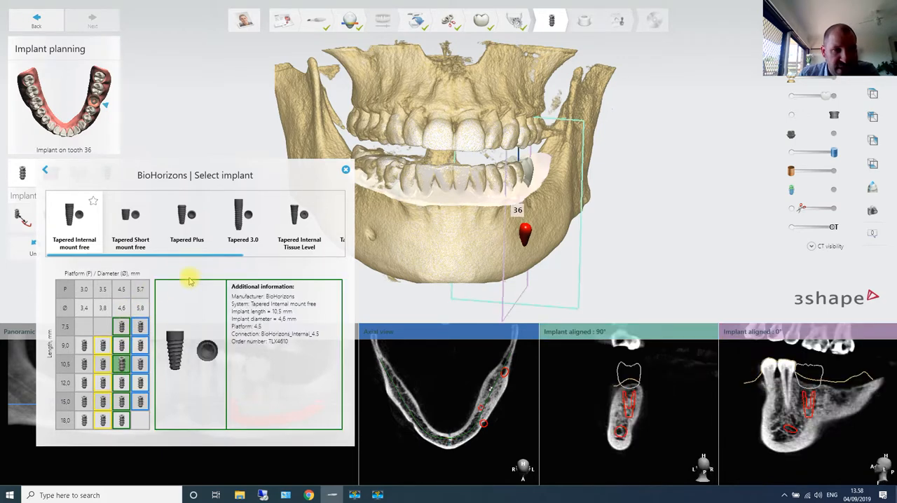
pyautogui.click(344, 173)
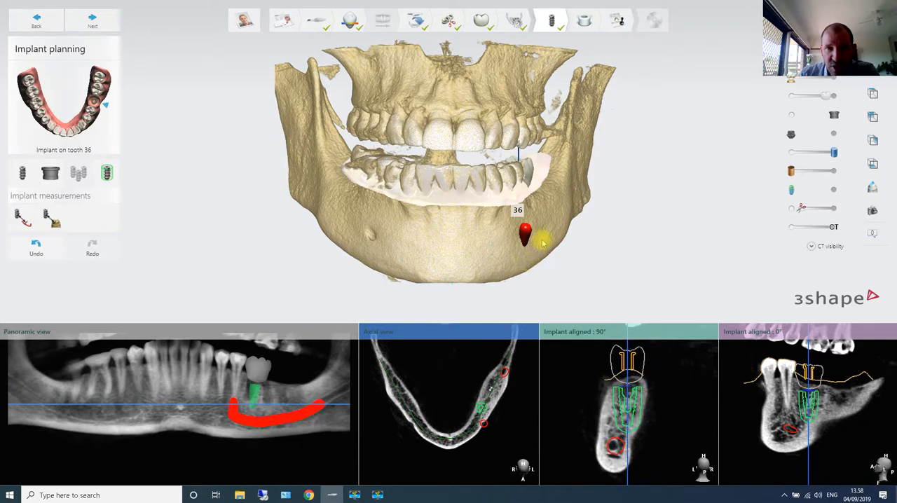
# - Assign the BioHorizons fully guided sleeve CGS-GMC, 5.11 mm inner diameter and 5.99 mm high, to the implant
pyautogui.moveTo(459, 253); pyautogui.dragTo(509, 212, button='right')
pyautogui.scroll(4, 510, 214)
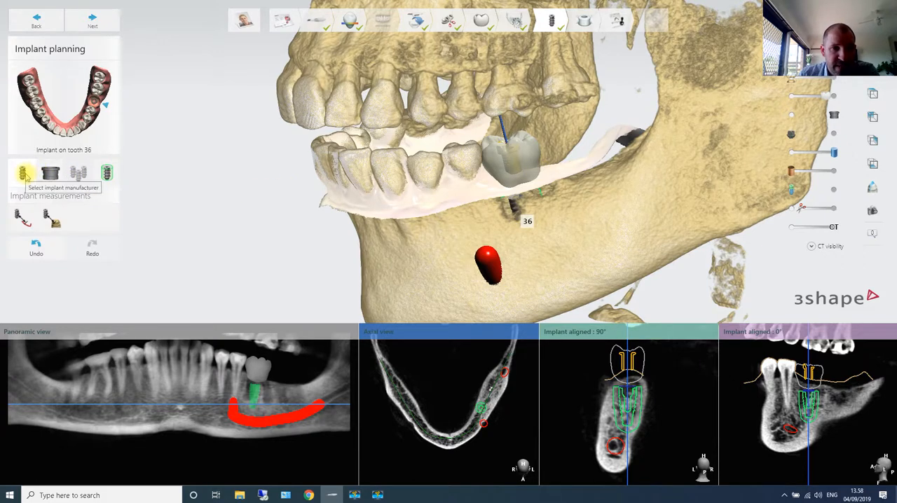
pyautogui.click(55, 175)
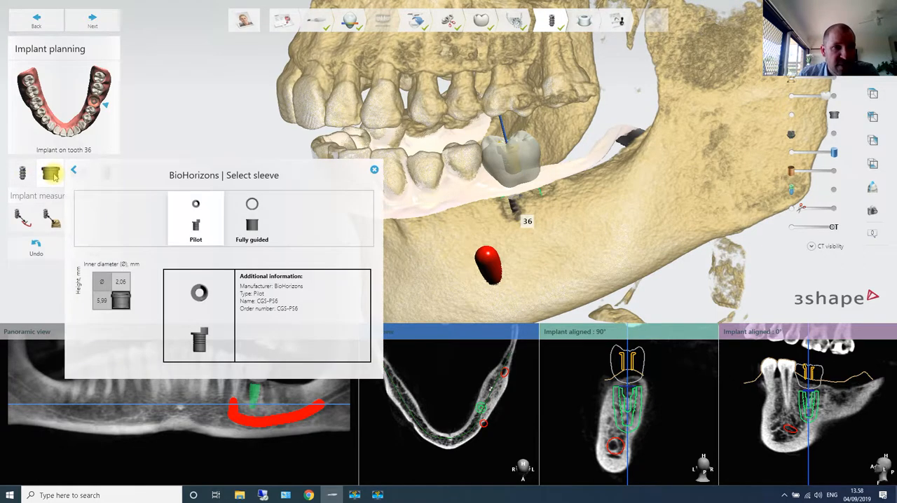
pyautogui.click(257, 230)
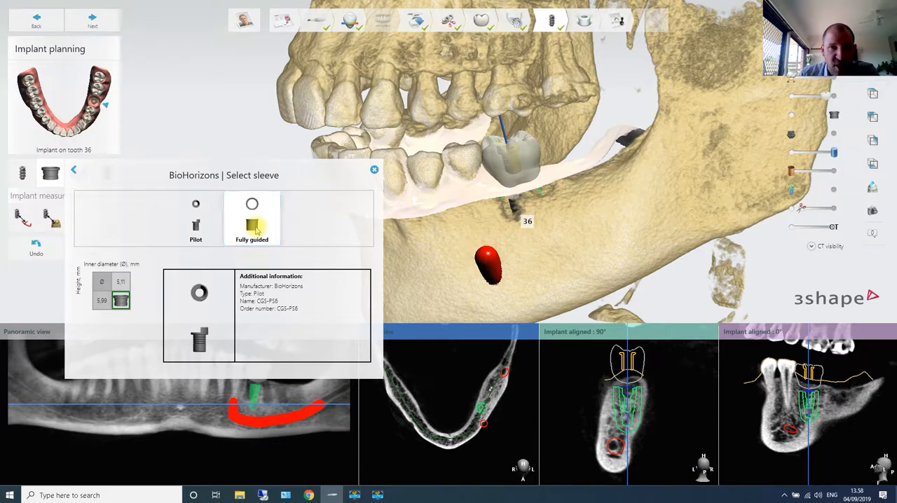
pyautogui.click(123, 302)
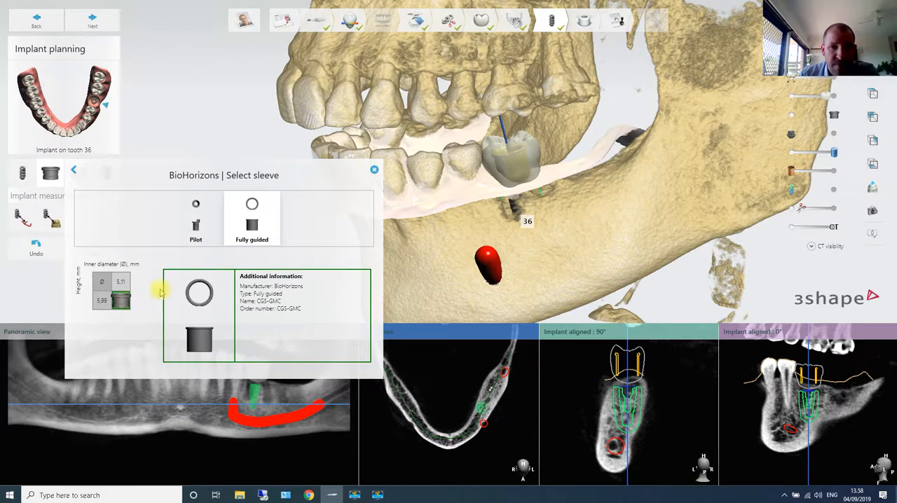
pyautogui.scroll(2, 595, 350)
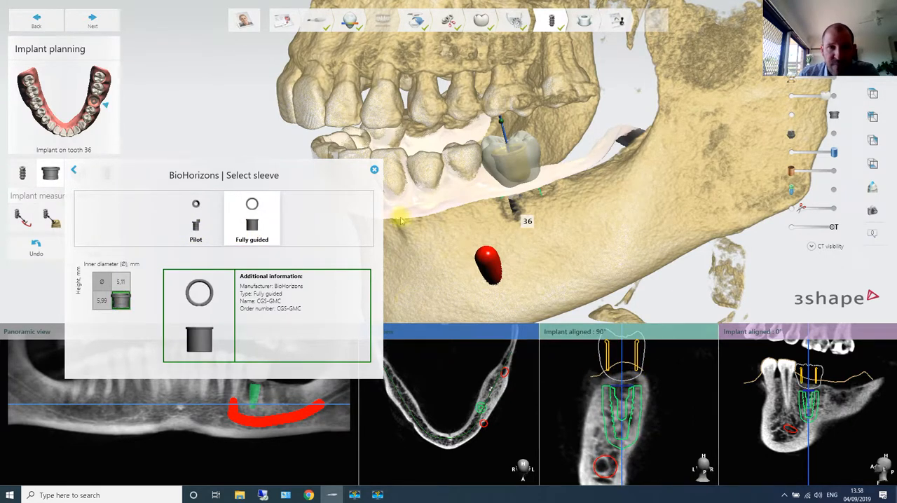
pyautogui.click(374, 170)
# - Adjust the implant's position in the 90° implant-aligned cross-section and check its axis through the crown in the 3D model
pyautogui.moveTo(617, 257); pyautogui.dragTo(527, 168, button='right')
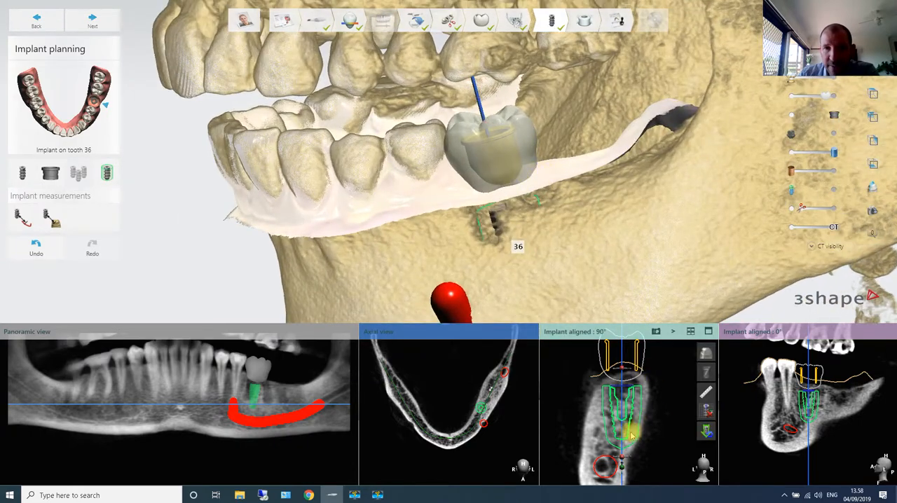
pyautogui.moveTo(622, 457); pyautogui.dragTo(627, 428)
pyautogui.scroll(-3, 630, 428)
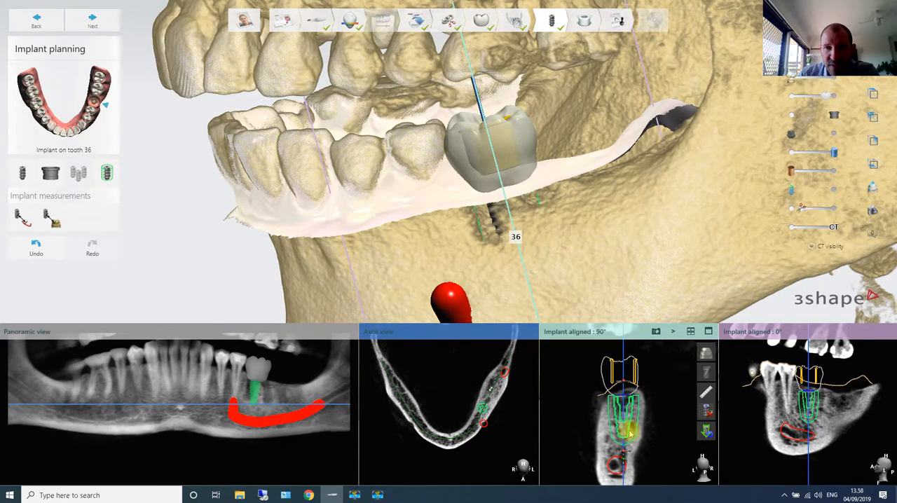
pyautogui.scroll(3, 493, 162)
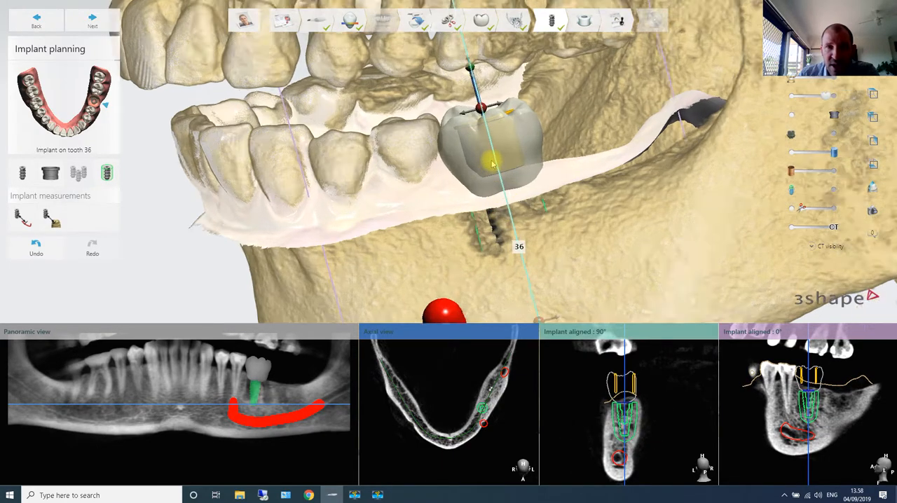
pyautogui.moveTo(525, 155); pyautogui.dragTo(506, 176, button='right')
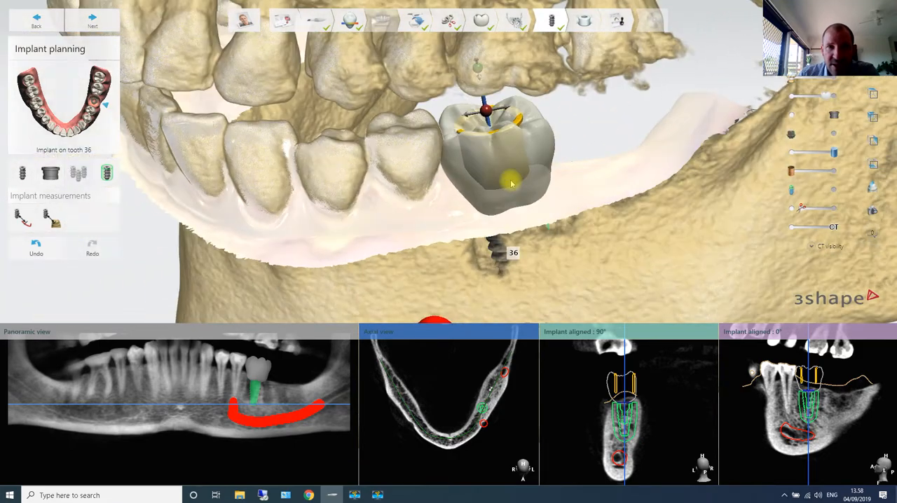
pyautogui.moveTo(540, 215); pyautogui.dragTo(533, 184, button='right')
pyautogui.scroll(-3, 514, 157)
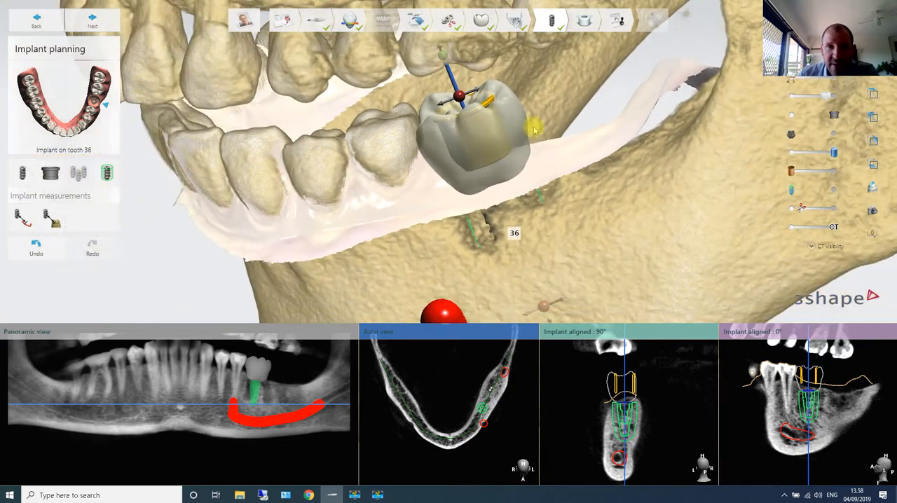
# - Raise the guide sleeve along the implant axis and move the implant slightly deeper into the bone in the 90° cross-section
pyautogui.moveTo(445, 55); pyautogui.dragTo(442, 53)
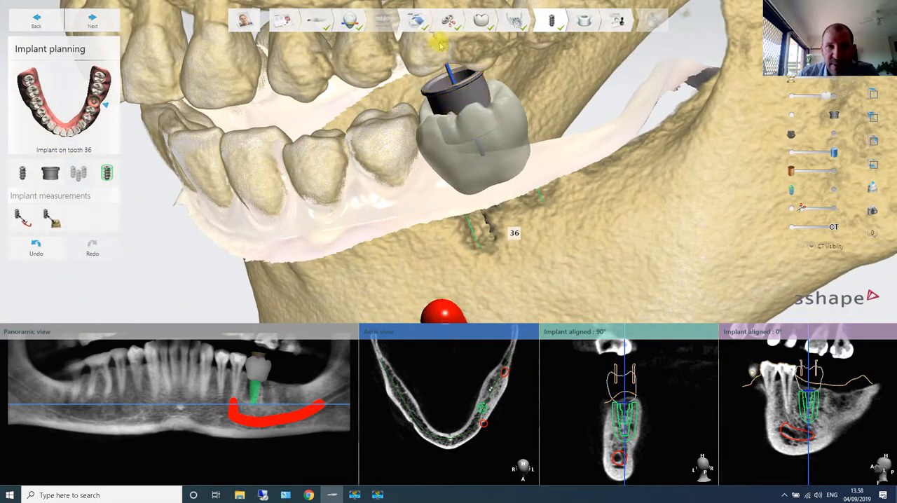
pyautogui.moveTo(490, 144); pyautogui.dragTo(522, 157, button='right')
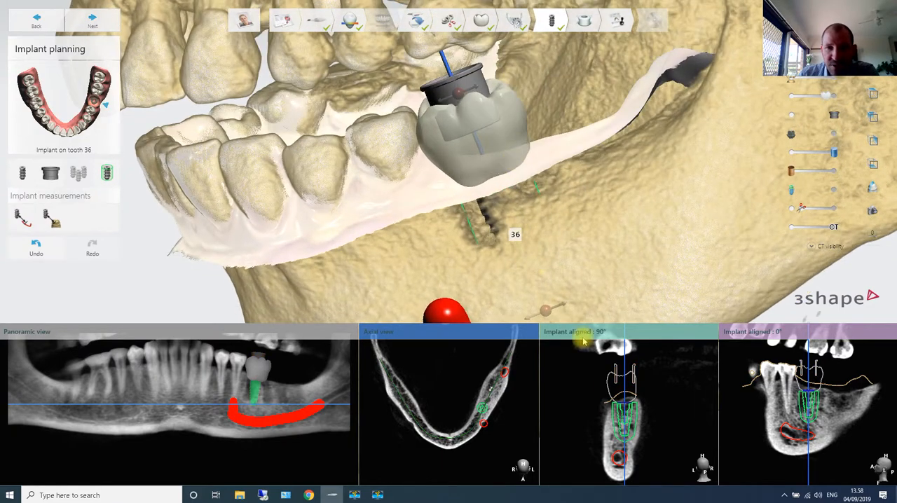
pyautogui.moveTo(629, 425); pyautogui.dragTo(626, 424)
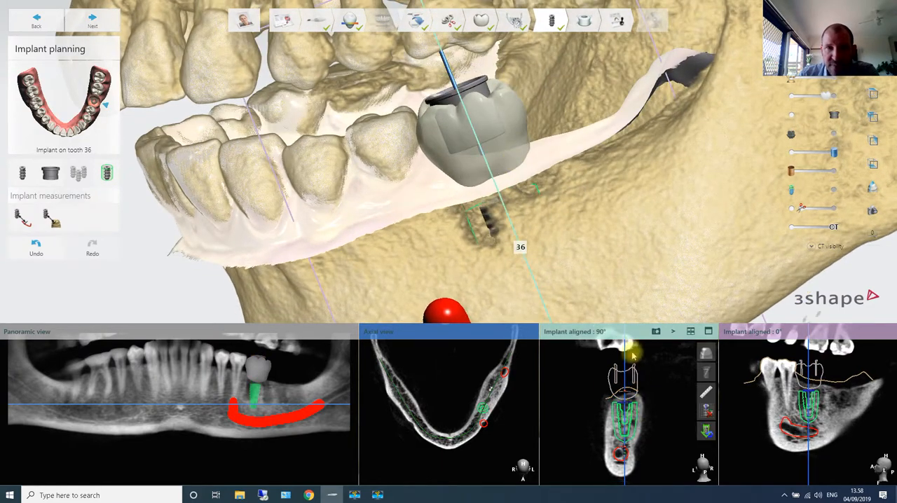
pyautogui.moveTo(630, 313); pyautogui.dragTo(622, 276, button='right')
pyautogui.scroll(3, 629, 414)
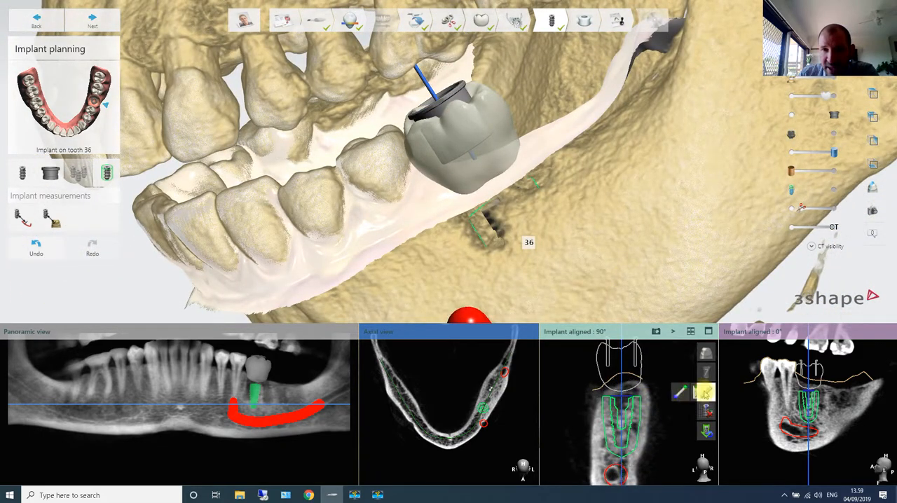
# - Measure the distance from each side of the implant to the outer bone edge in the 90° cross-section and shift the implant sideways
pyautogui.moveTo(643, 398)
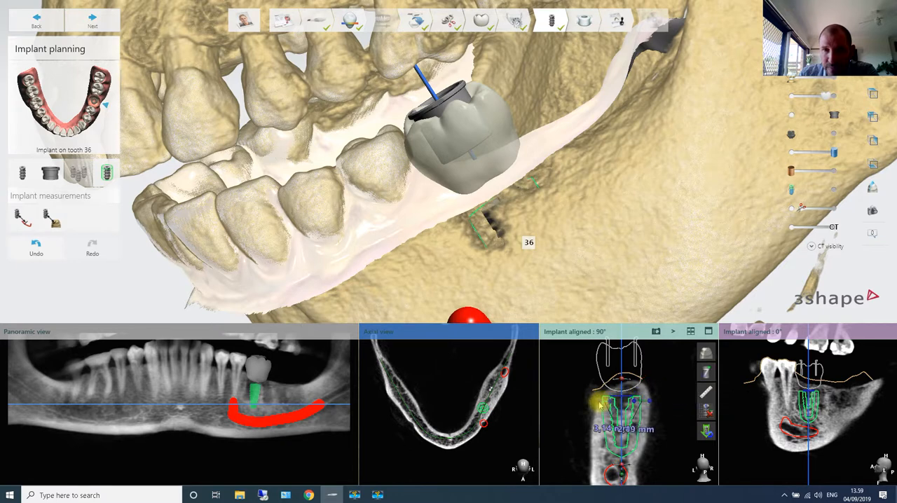
pyautogui.scroll(5, 653, 409)
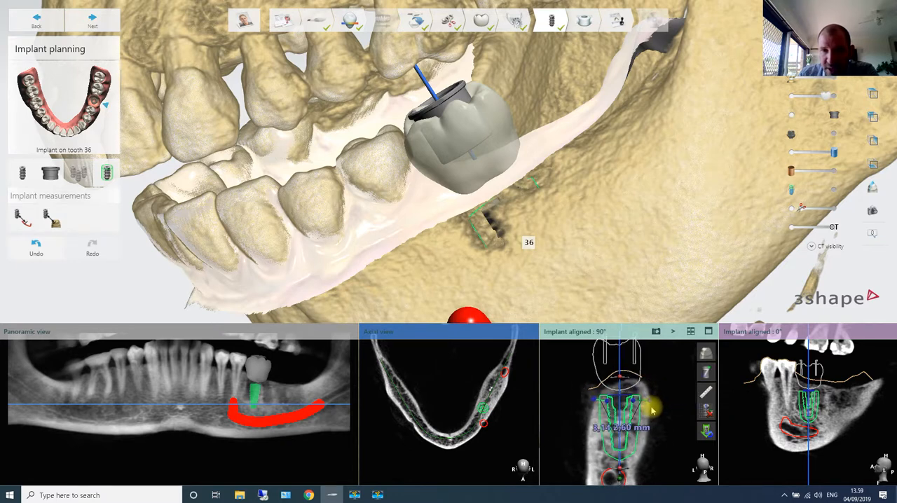
pyautogui.moveTo(631, 423); pyautogui.dragTo(670, 422, button='middle')
# - Add a comment reading "sdkshdffkuD" with a numbered arrow to a snapshot of the measured 90° cross-section
pyautogui.scroll(-2, 668, 421)
pyautogui.scroll(-1, 657, 419)
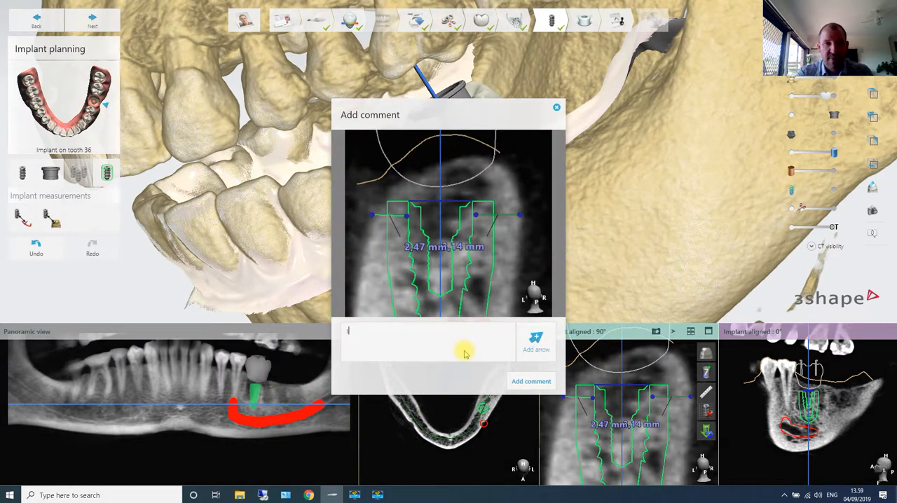
pyautogui.click(535, 341)
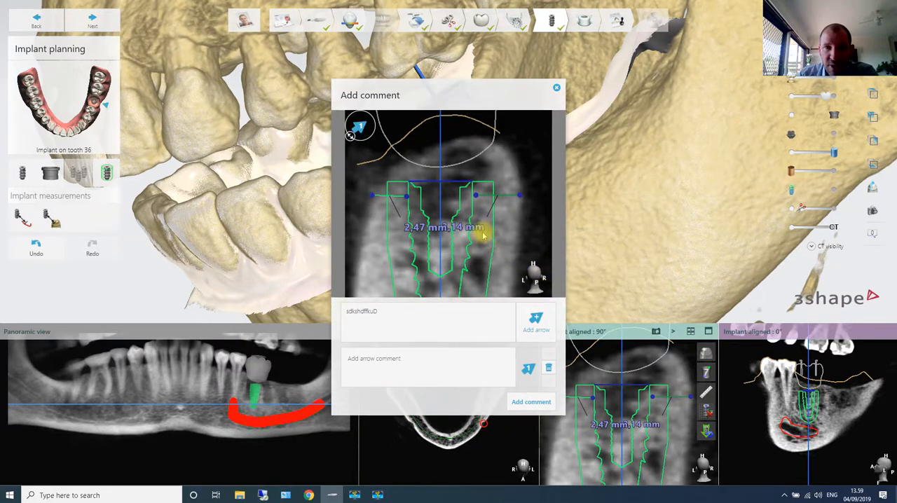
pyautogui.click(536, 404)
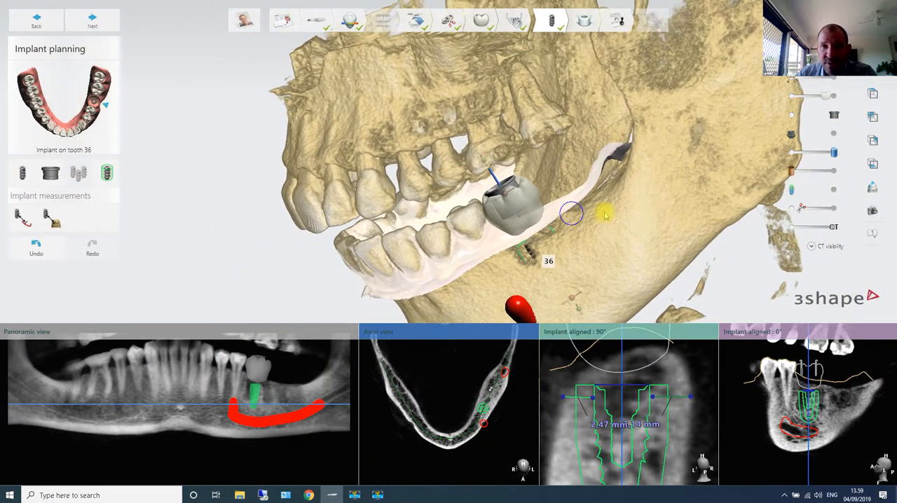
# - Show the bone density colours on the implant and section the 3D model through it to expose the density graph
pyautogui.moveTo(606, 215); pyautogui.dragTo(771, 184, button='right')
pyautogui.scroll(5, 565, 204)
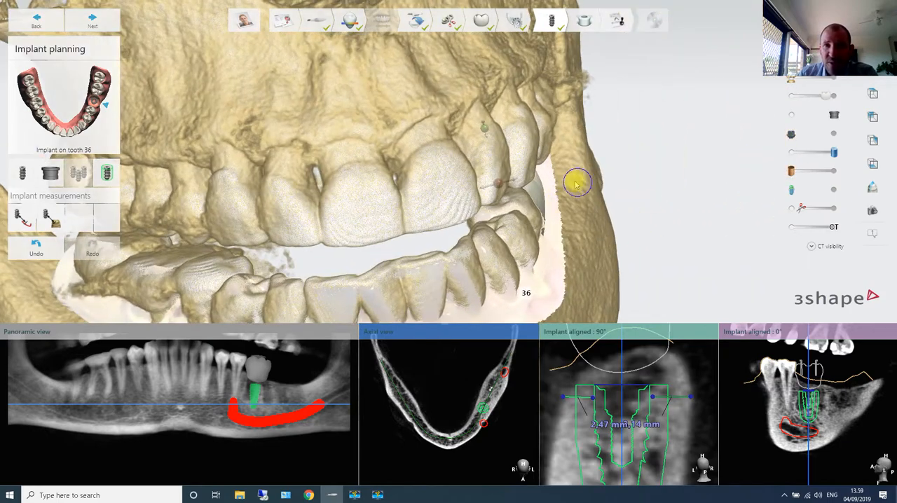
pyautogui.moveTo(576, 183); pyautogui.dragTo(560, 172, button='right')
pyautogui.scroll(-6, 609, 173)
pyautogui.moveTo(516, 189); pyautogui.dragTo(750, 161, button='right')
pyautogui.scroll(6, 561, 176)
pyautogui.moveTo(794, 191)
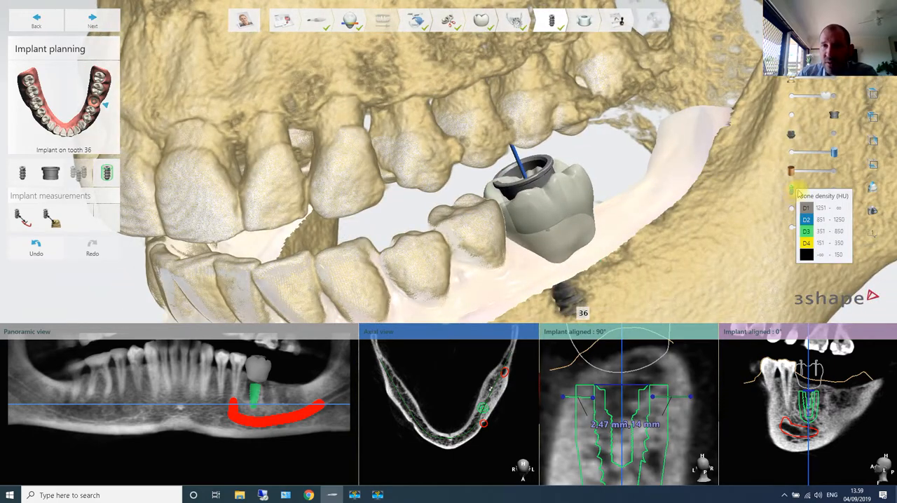
pyautogui.click(790, 190)
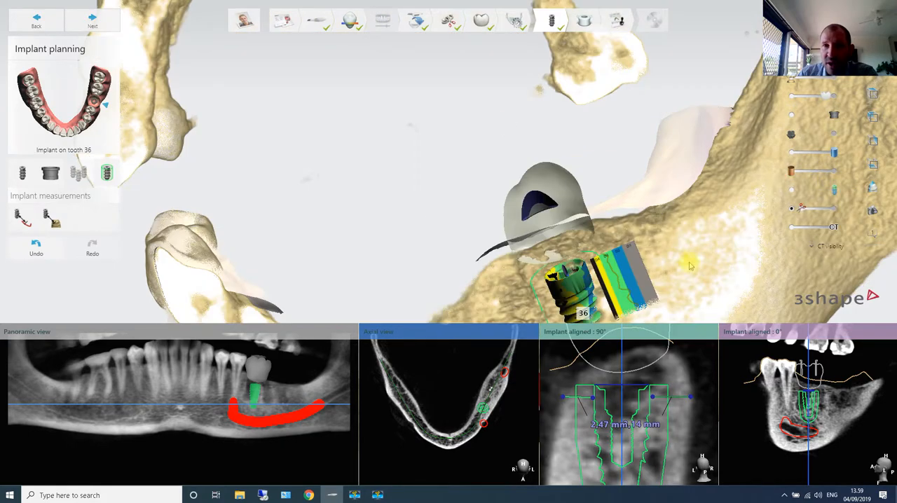
pyautogui.moveTo(689, 266); pyautogui.dragTo(567, 212, button='right')
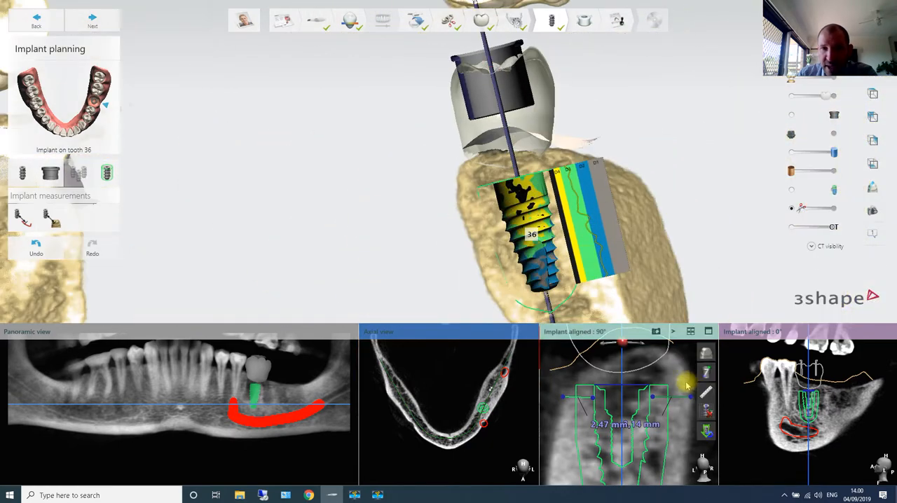
pyautogui.moveTo(607, 234); pyautogui.dragTo(511, 239, button='right')
pyautogui.scroll(-3, 547, 262)
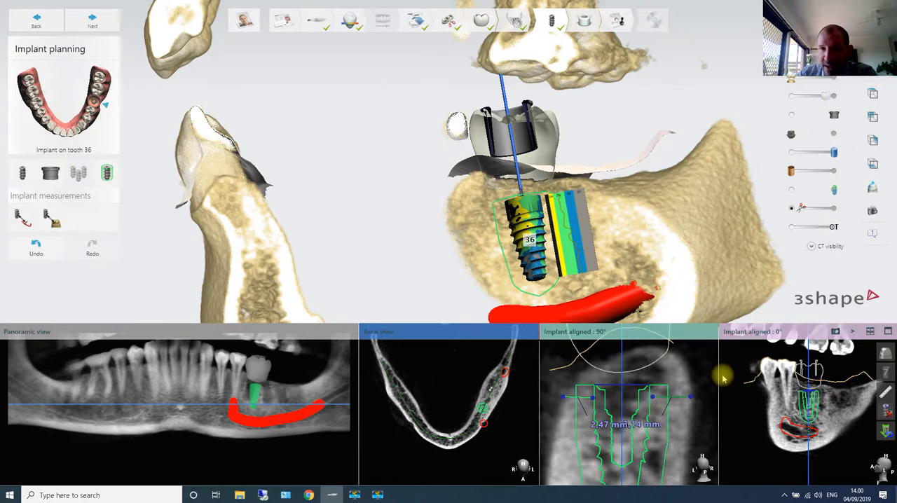
# - Measure the bone density in HU at the implant in the 90° implant-aligned cross-section
pyautogui.moveTo(706, 393)
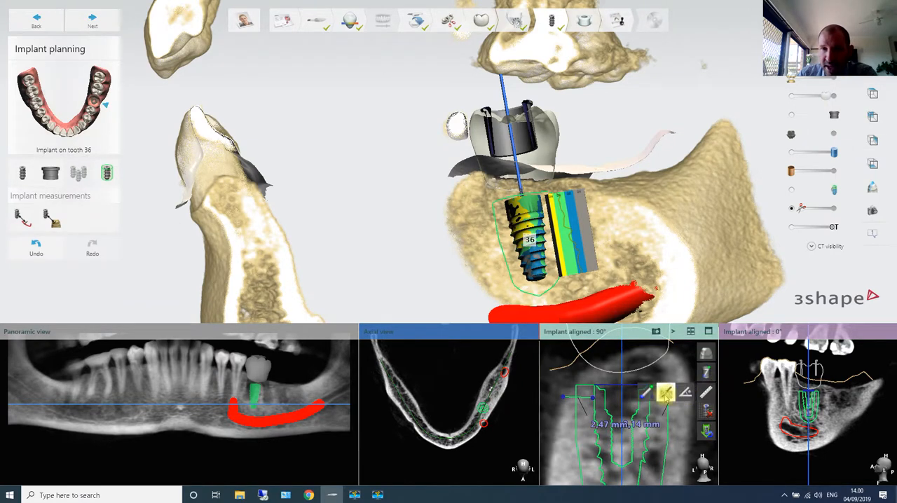
pyautogui.click(665, 394)
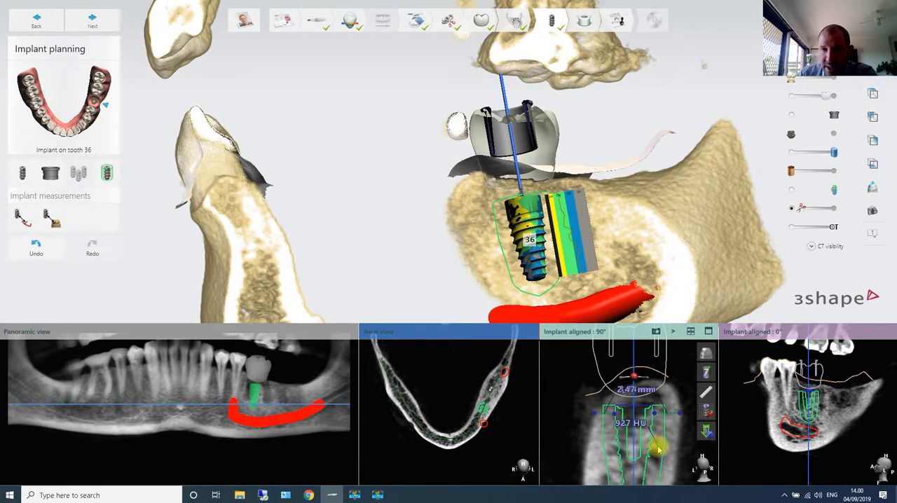
pyautogui.scroll(-3, 658, 449)
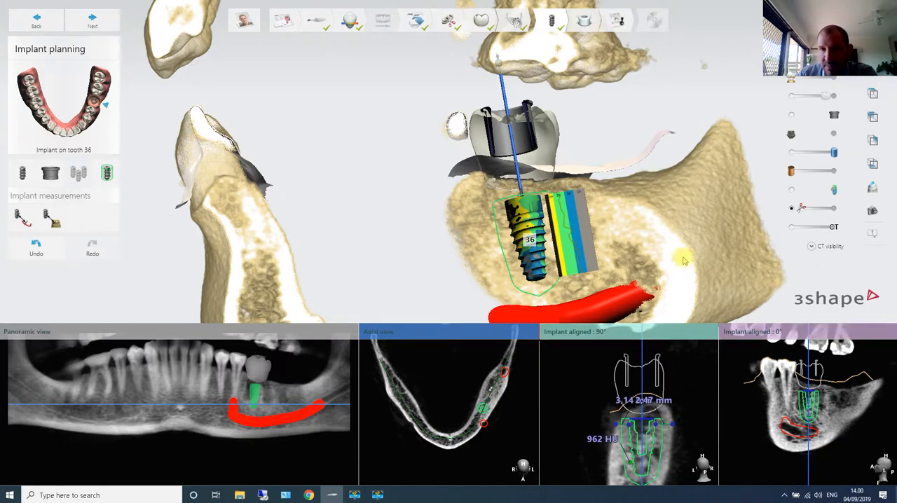
# - Adjust the position of implant 36 relative to the nerve canal in the 0° implant-aligned cross-section
pyautogui.scroll(-4, 634, 243)
pyautogui.moveTo(646, 225); pyautogui.dragTo(550, 250, button='right')
pyautogui.moveTo(623, 250); pyautogui.dragTo(814, 348, button='right')
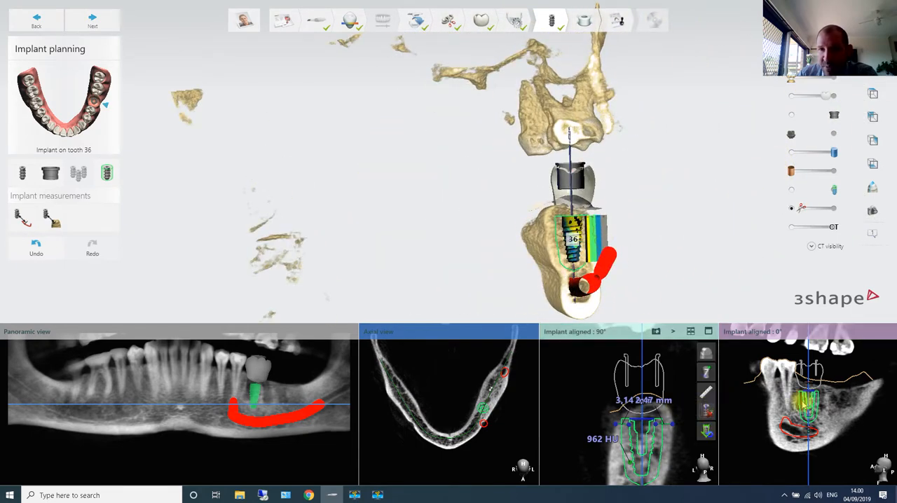
pyautogui.scroll(3, 809, 399)
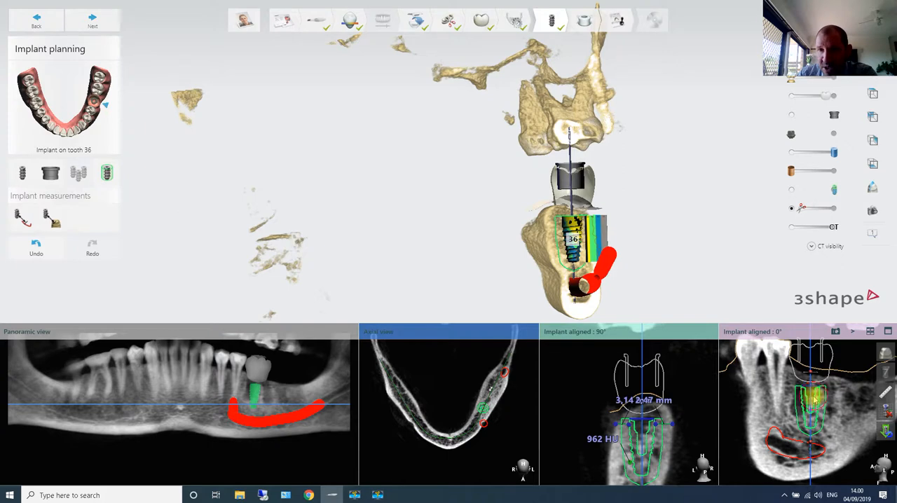
pyautogui.moveTo(816, 399); pyautogui.dragTo(814, 448)
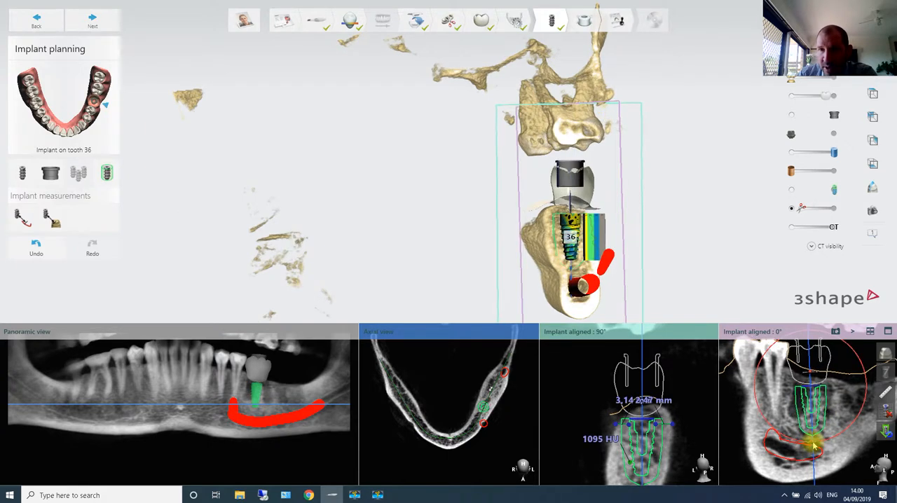
pyautogui.scroll(-3, 820, 426)
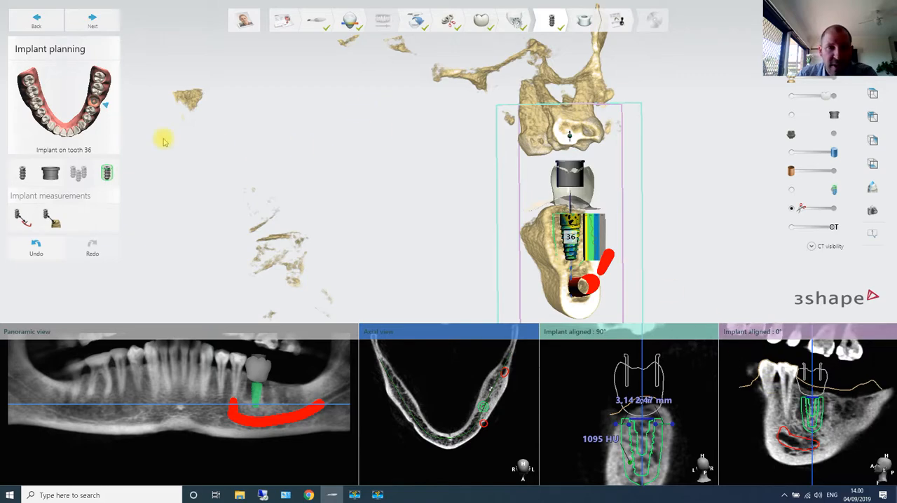
pyautogui.moveTo(163, 140); pyautogui.dragTo(210, 84, button='right')
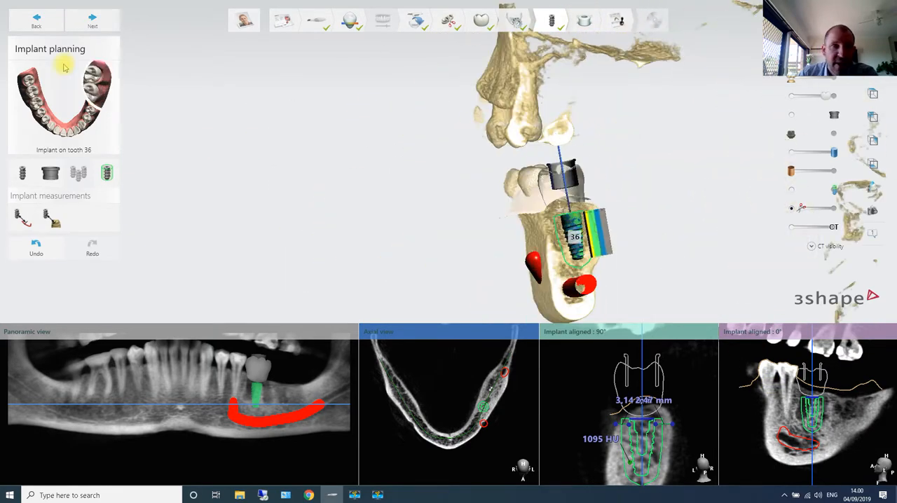
# - Proceed to surgical guide creation and start tracing the guide outline along the outer gum line from behind sleeve 36
pyautogui.click(118, 25)
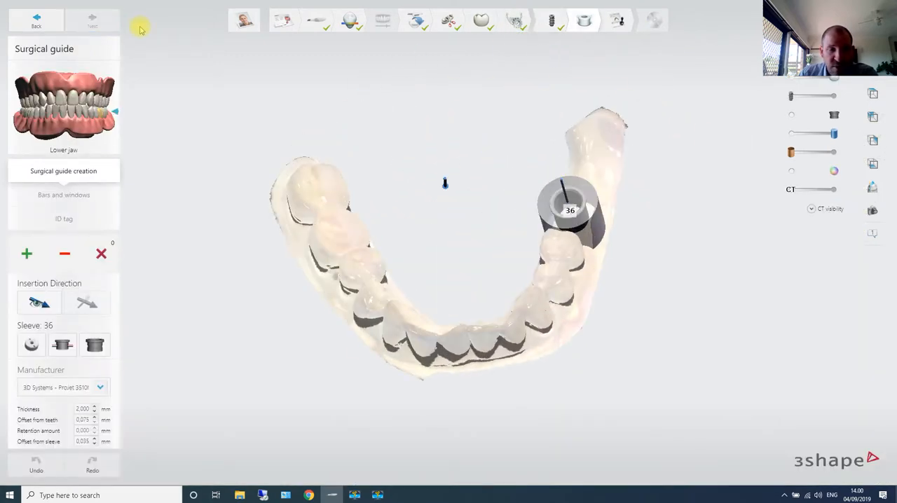
pyautogui.moveTo(365, 180); pyautogui.dragTo(607, 187, button='right')
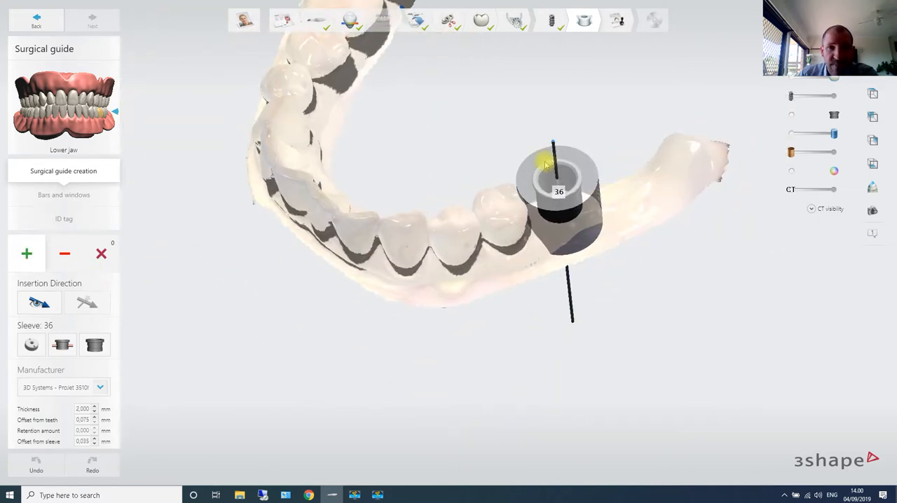
pyautogui.click(545, 166)
pyautogui.moveTo(596, 223); pyautogui.dragTo(637, 197, button='right')
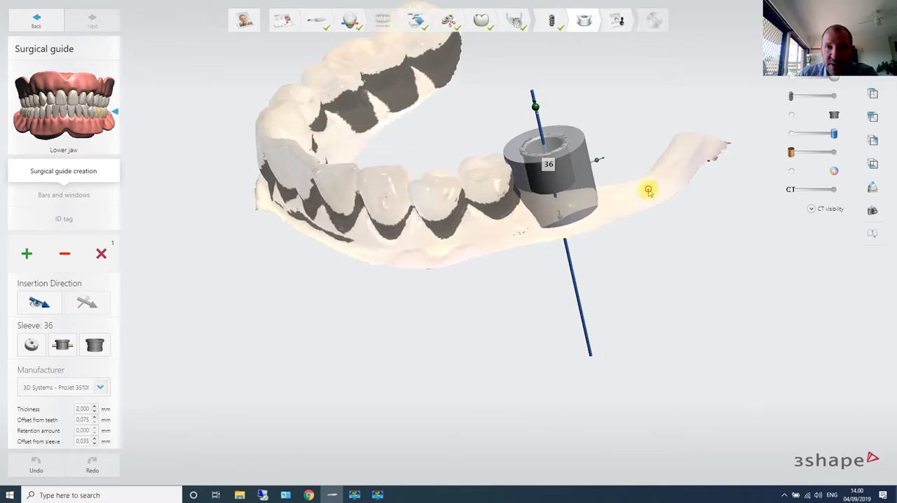
pyautogui.click(584, 218)
pyautogui.moveTo(417, 241); pyautogui.dragTo(463, 230, button='right')
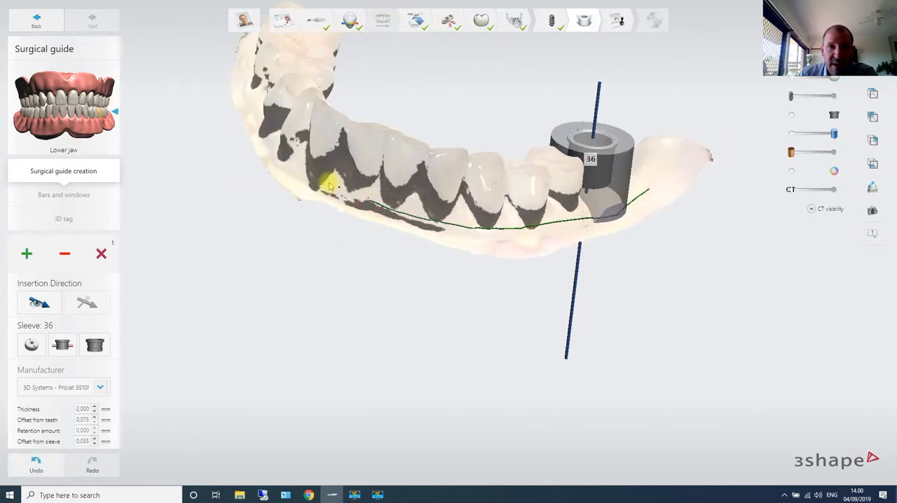
# - Continue the guide outline across the opposite side and back along the inner side of the teeth, closing it behind sleeve 36
pyautogui.moveTo(322, 177); pyautogui.dragTo(407, 220, button='right')
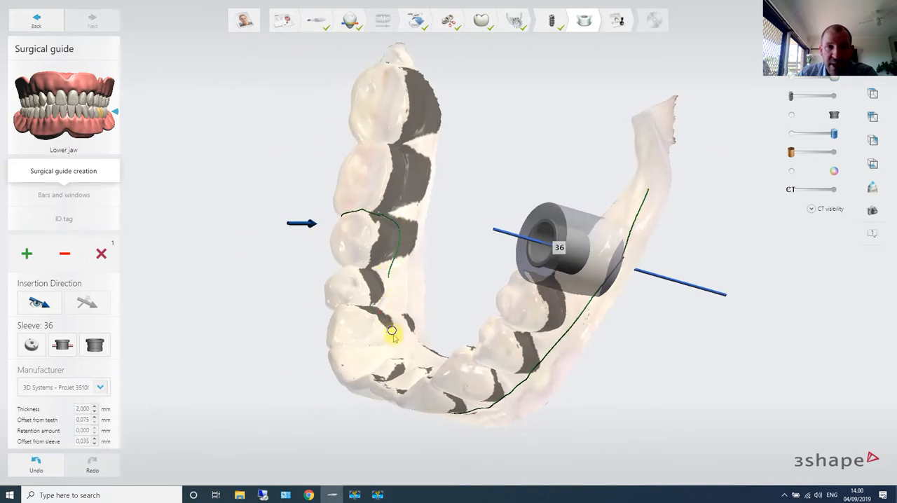
pyautogui.moveTo(393, 335); pyautogui.dragTo(427, 262, button='right')
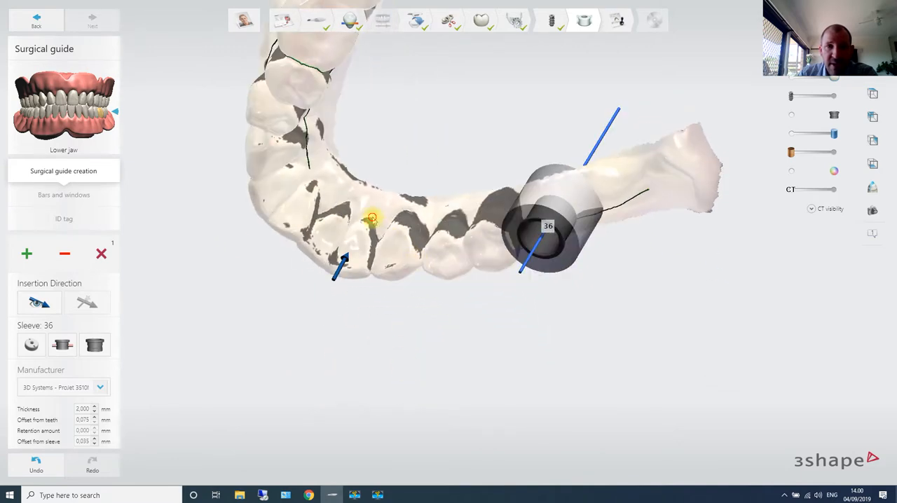
pyautogui.click(449, 217)
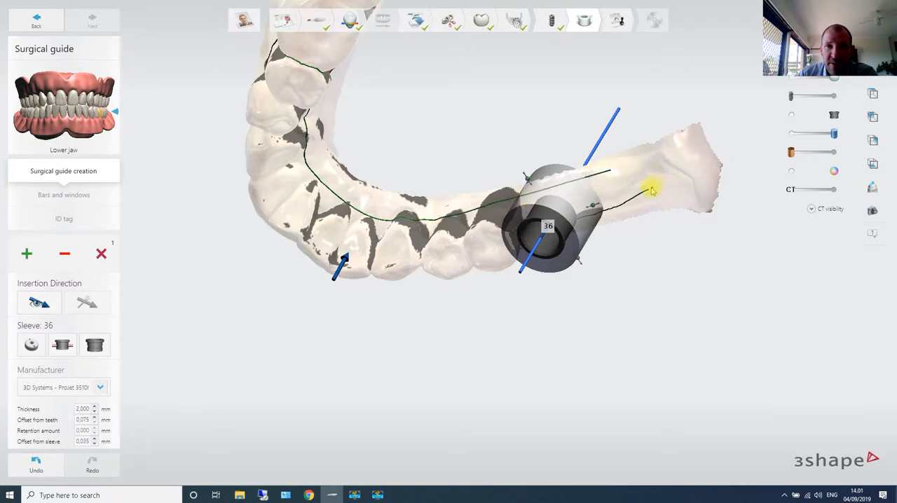
pyautogui.moveTo(673, 230); pyautogui.dragTo(687, 181, button='right')
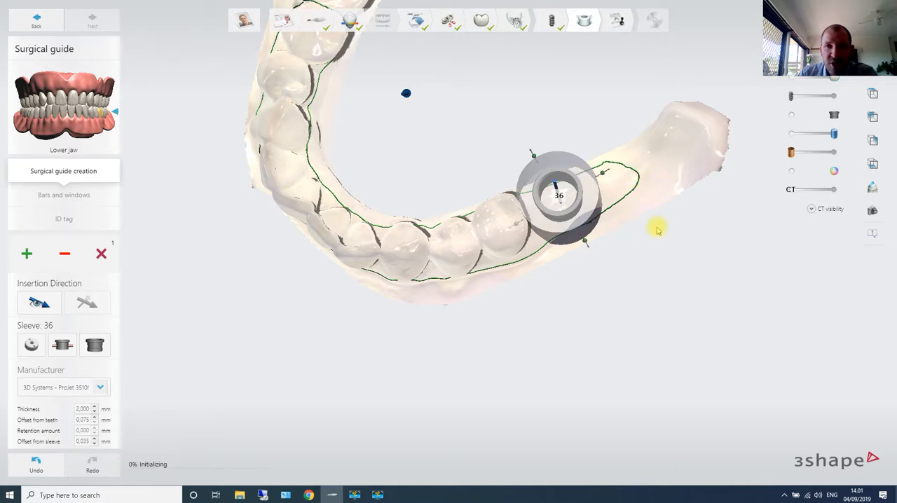
# - Redraw the guide outline behind sleeve 36 to widen the guide's end on the gum
pyautogui.scroll(-3, 658, 230)
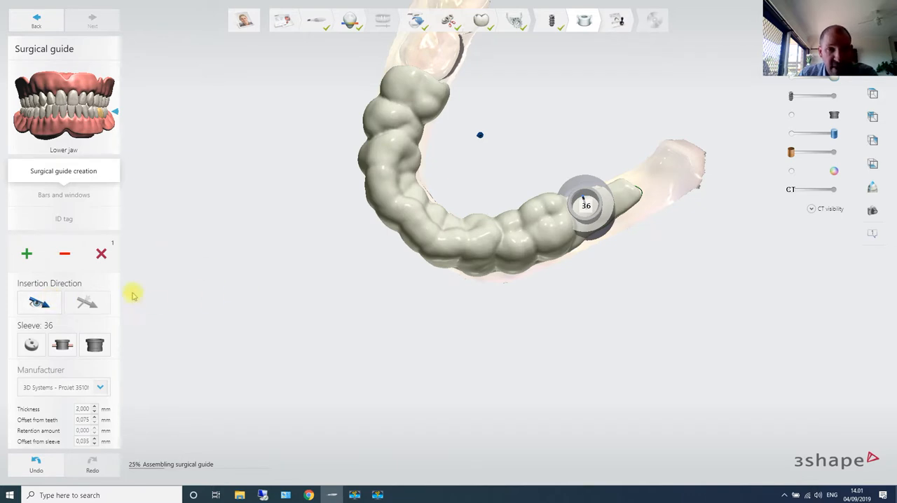
pyautogui.moveTo(388, 200); pyautogui.dragTo(500, 310, button='right')
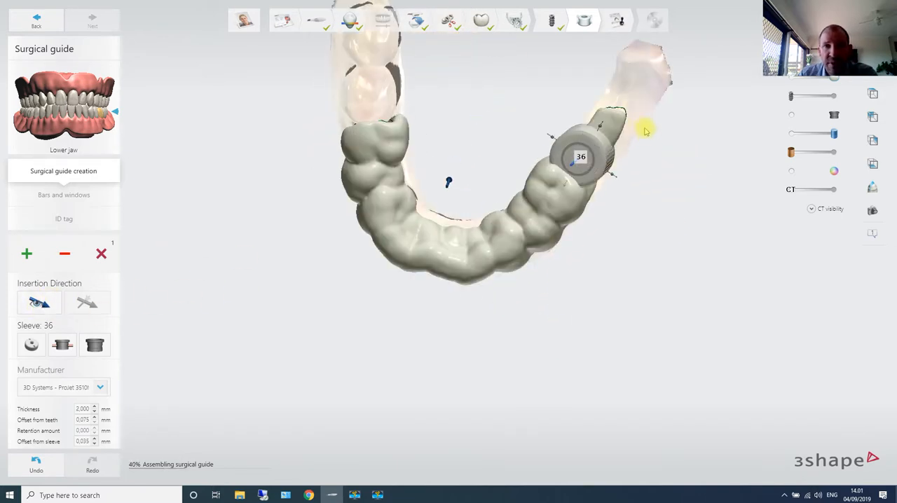
pyautogui.scroll(5, 637, 124)
pyautogui.moveTo(622, 180); pyautogui.dragTo(525, 190, button='right')
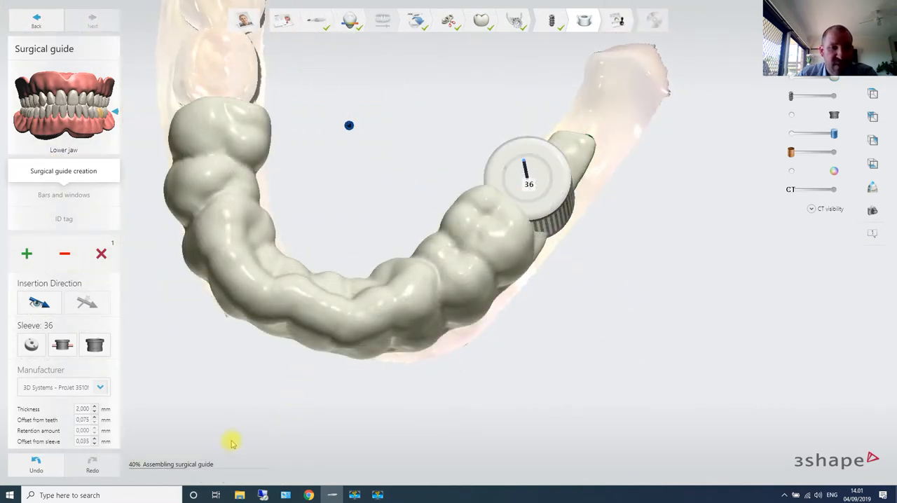
pyautogui.moveTo(657, 216); pyautogui.dragTo(681, 158, button='right')
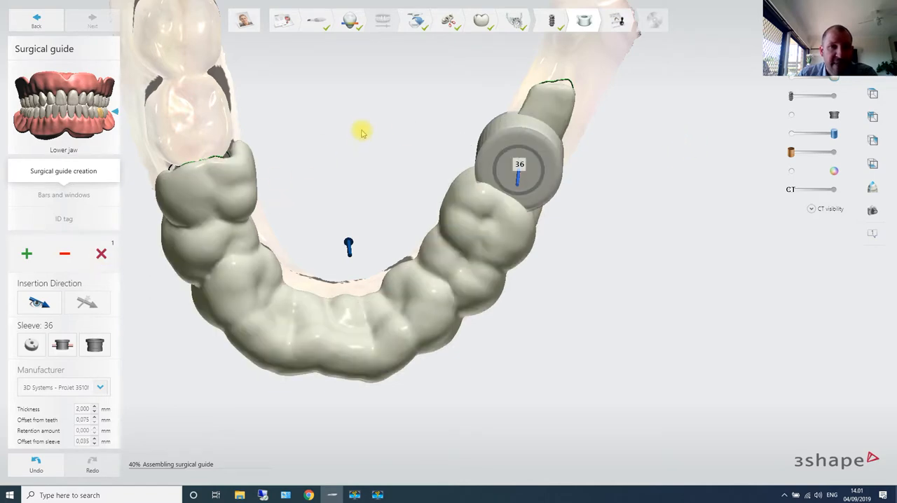
pyautogui.moveTo(363, 133); pyautogui.dragTo(520, 113, button='right')
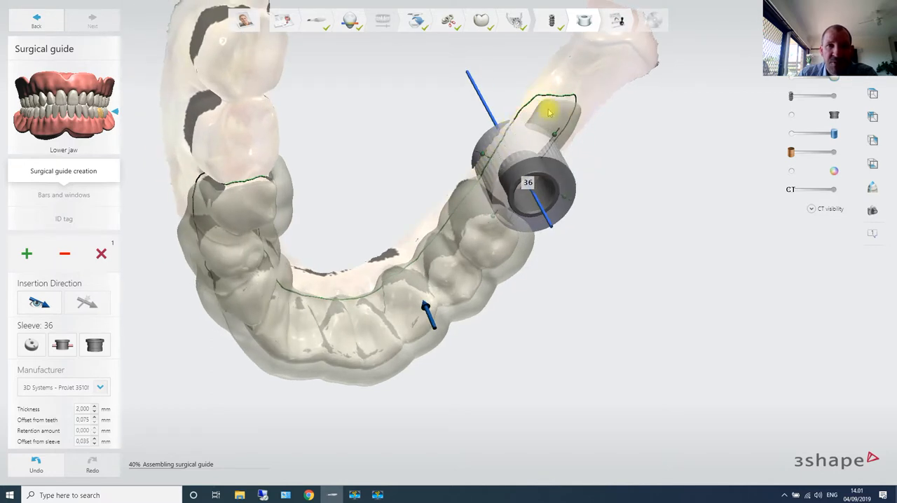
pyautogui.moveTo(549, 112); pyautogui.dragTo(563, 92, button='right')
pyautogui.moveTo(563, 92); pyautogui.dragTo(575, 103)
pyautogui.moveTo(575, 103); pyautogui.dragTo(571, 94, button='right')
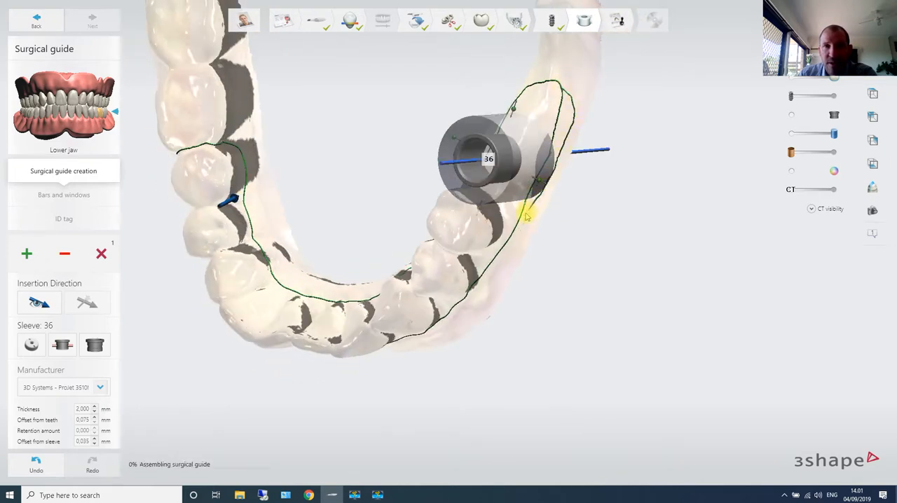
pyautogui.moveTo(540, 161); pyautogui.dragTo(554, 112)
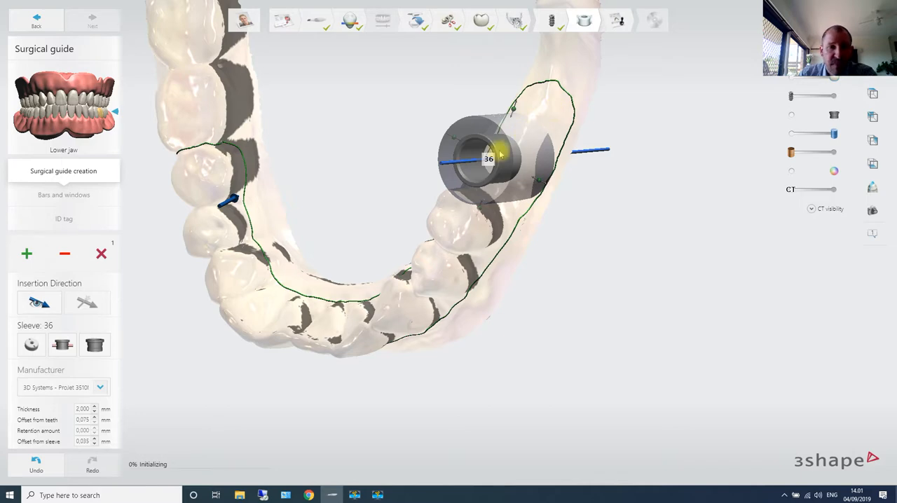
pyautogui.moveTo(464, 174); pyautogui.dragTo(487, 169, button='right')
pyautogui.moveTo(671, 224); pyautogui.dragTo(658, 187, button='right')
pyautogui.moveTo(605, 166); pyautogui.dragTo(414, 194, button='right')
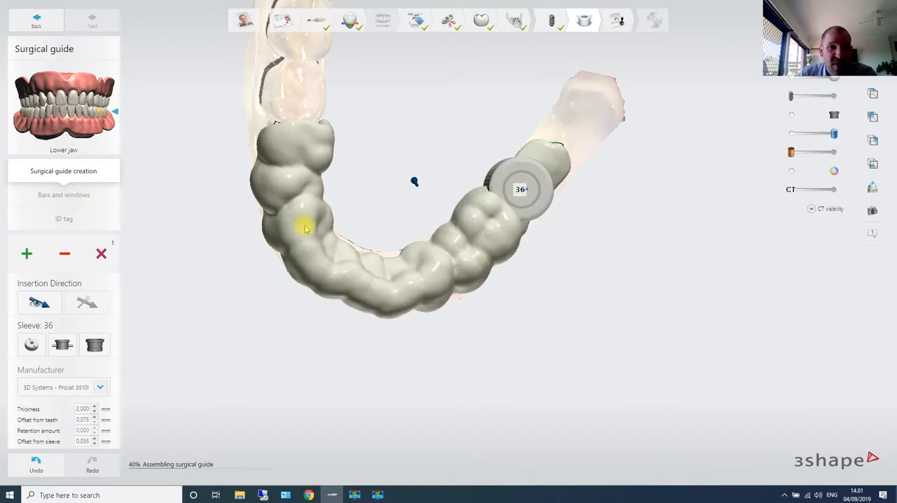
# - Go to the bars and windows stage and add a round support bar across the arch from the guide's opposite end to sleeve 36
pyautogui.moveTo(426, 156); pyautogui.dragTo(425, 104, button='right')
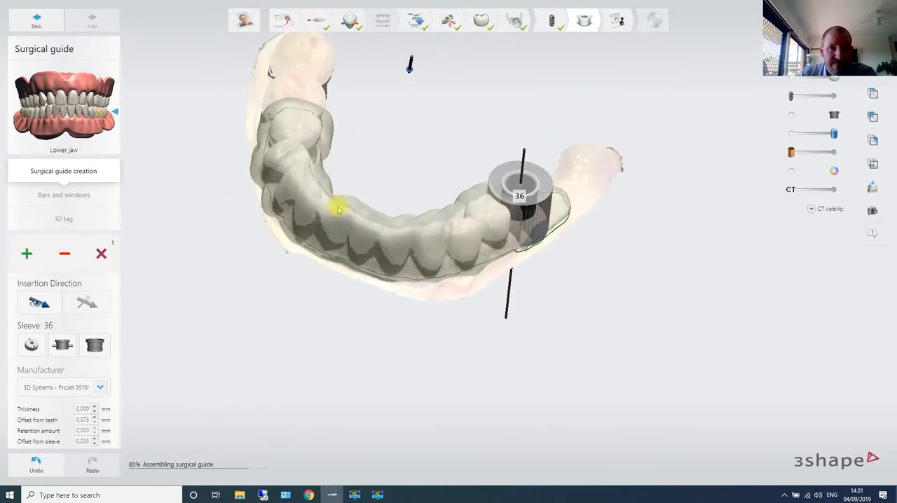
pyautogui.moveTo(384, 173); pyautogui.dragTo(370, 223, button='right')
pyautogui.click(57, 194)
pyautogui.click(23, 253)
pyautogui.click(54, 300)
pyautogui.click(380, 125)
pyautogui.click(397, 311)
pyautogui.moveTo(397, 311); pyautogui.dragTo(384, 339, button='right')
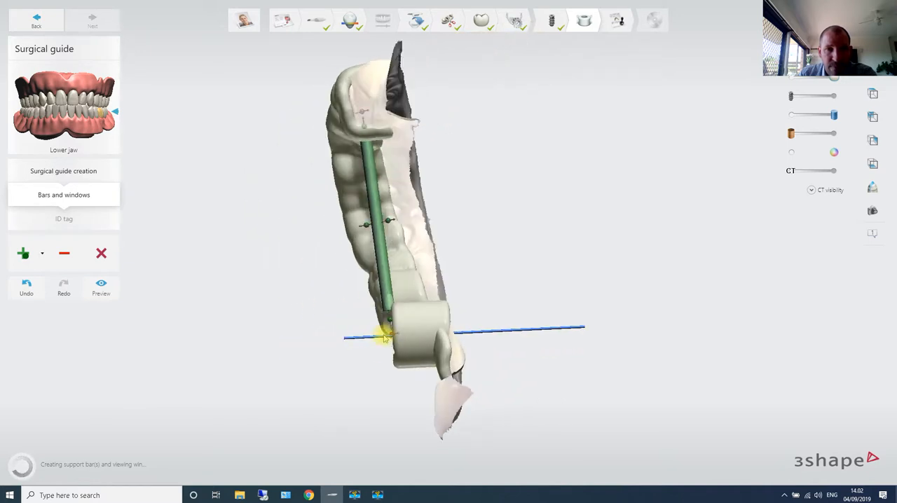
# - Widen the cross-arch support bar
pyautogui.moveTo(476, 307); pyautogui.dragTo(514, 311, button='right')
pyautogui.scroll(3, 469, 316)
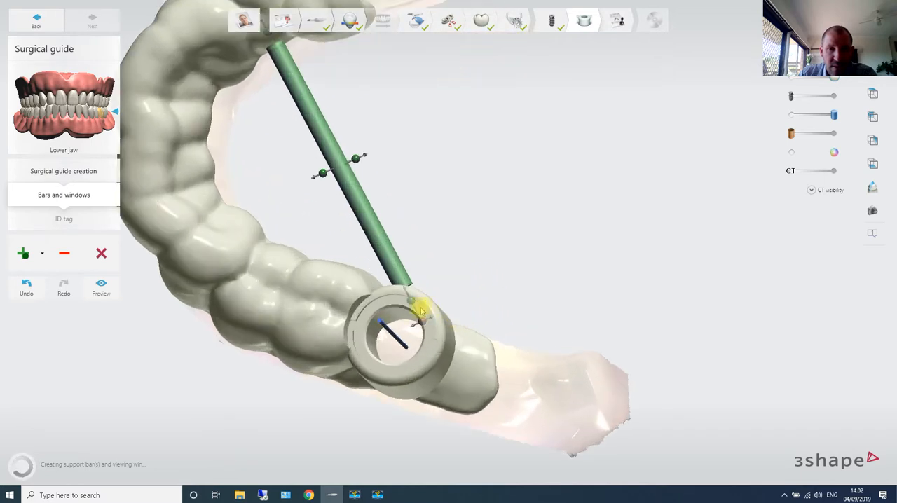
pyautogui.scroll(-3, 433, 261)
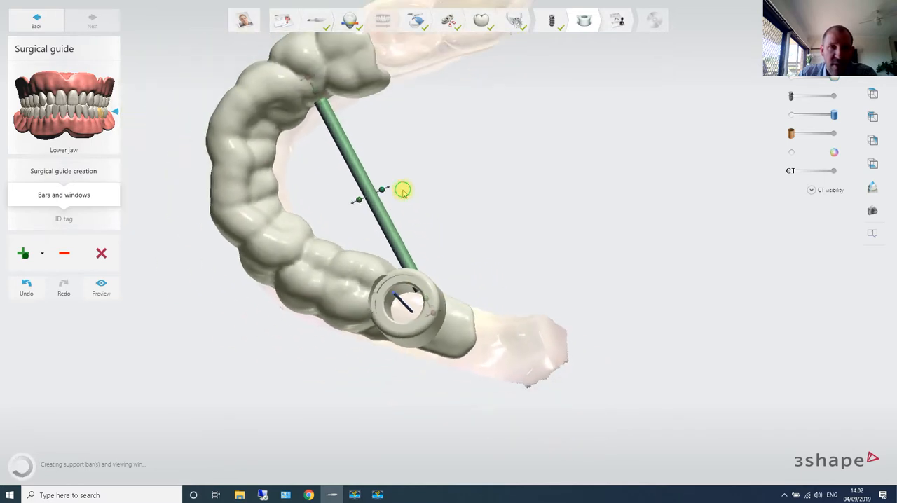
pyautogui.moveTo(403, 189); pyautogui.dragTo(445, 260, button='middle')
pyautogui.scroll(3, 373, 134)
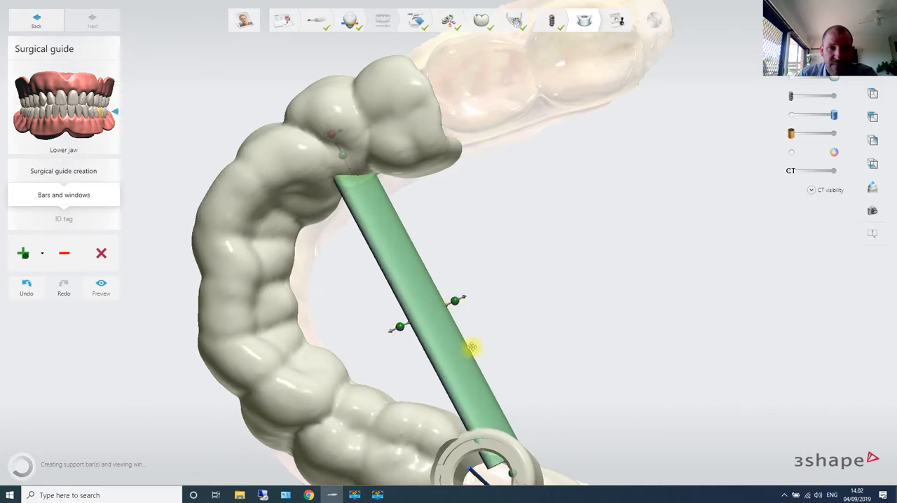
pyautogui.moveTo(472, 345); pyautogui.dragTo(486, 256, button='right')
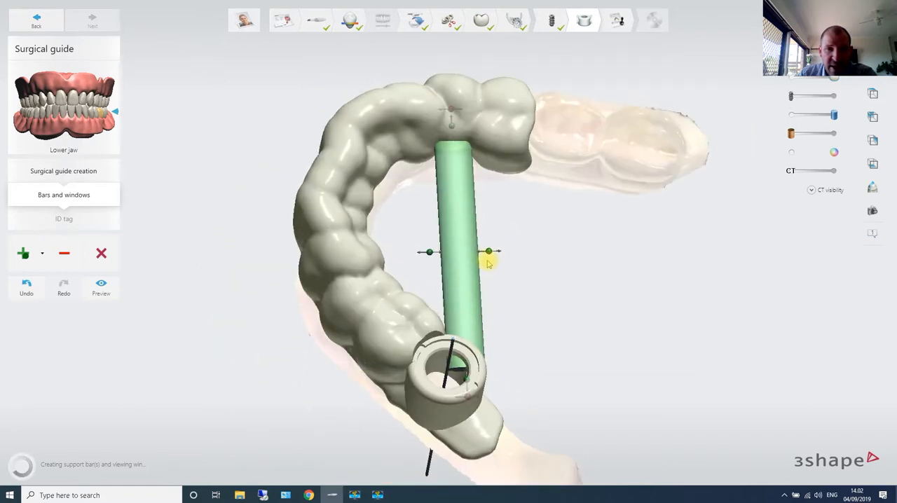
# - Add a second round support bar along the guide's outer side, from beside the neighbouring teeth to sleeve 36
pyautogui.click(25, 255)
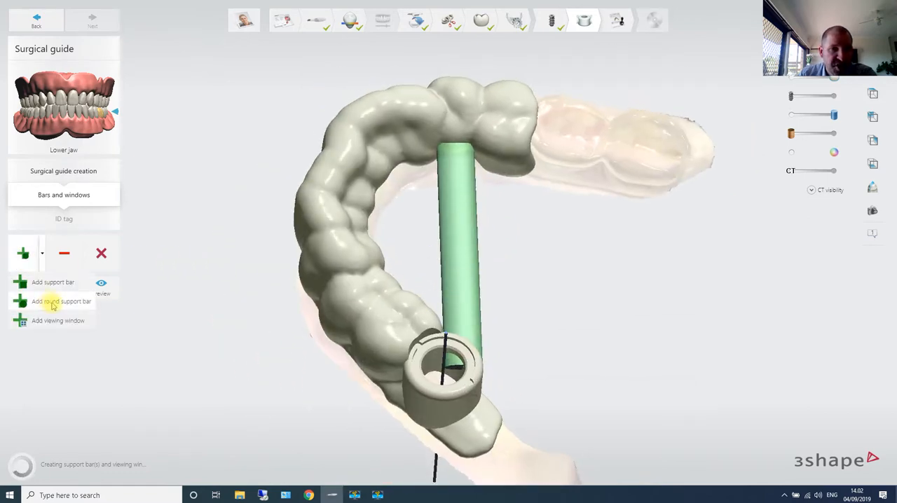
pyautogui.click(54, 300)
pyautogui.moveTo(366, 350); pyautogui.dragTo(370, 321, button='right')
pyautogui.click(455, 372)
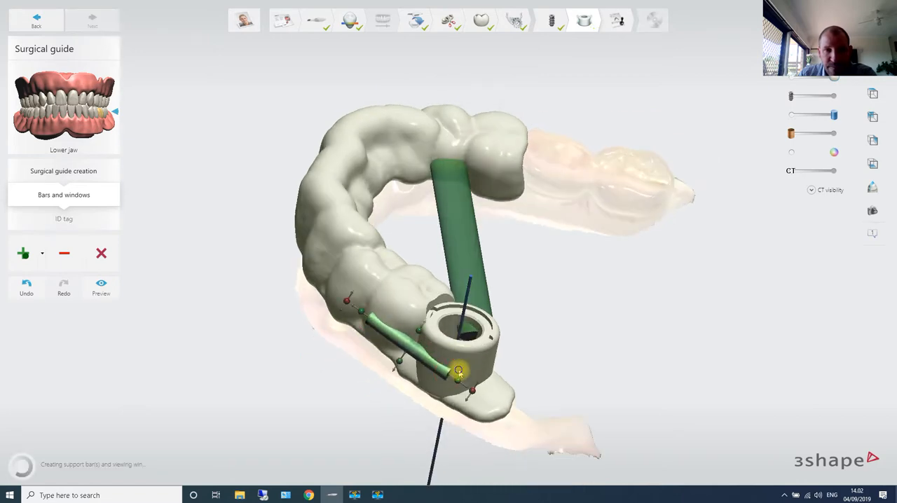
# - Pull the outer support bar away from the guide and thicken it beside sleeve 36
pyautogui.moveTo(458, 372); pyautogui.dragTo(326, 322, button='right')
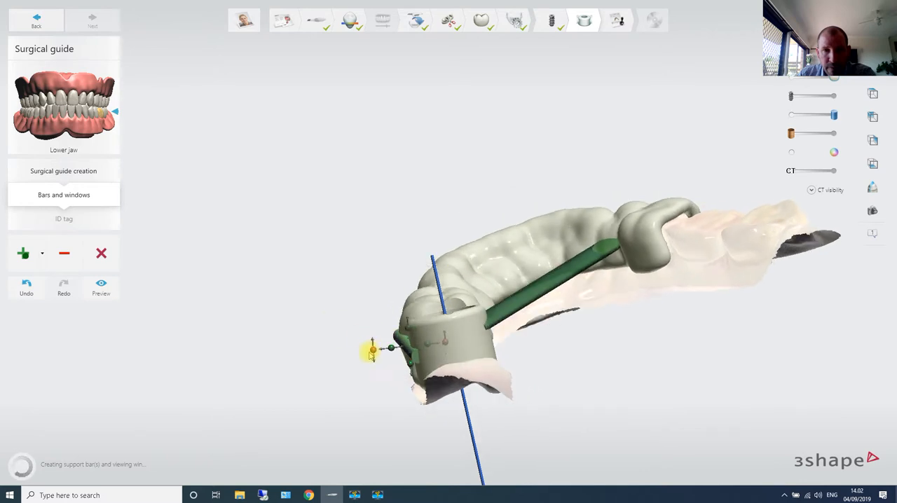
pyautogui.moveTo(392, 350); pyautogui.dragTo(377, 358)
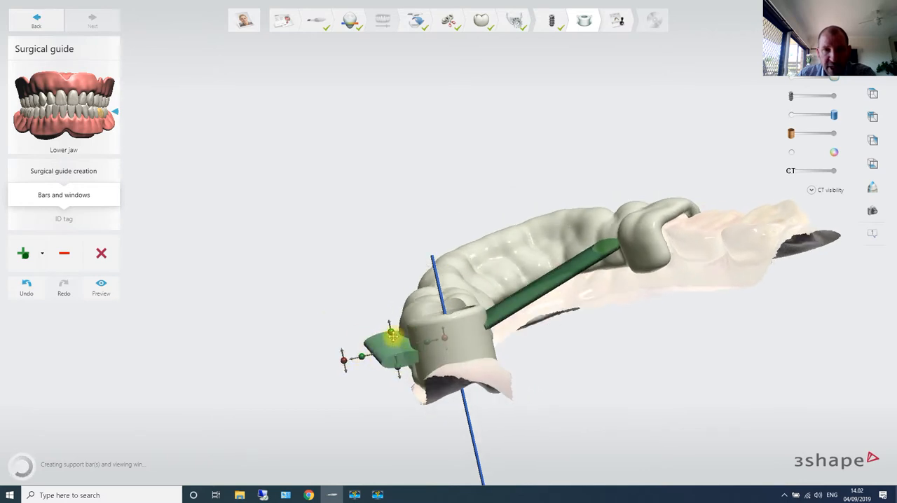
pyautogui.moveTo(390, 330); pyautogui.dragTo(399, 372)
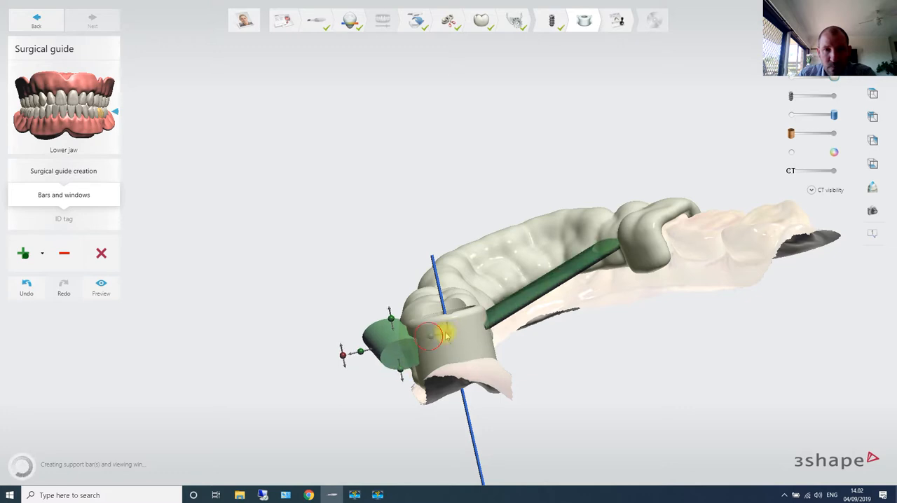
pyautogui.moveTo(427, 344); pyautogui.dragTo(453, 389, button='right')
pyautogui.scroll(2, 452, 389)
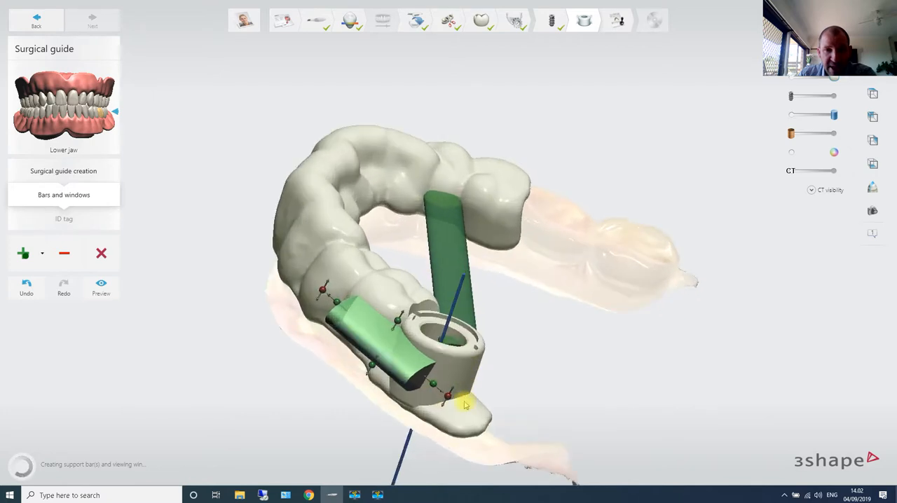
# - Add a standard support bar on the back of sleeve 36, running from the sleeve wall down to the guide's end flap
pyautogui.click(42, 253)
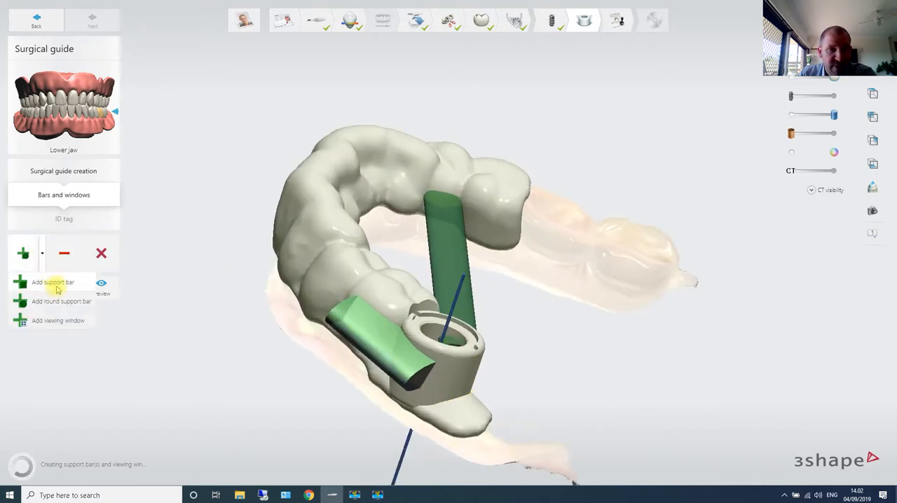
pyautogui.click(60, 284)
pyautogui.moveTo(392, 350); pyautogui.dragTo(335, 348, button='right')
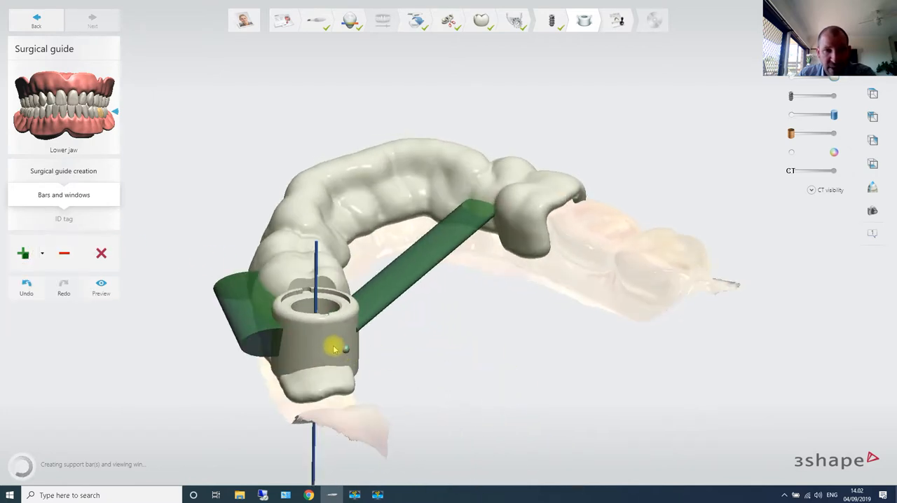
pyautogui.moveTo(327, 345); pyautogui.dragTo(327, 381)
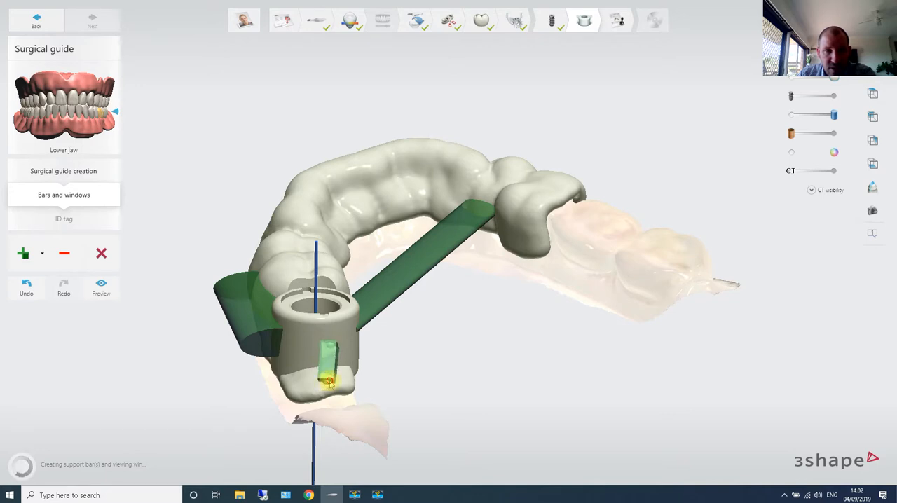
pyautogui.moveTo(337, 384)
pyautogui.mouseDown(button='right')
pyautogui.moveTo(491, 386)
pyautogui.moveTo(360, 409)
pyautogui.mouseUp(button='right')
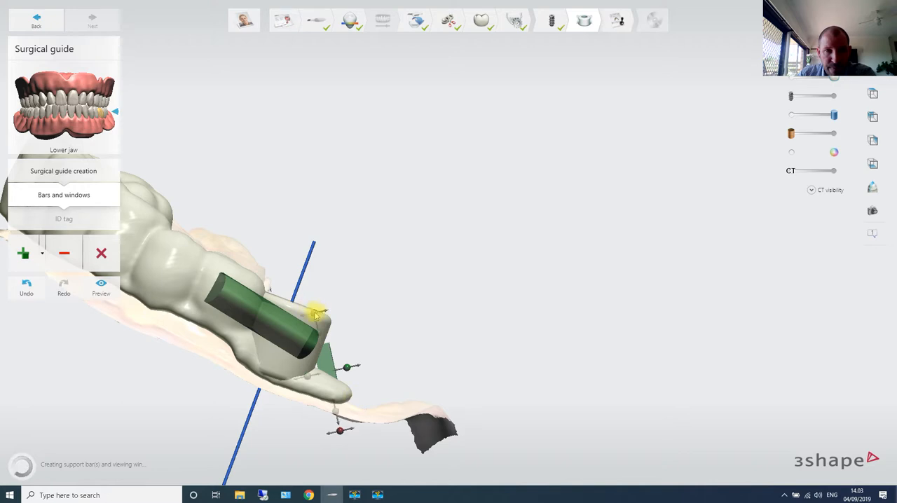
# - Widen the support bar behind sleeve 36 and adjust both of its ends between the sleeve and the guide's end flap
pyautogui.moveTo(380, 344); pyautogui.dragTo(150, 378, button='right')
pyautogui.moveTo(299, 356); pyautogui.dragTo(291, 358)
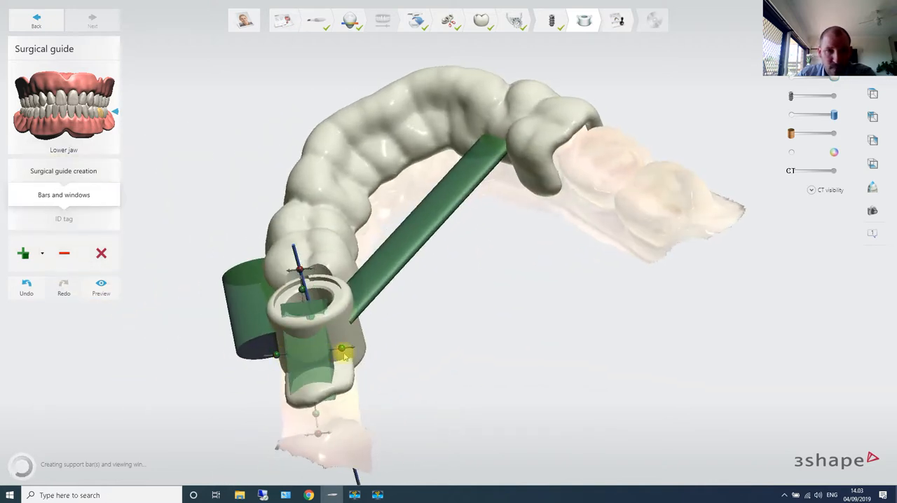
pyautogui.moveTo(351, 344); pyautogui.dragTo(368, 322, button='right')
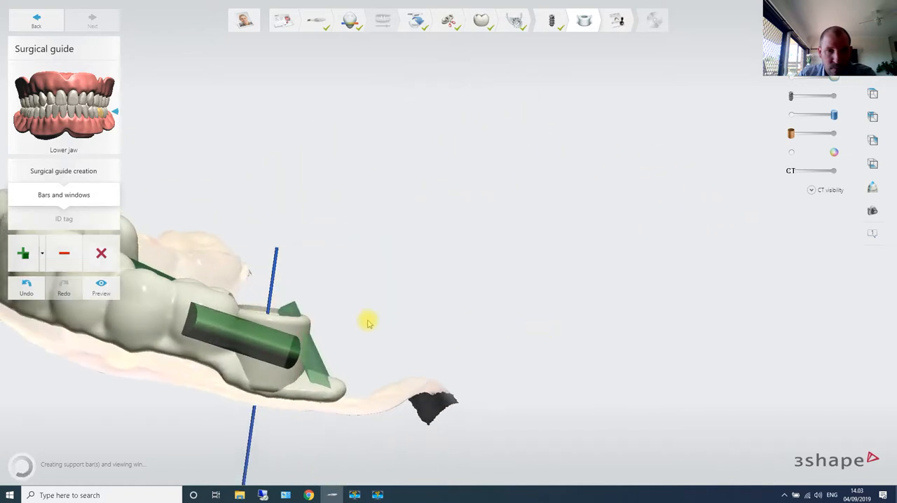
pyautogui.moveTo(272, 278); pyautogui.dragTo(264, 283)
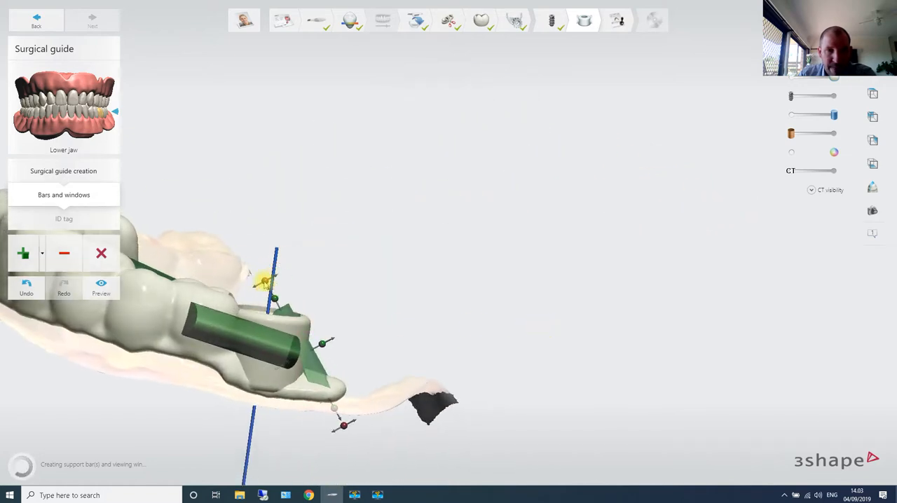
pyautogui.moveTo(338, 415); pyautogui.dragTo(346, 420)
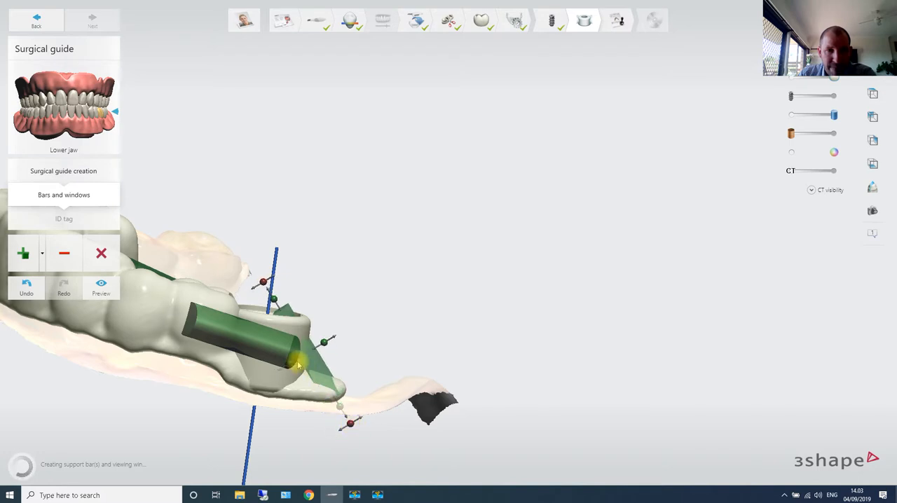
pyautogui.moveTo(292, 365); pyautogui.dragTo(271, 366)
pyautogui.moveTo(354, 378); pyautogui.dragTo(40, 294, button='right')
# - Preview the surgical guide with its three support bars merged and inspect it from several angles
pyautogui.click(101, 286)
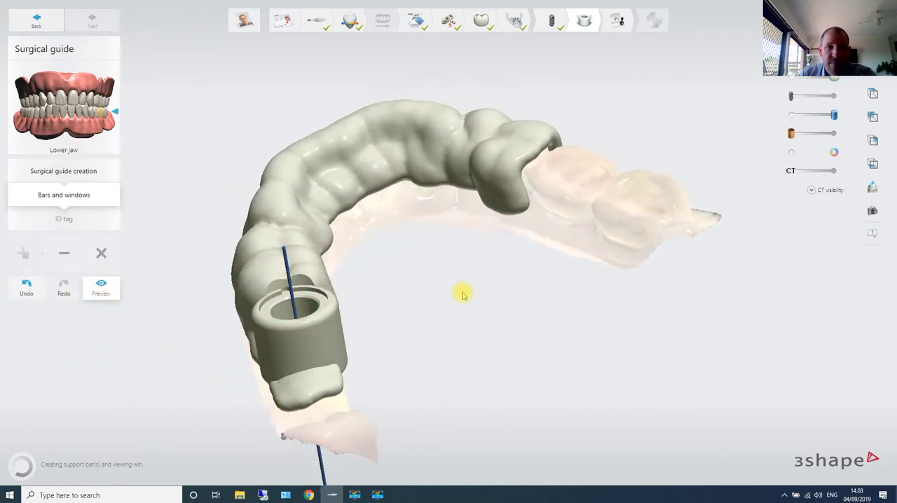
pyautogui.moveTo(452, 292); pyautogui.dragTo(637, 306, button='right')
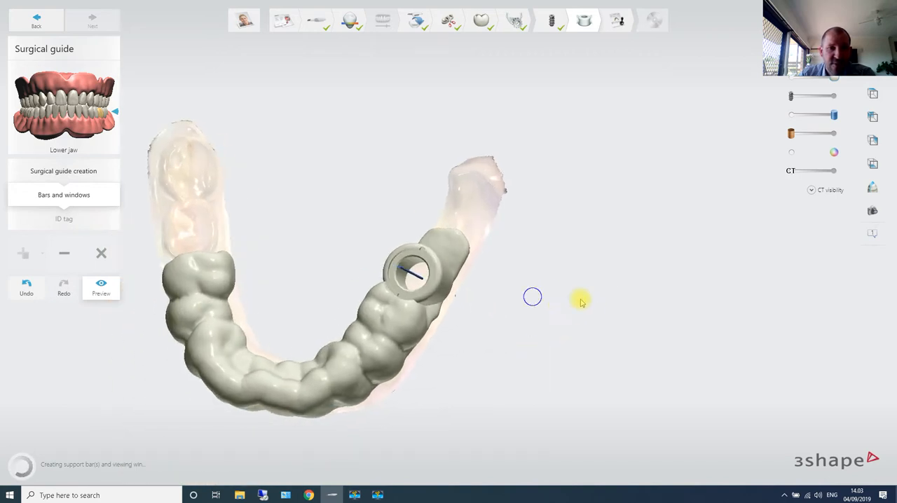
pyautogui.moveTo(581, 299); pyautogui.dragTo(502, 276, button='right')
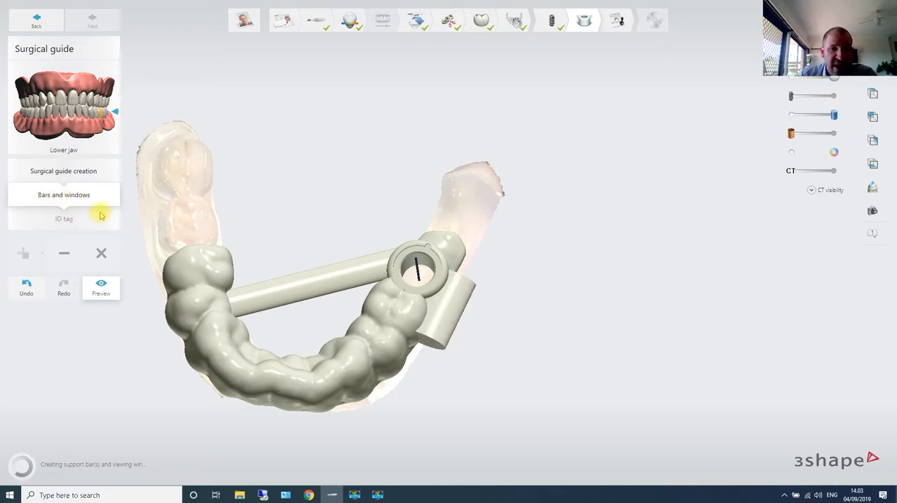
pyautogui.moveTo(322, 280)
pyautogui.mouseDown(button='right')
pyautogui.moveTo(314, 312)
pyautogui.moveTo(317, 283)
pyautogui.mouseUp(button='right')
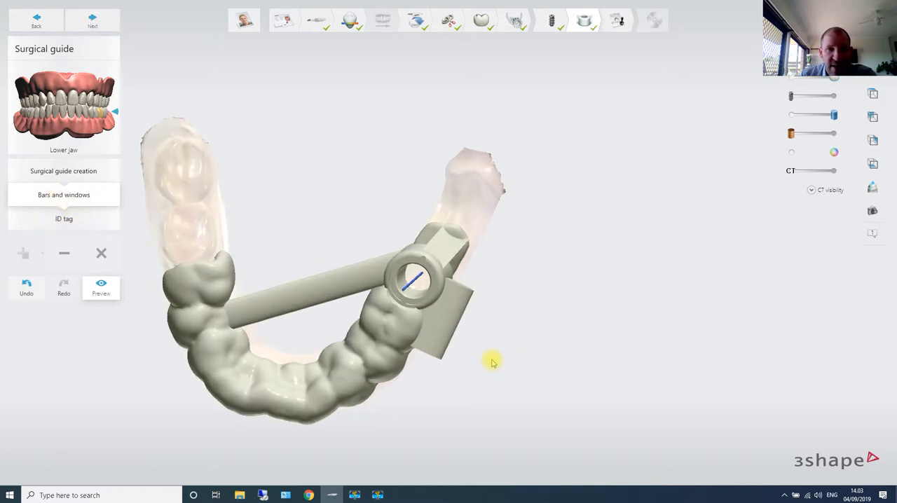
pyautogui.click(64, 197)
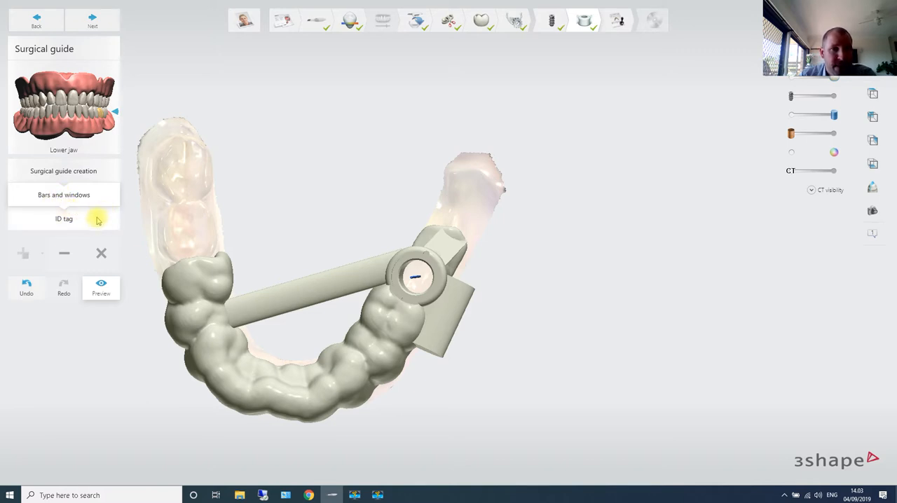
pyautogui.moveTo(185, 268); pyautogui.dragTo(282, 219, button='right')
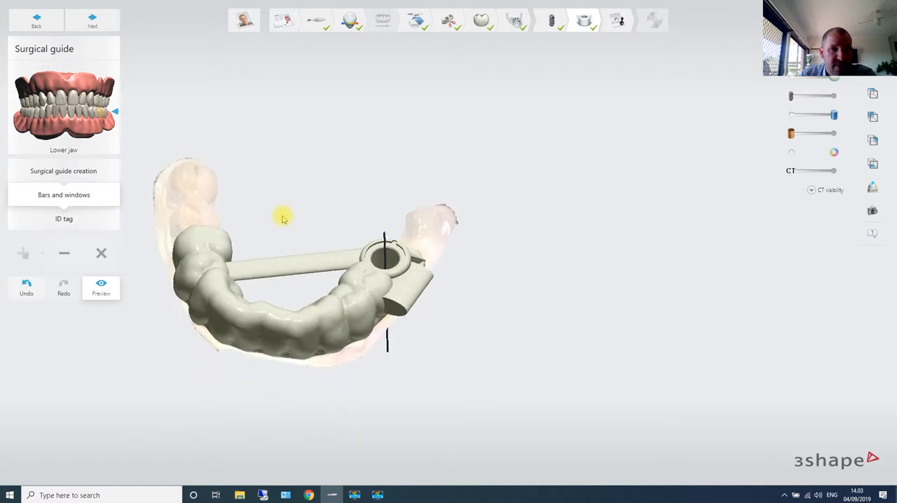
# - Leave the preview and add three viewing windows over the teeth: one on each side of the arch and one at the front
pyautogui.click(101, 286)
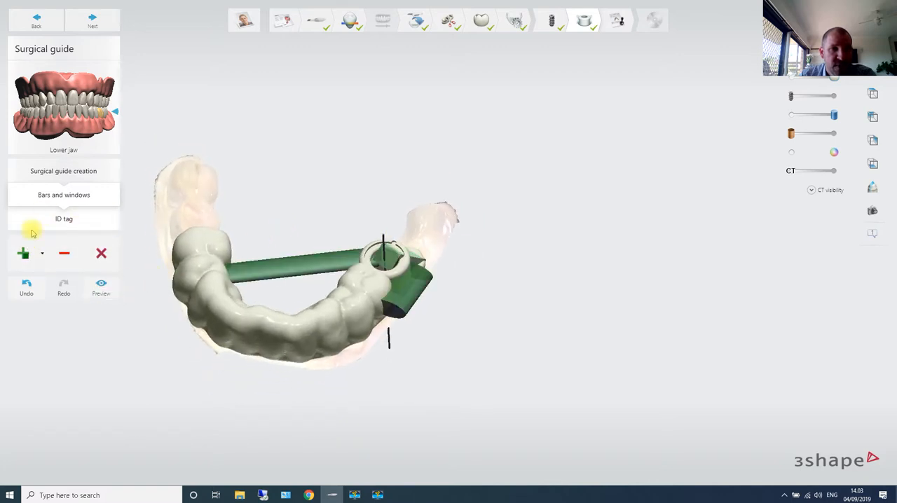
pyautogui.click(21, 253)
pyautogui.click(30, 316)
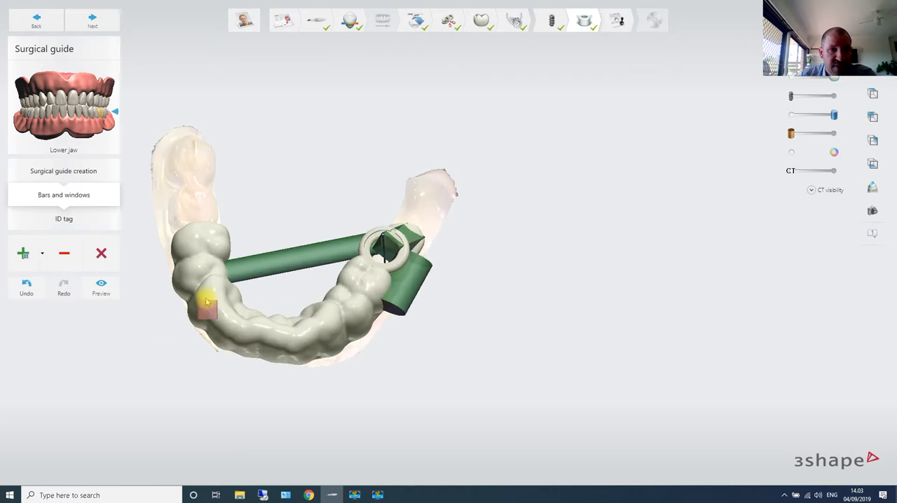
pyautogui.click(213, 300)
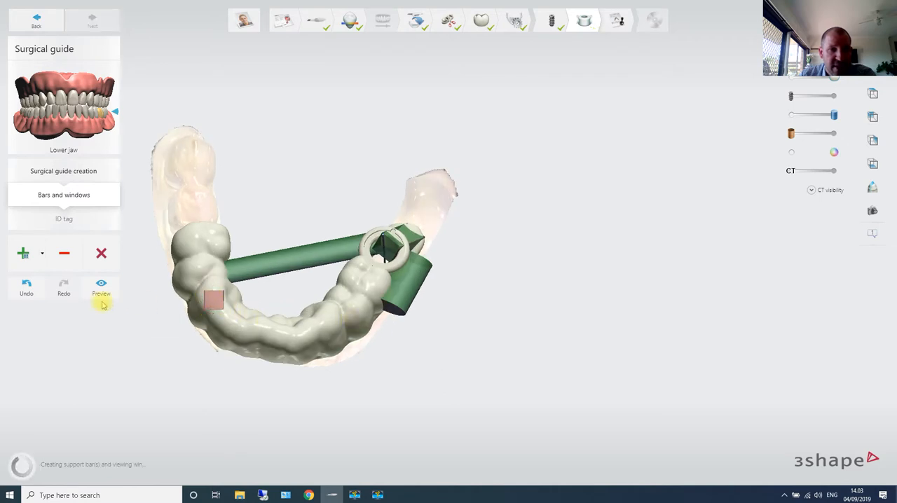
pyautogui.click(23, 253)
pyautogui.click(46, 318)
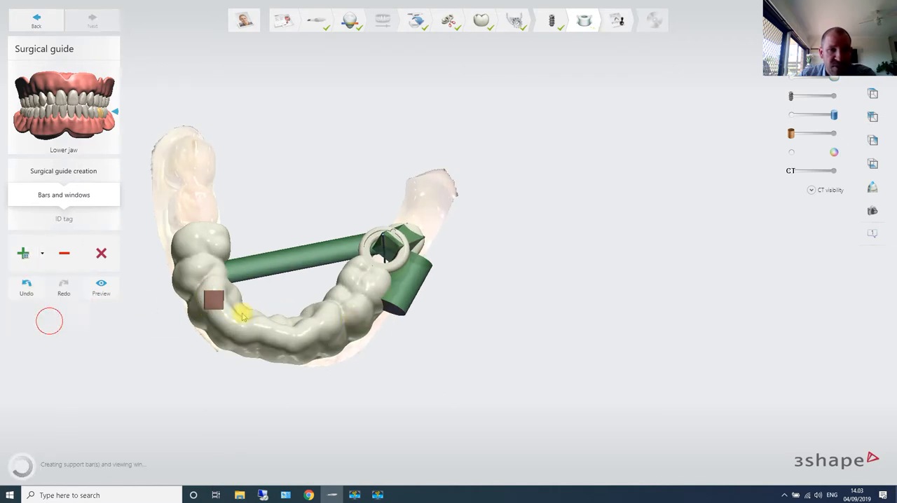
pyautogui.click(351, 301)
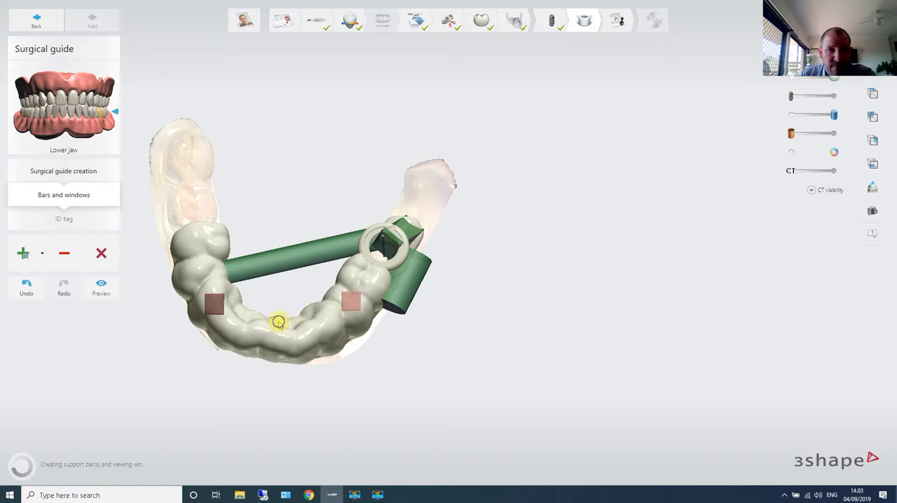
pyautogui.click(42, 254)
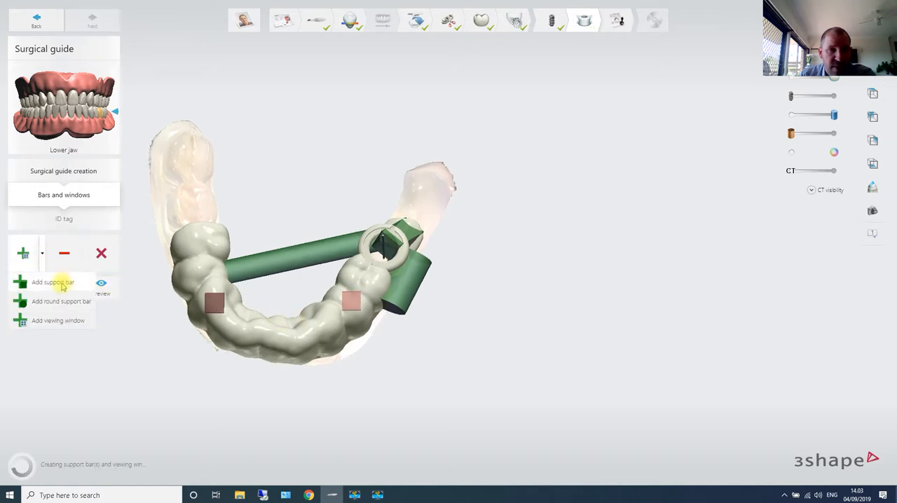
pyautogui.click(64, 320)
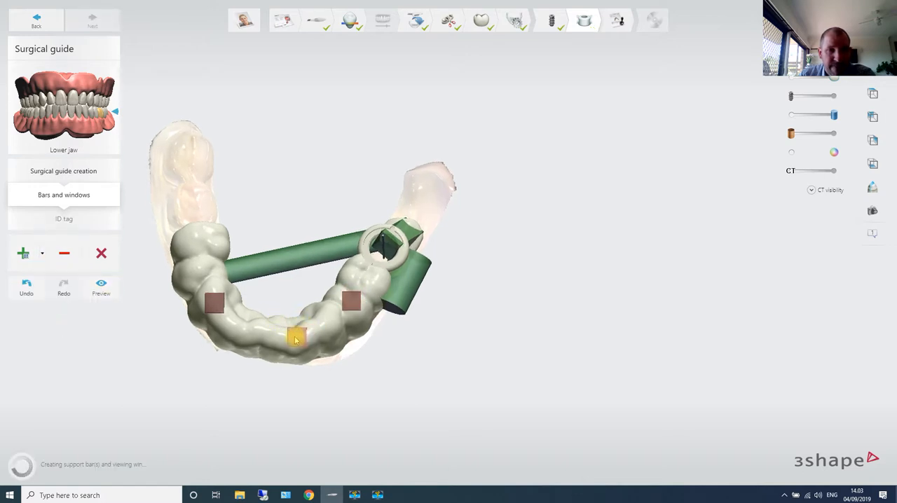
pyautogui.click(295, 339)
pyautogui.moveTo(353, 317); pyautogui.dragTo(381, 332, button='right')
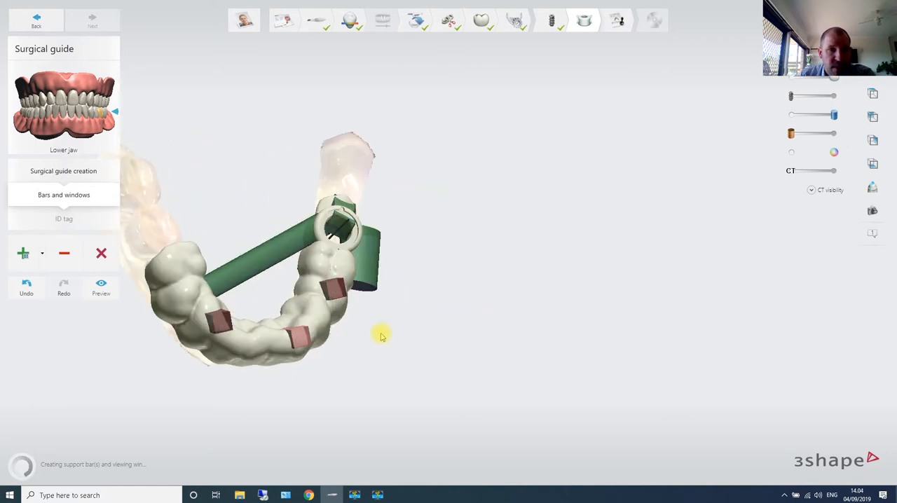
# - Preview the surgical guide with the three viewing windows cut out
pyautogui.click(102, 287)
pyautogui.moveTo(444, 286); pyautogui.dragTo(392, 288, button='right')
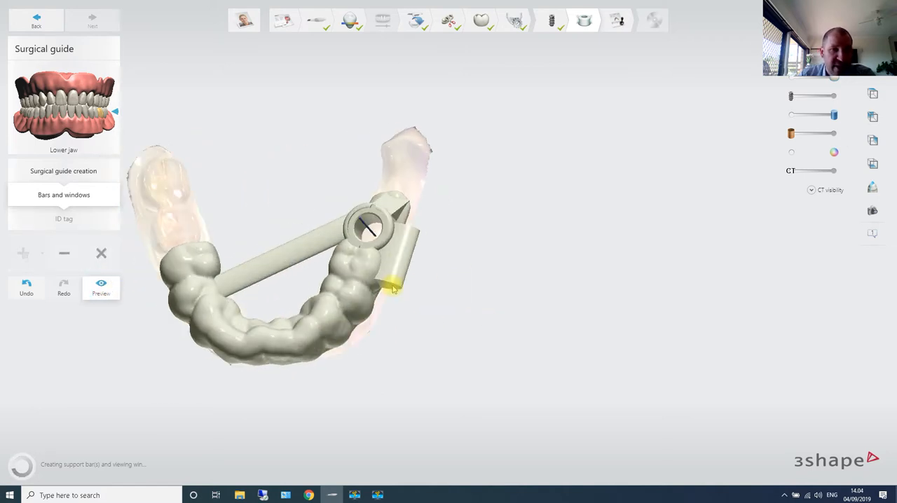
pyautogui.moveTo(454, 269); pyautogui.dragTo(358, 284, button='right')
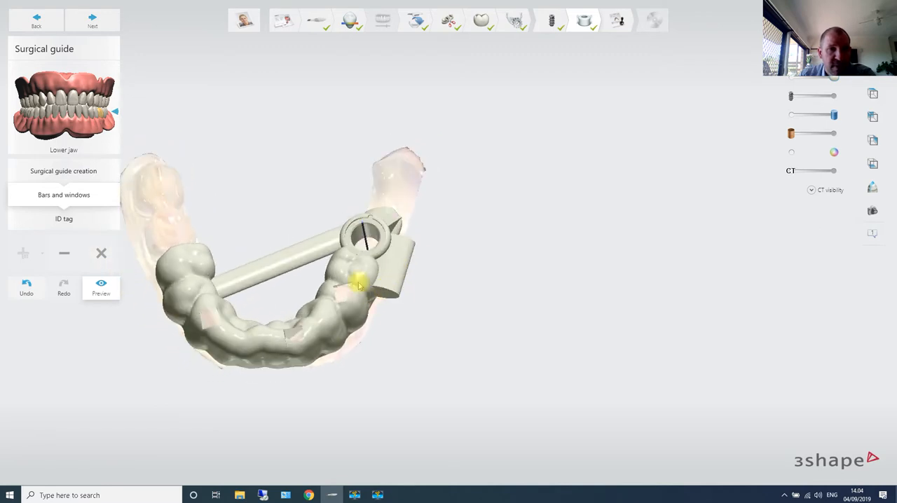
# - Move on to the ID tag stage, inspect the finished guide, and continue to approval without adding a tag
pyautogui.click(98, 21)
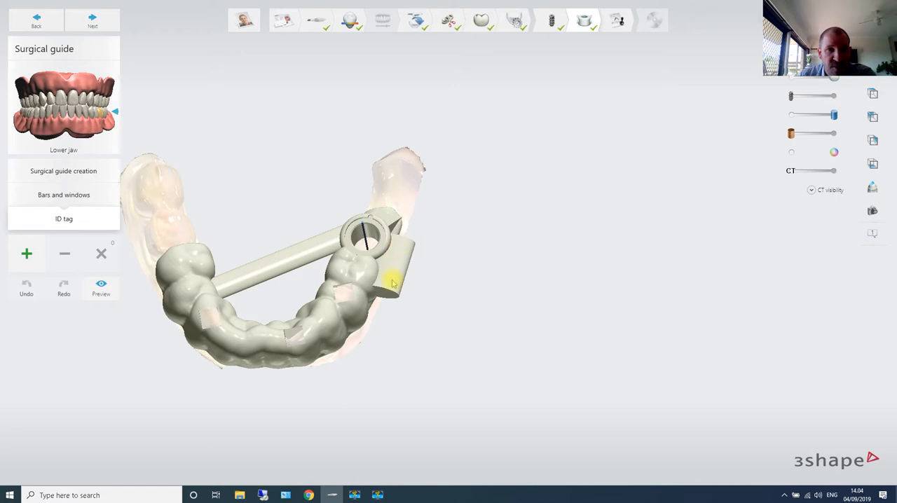
pyautogui.moveTo(393, 283); pyautogui.dragTo(251, 314, button='right')
pyautogui.moveTo(342, 302); pyautogui.dragTo(362, 301, button='right')
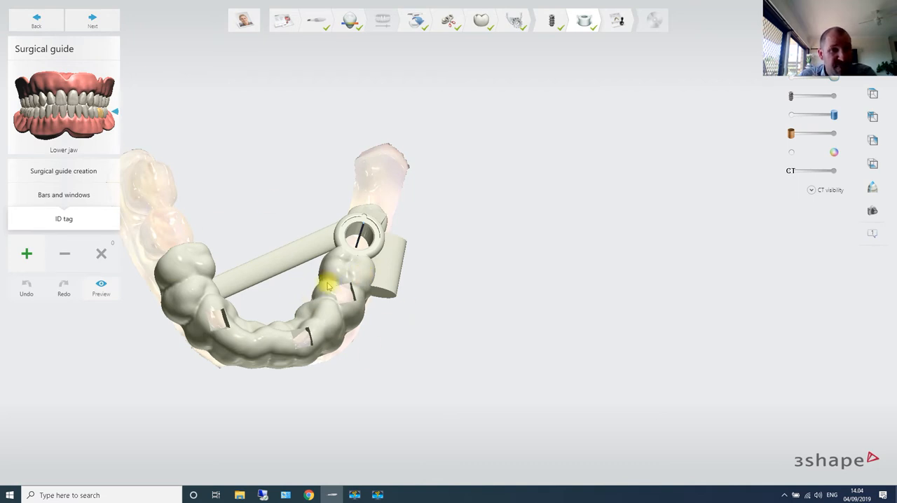
pyautogui.moveTo(394, 265)
pyautogui.mouseDown(button='right')
pyautogui.moveTo(386, 233)
pyautogui.moveTo(392, 254)
pyautogui.moveTo(384, 279)
pyautogui.moveTo(420, 273)
pyautogui.moveTo(425, 206)
pyautogui.moveTo(406, 271)
pyautogui.moveTo(410, 260)
pyautogui.mouseUp(button='right')
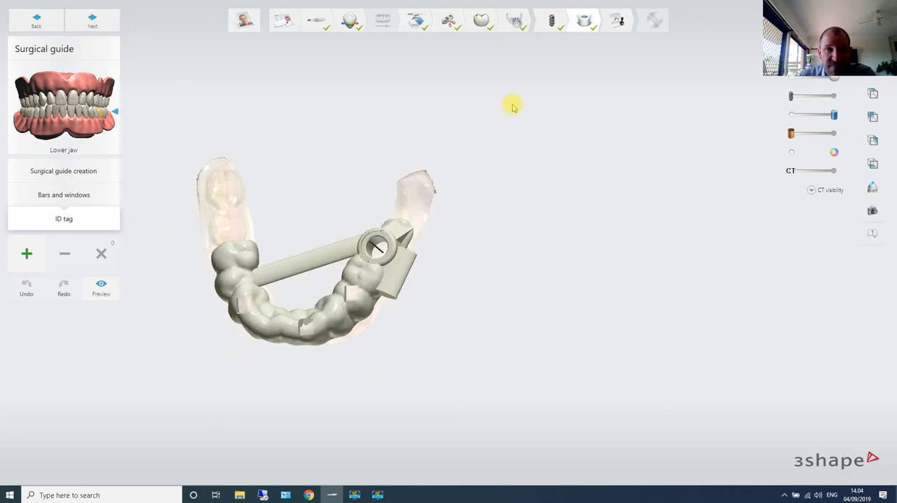
pyautogui.click(95, 21)
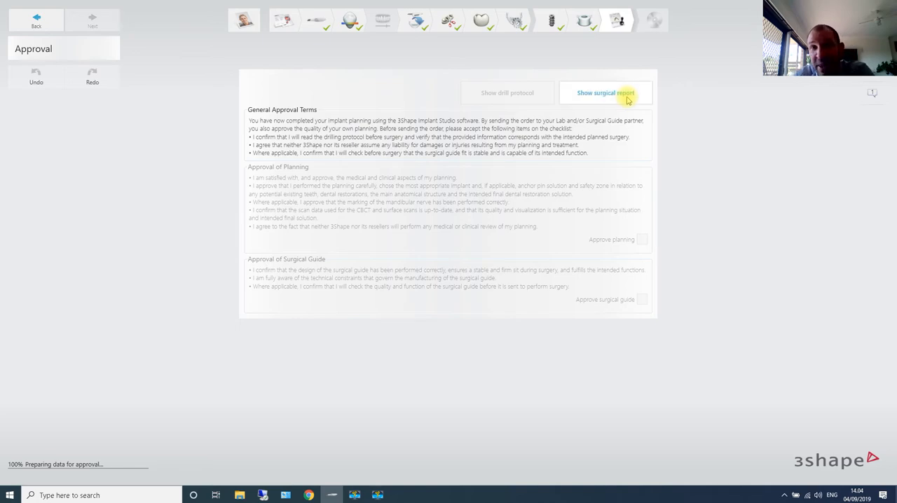
# - Open the surgical report, review its order details, implant information, CT views and comment pages, and close it
pyautogui.click(626, 95)
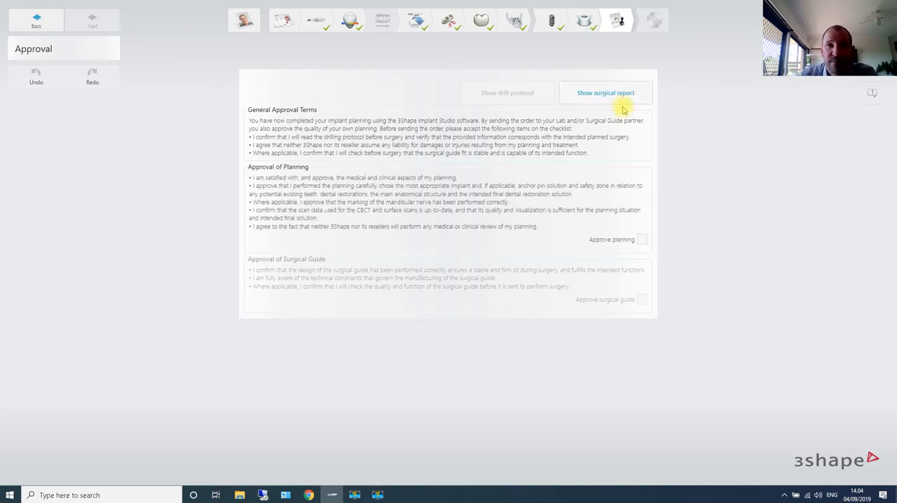
pyautogui.scroll(-10, 677, 170)
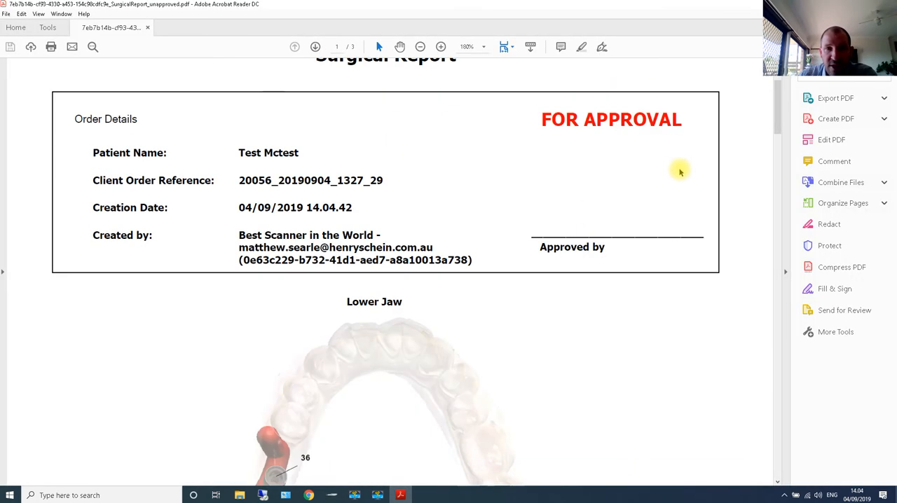
pyautogui.scroll(-10, 683, 189)
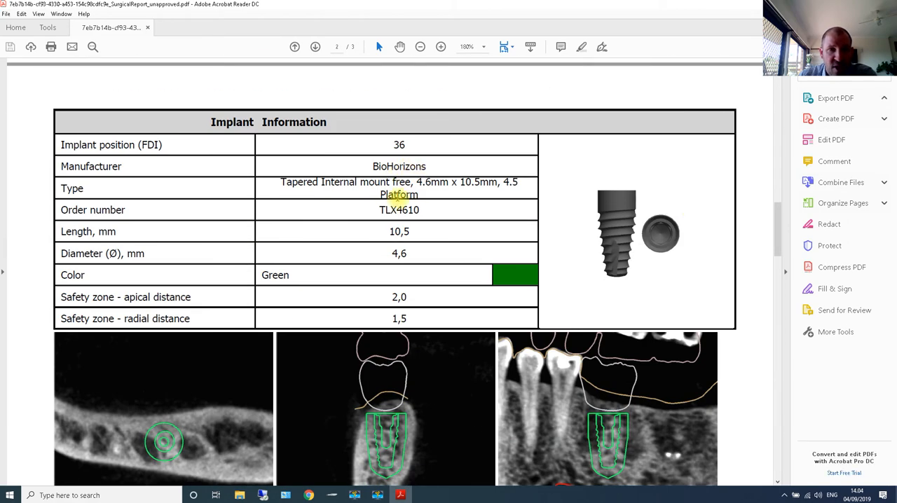
pyautogui.scroll(-3, 421, 196)
pyautogui.scroll(1, 420, 179)
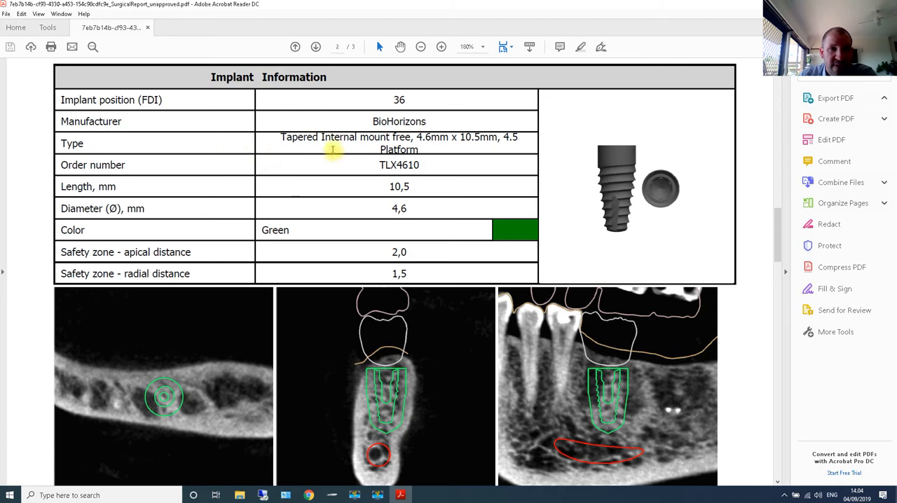
pyautogui.scroll(-9, 434, 179)
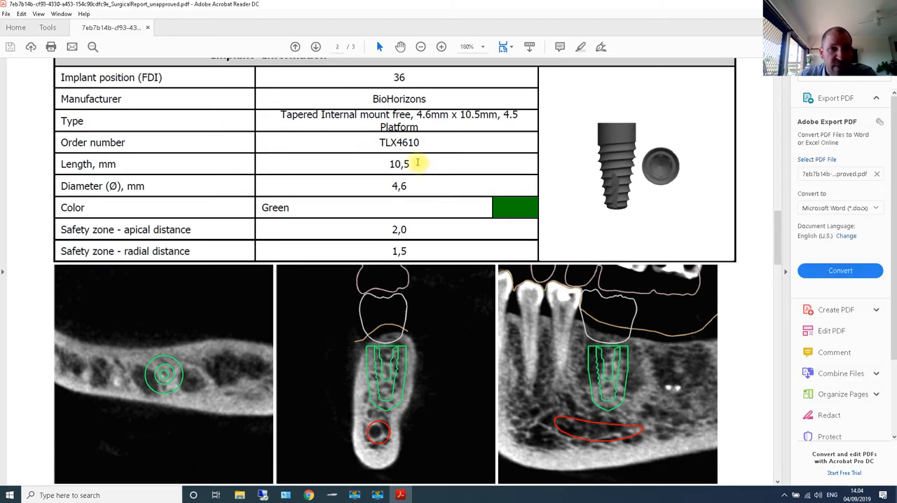
pyautogui.scroll(-20, 415, 188)
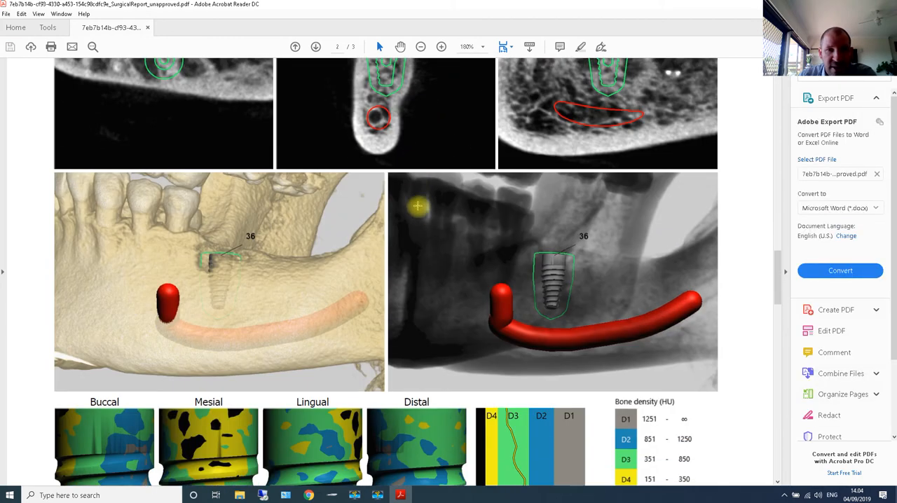
pyautogui.scroll(-20, 416, 220)
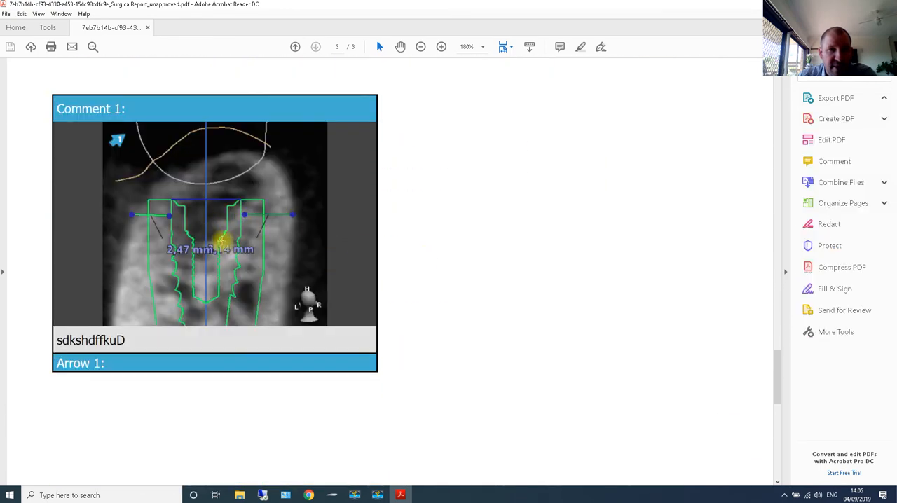
pyautogui.scroll(-15, 224, 197)
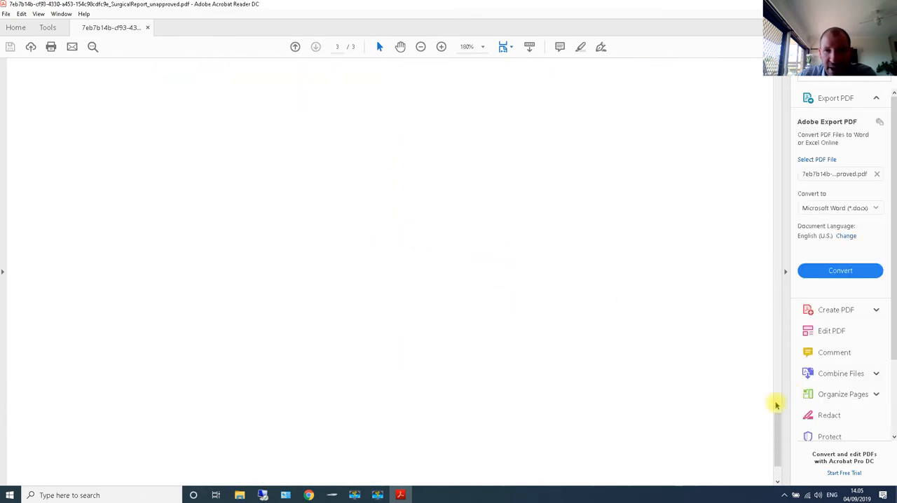
pyautogui.moveTo(777, 411); pyautogui.dragTo(777, 98)
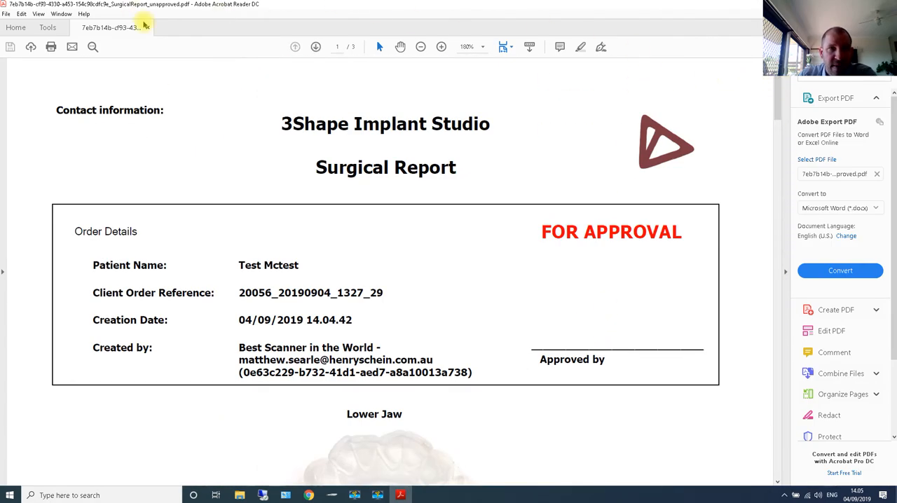
pyautogui.click(886, 4)
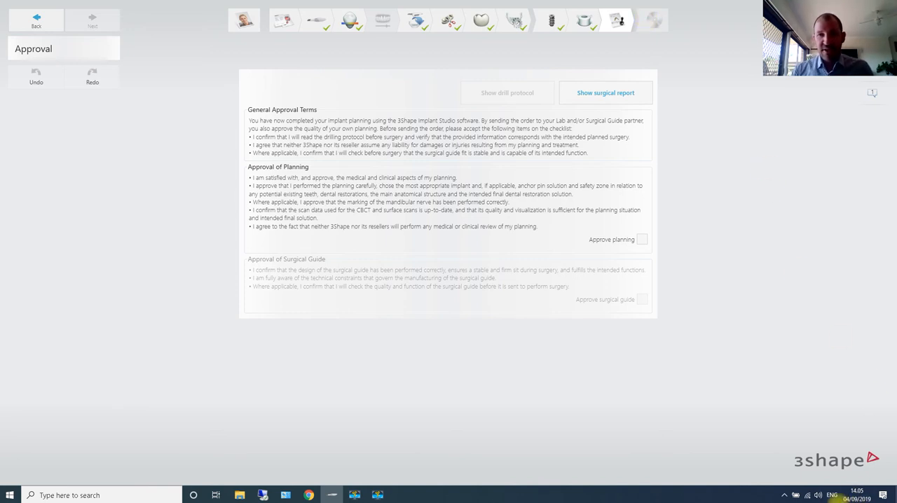
pyautogui.click(822, 501)
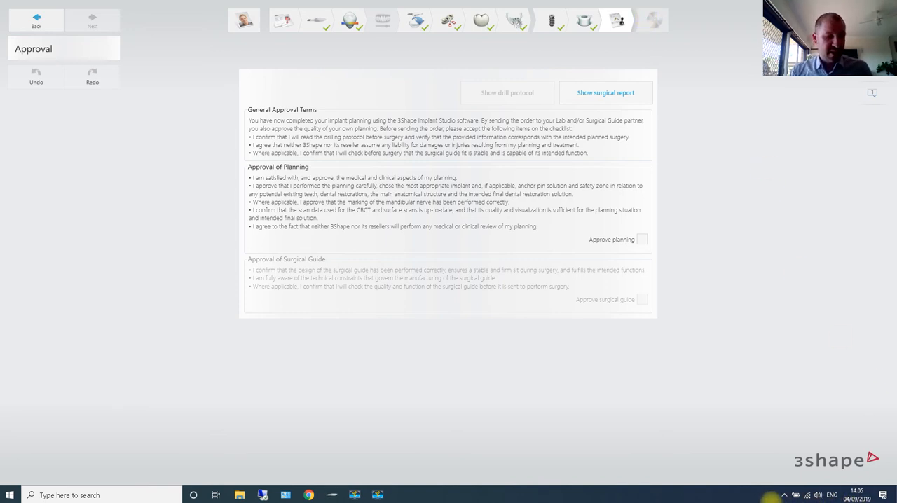